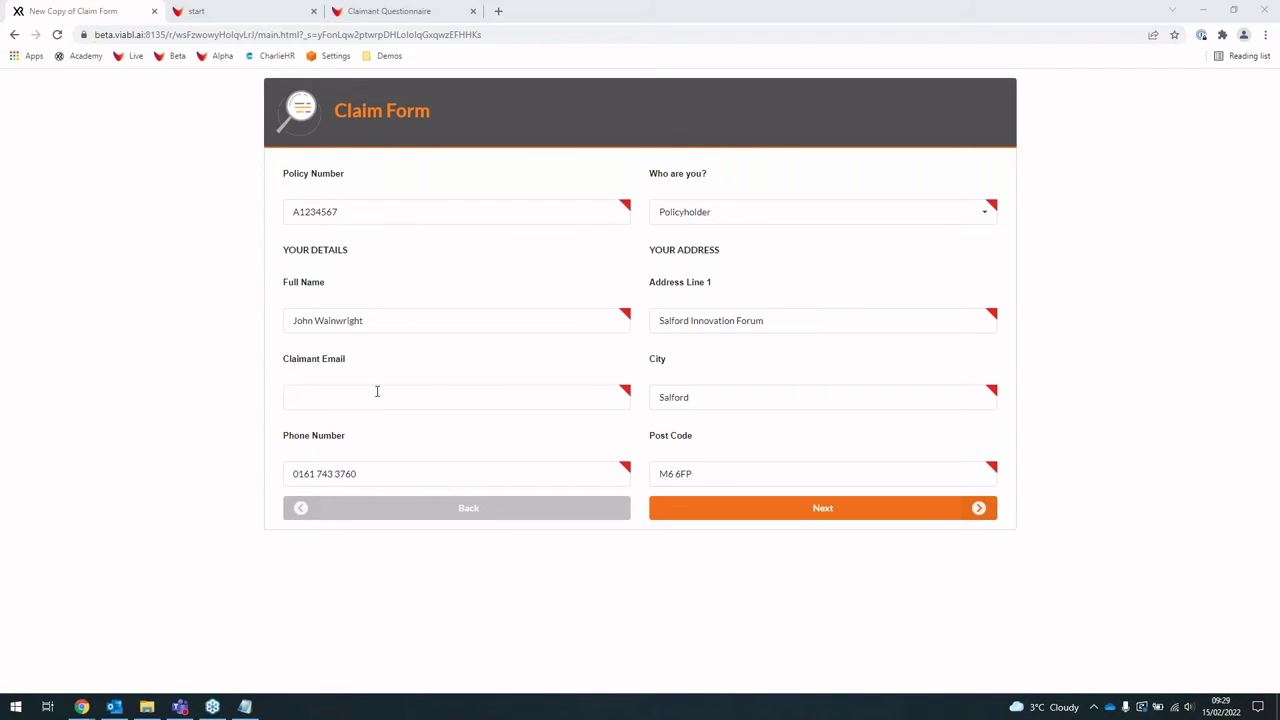
Step: Dismiss the password-manager popup and begin entering the claimant's e-mail address
click(418, 320)
click(421, 321)
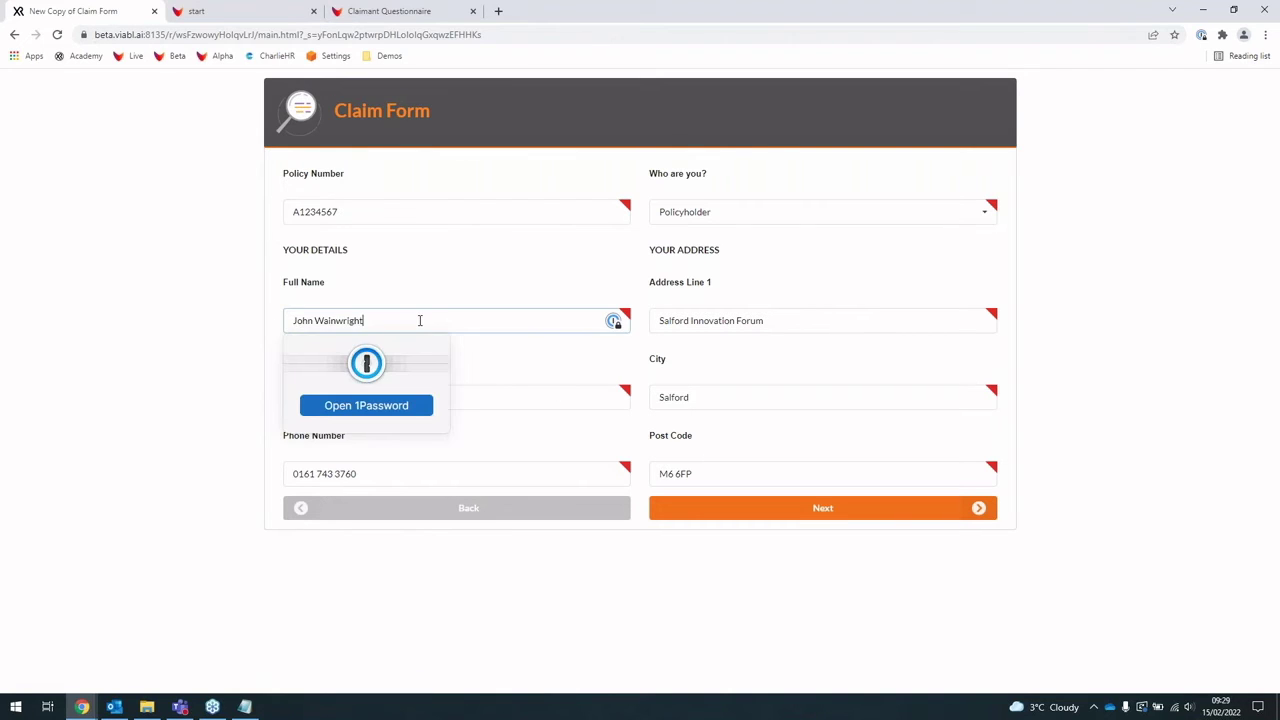
click(193, 392)
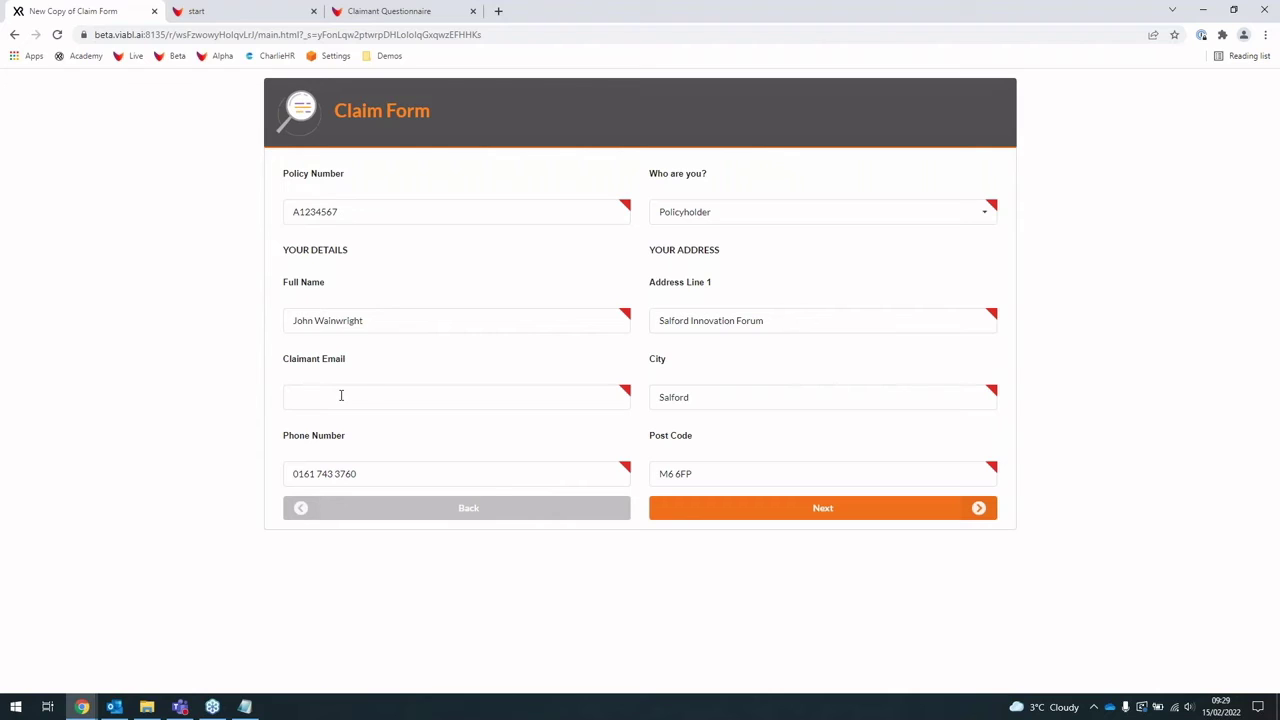
click(342, 397)
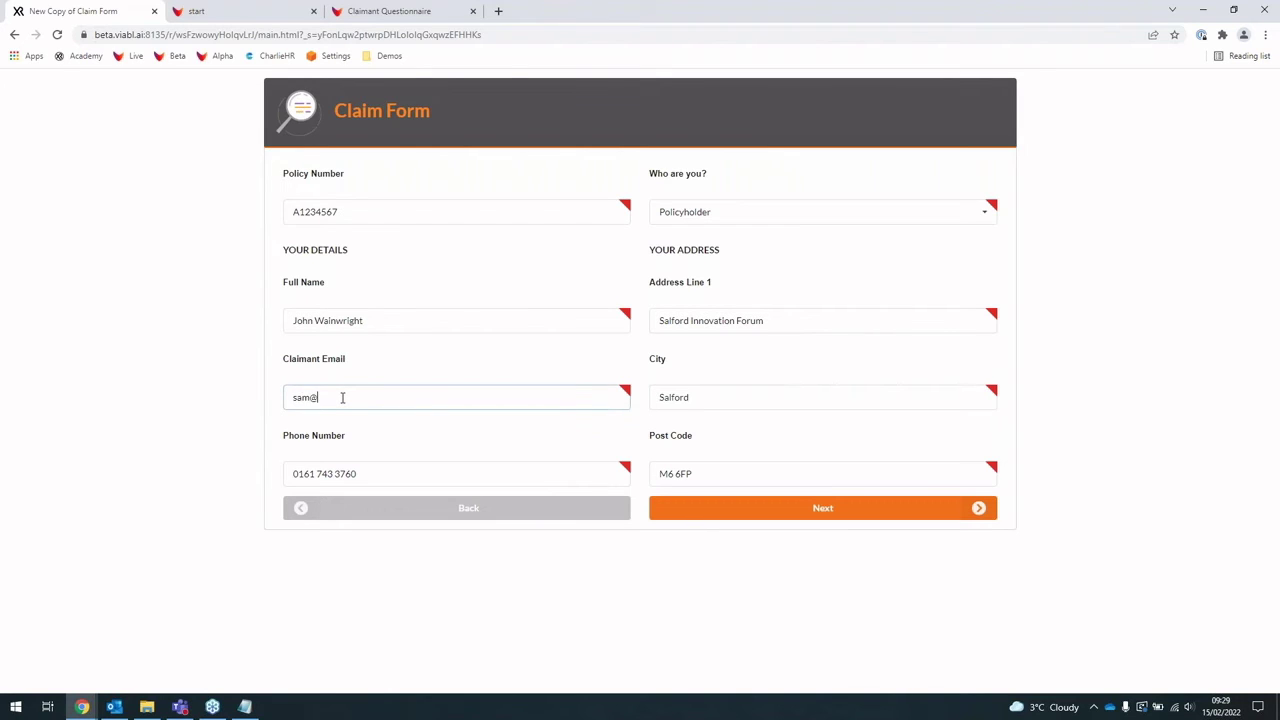
Step: Go to the accident-details page and set the accident date to 1 Jan 2020
click(706, 506)
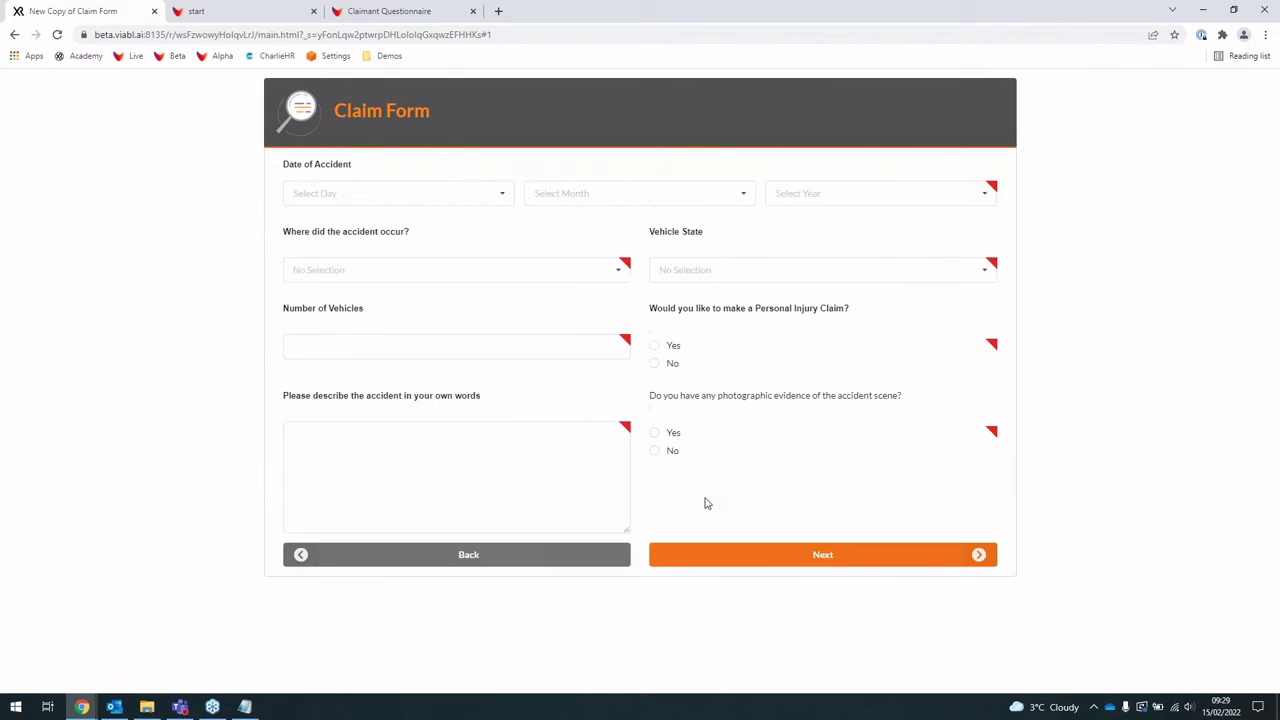
click(482, 195)
click(471, 217)
click(685, 194)
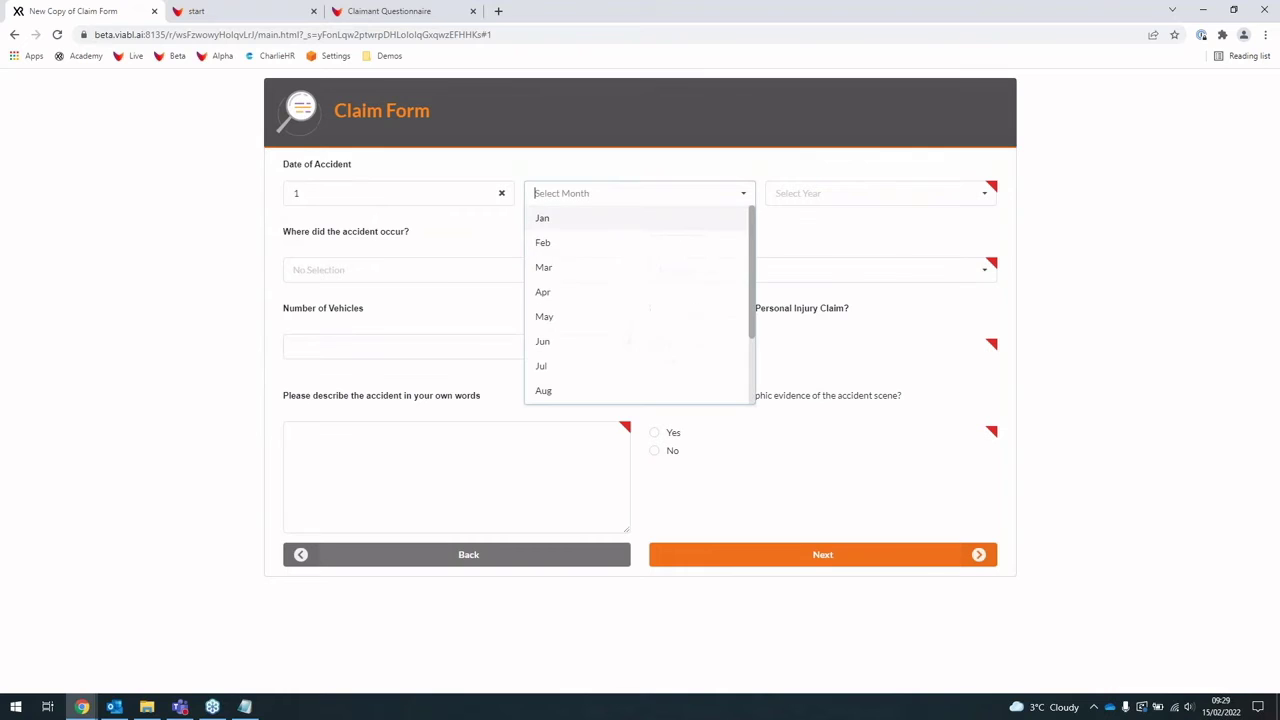
click(690, 222)
click(851, 196)
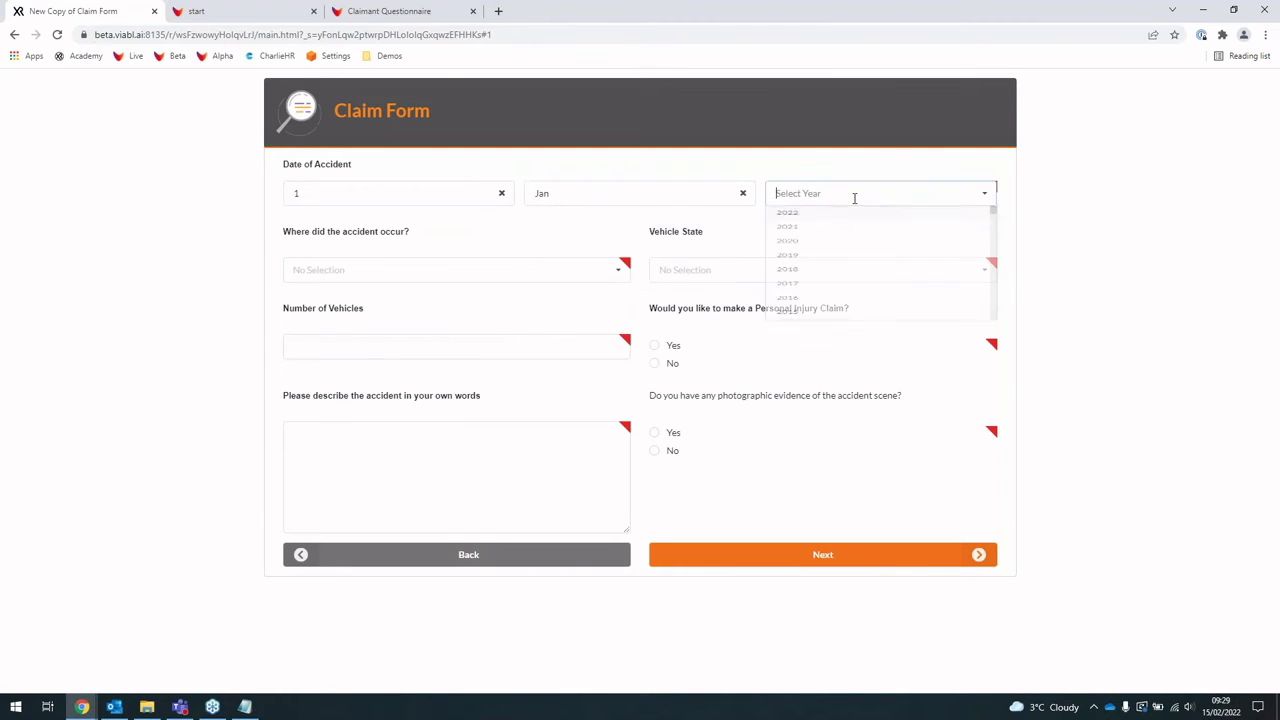
click(837, 268)
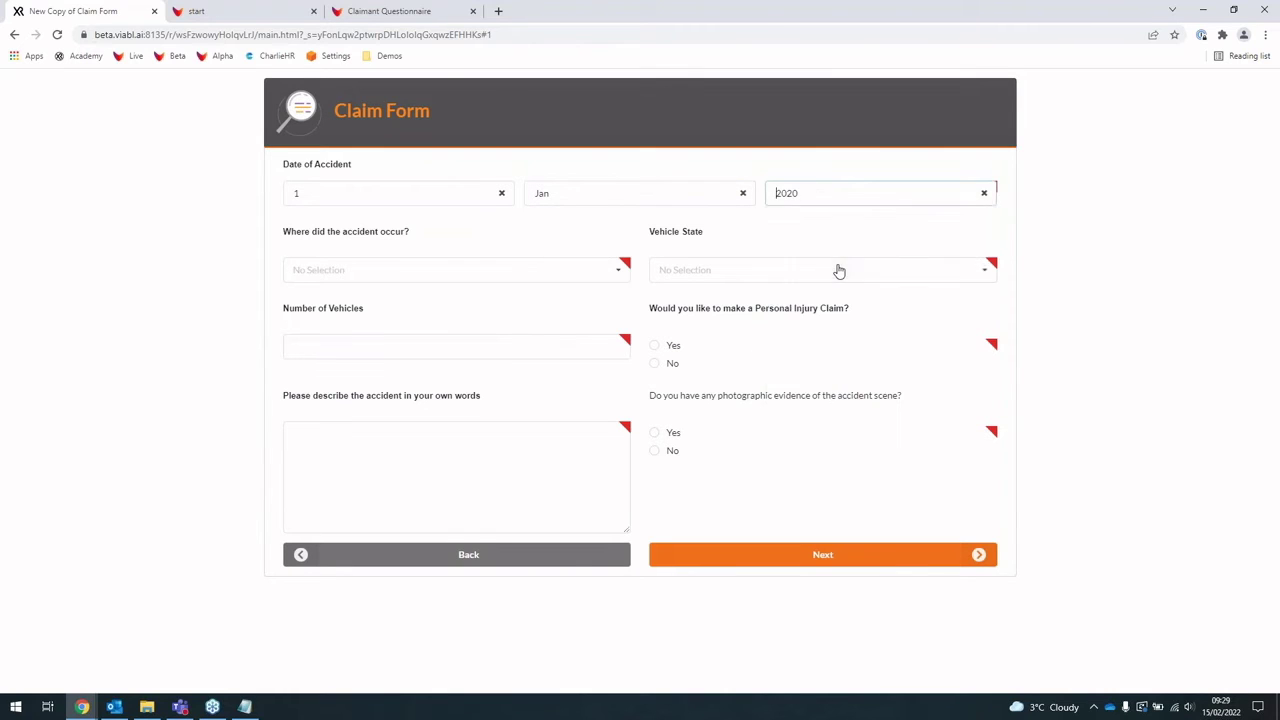
Step: Set location to At Road Junction, 5 vehicles, and describe the rear-end pile-up at the lights
click(388, 274)
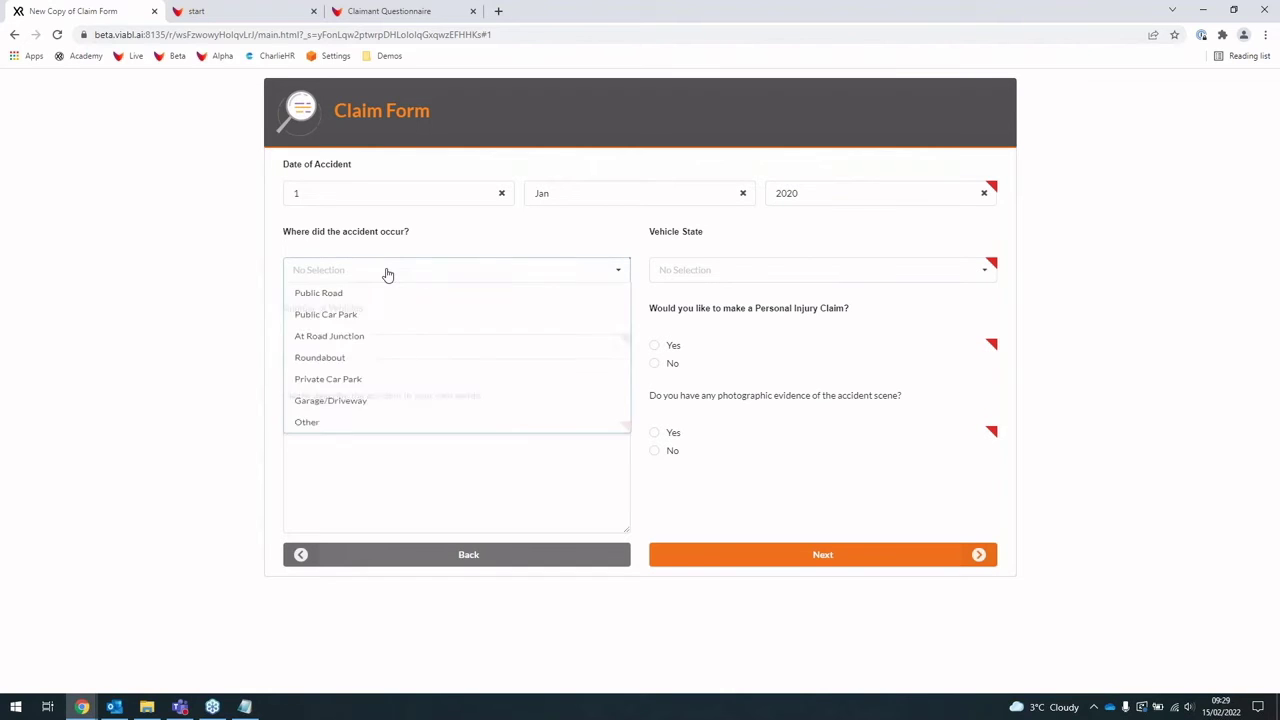
click(388, 342)
click(380, 337)
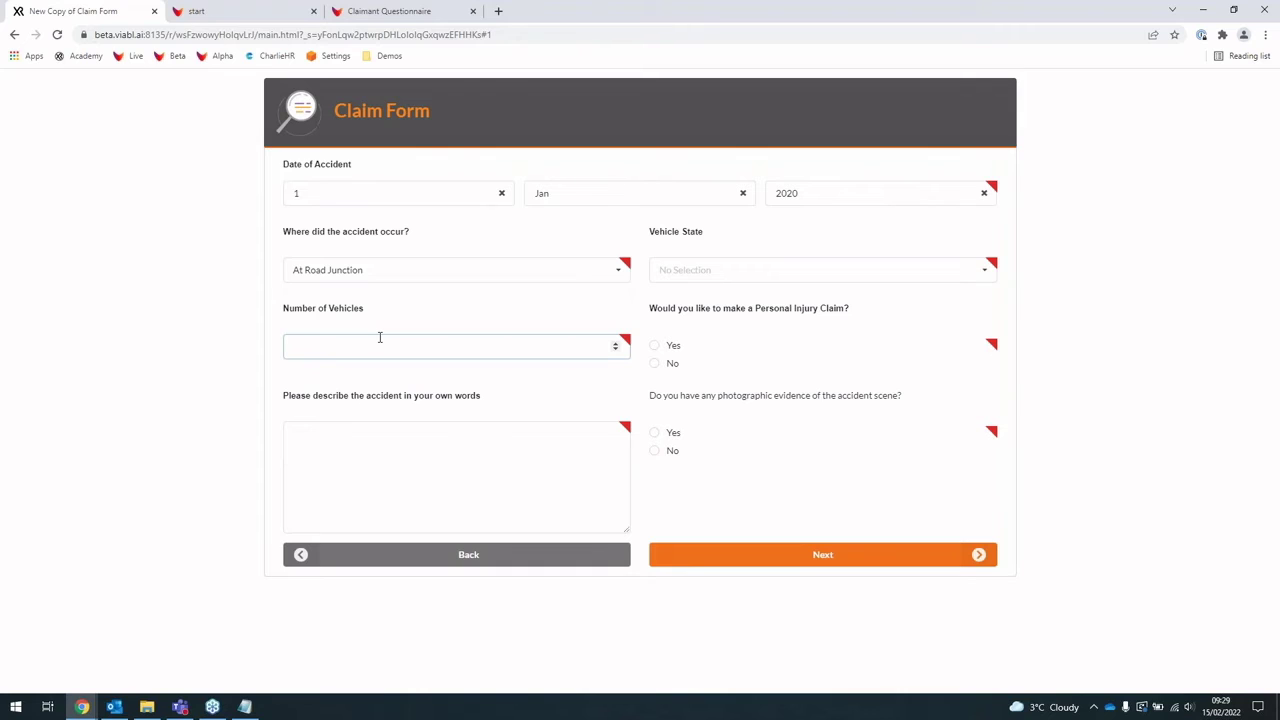
click(420, 449)
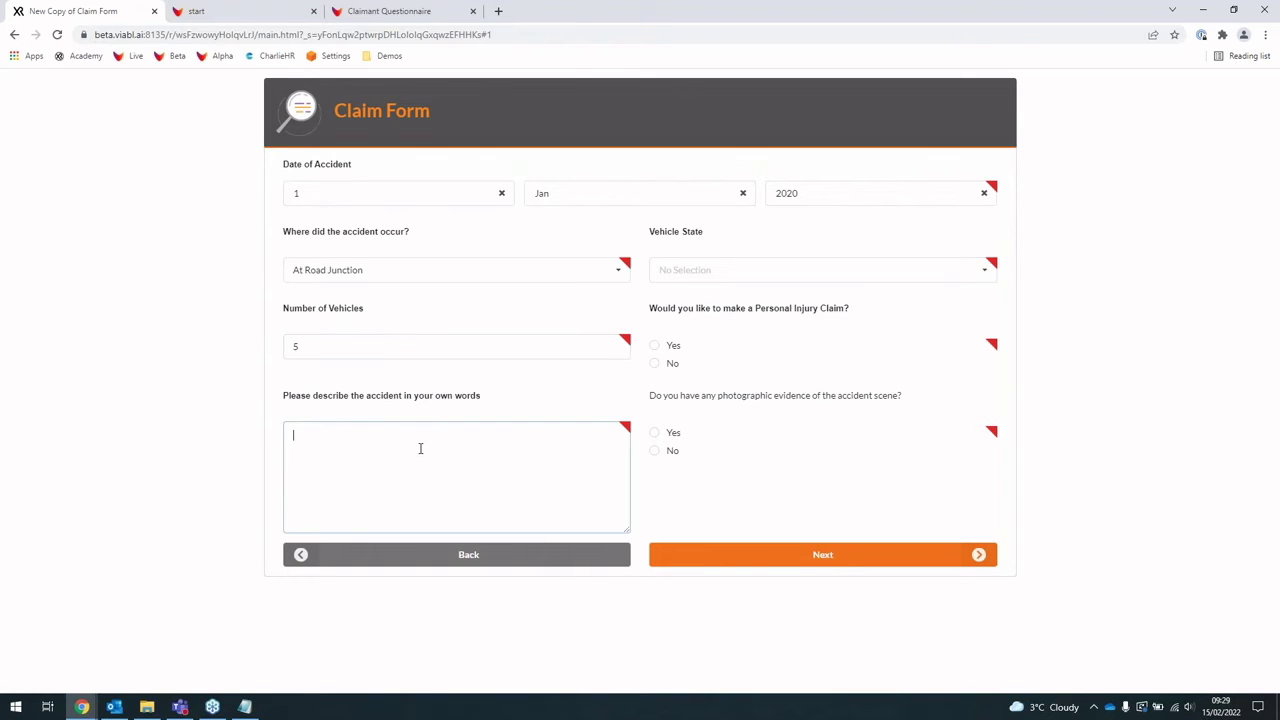
text(I was hit from behind while waiting at the lights. It was a huge pile up)
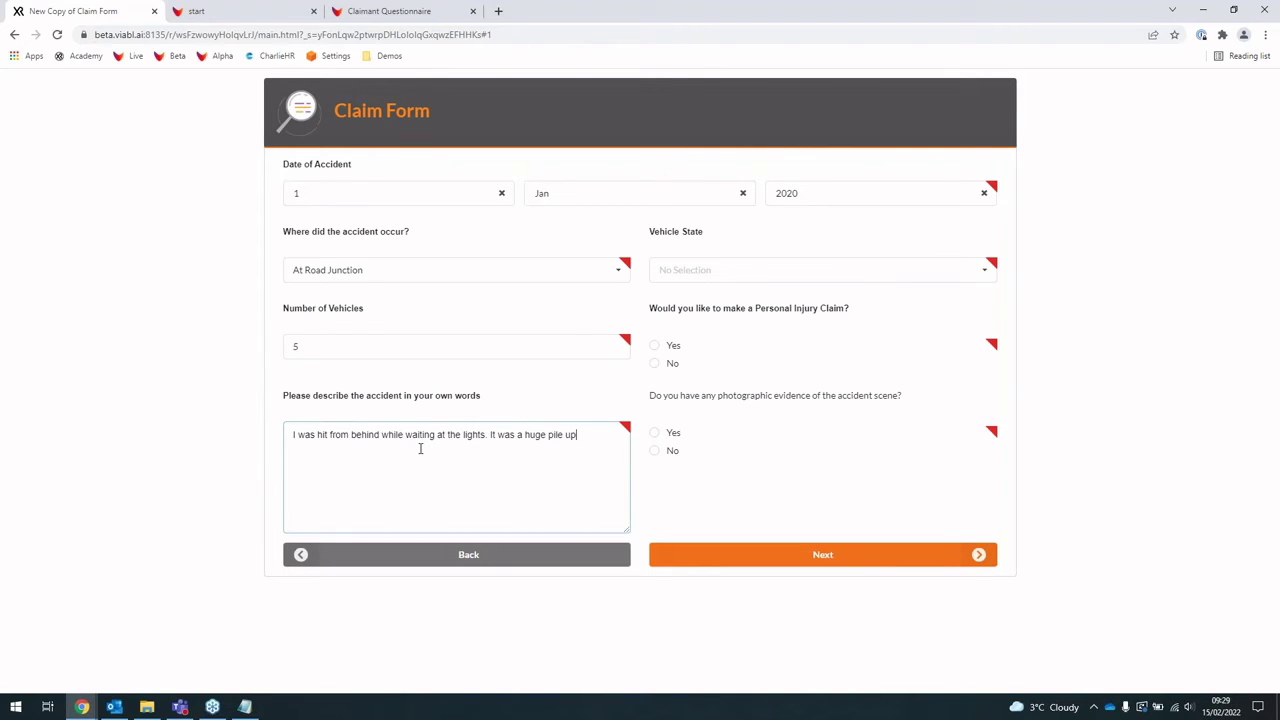
text(.)
Step: Set vehicle state to Stationary traffic, answer Yes to photographic evidence, and continue
click(846, 274)
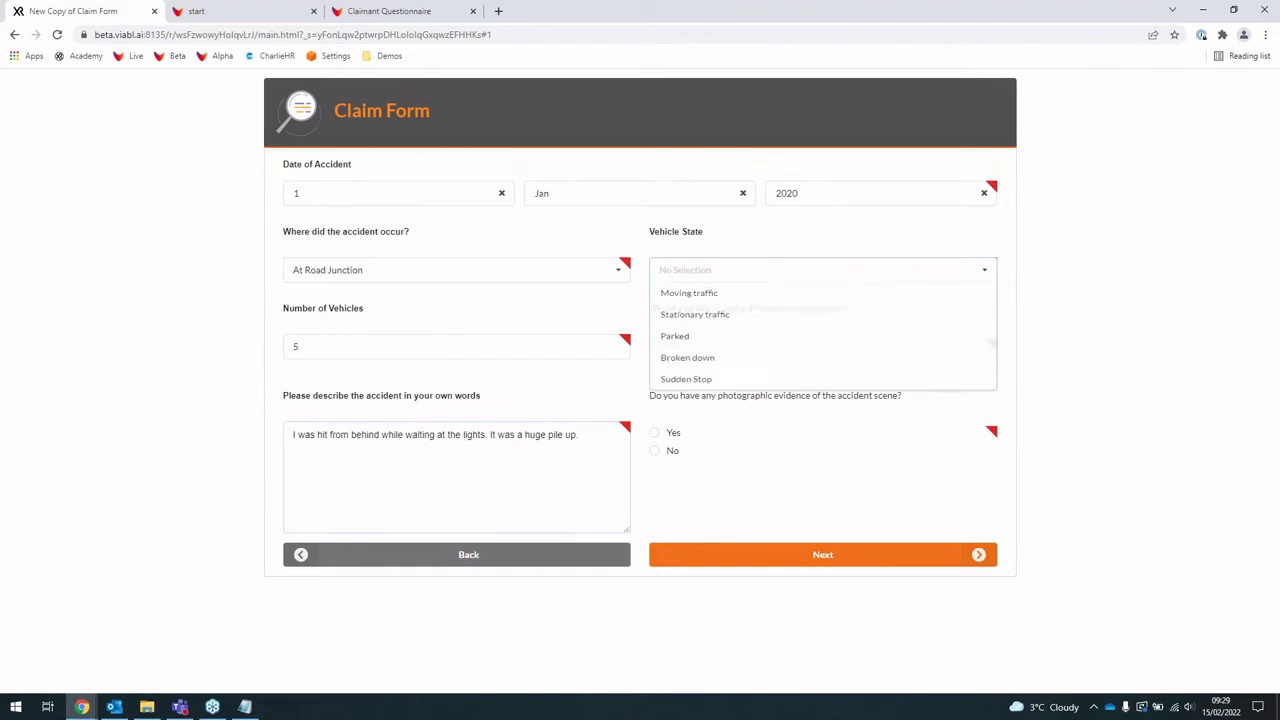
click(781, 340)
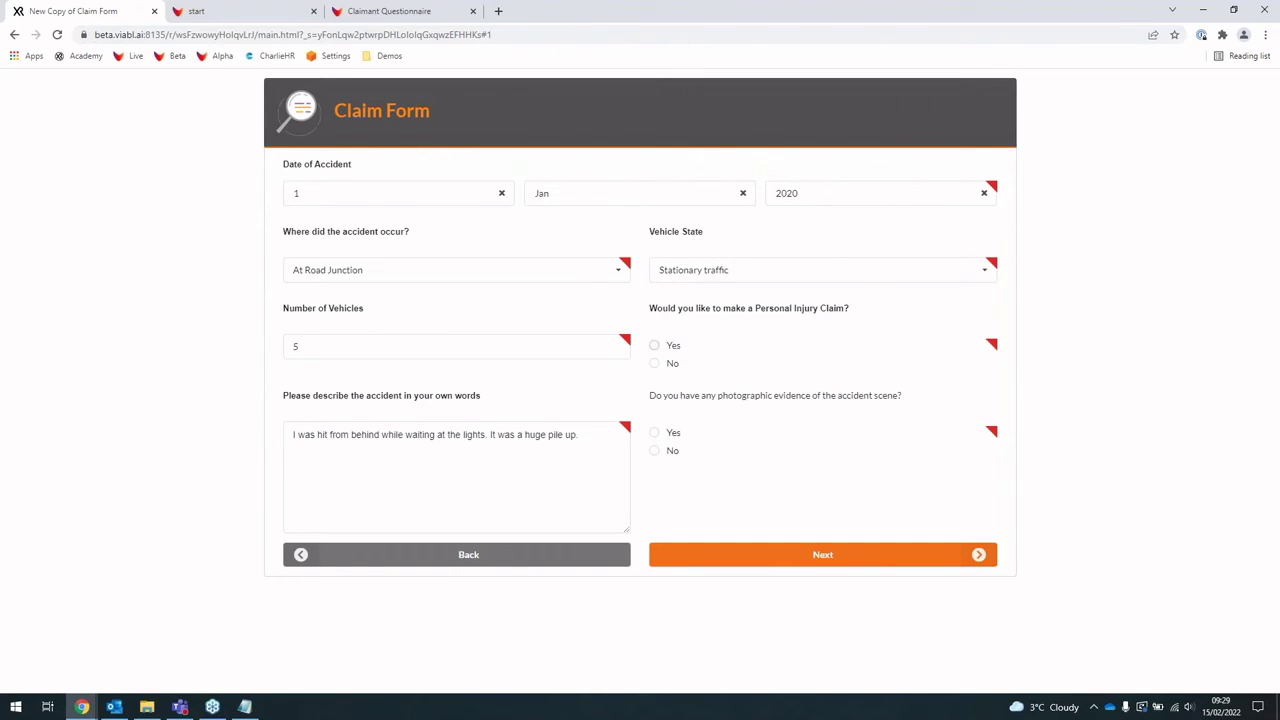
click(678, 436)
click(822, 556)
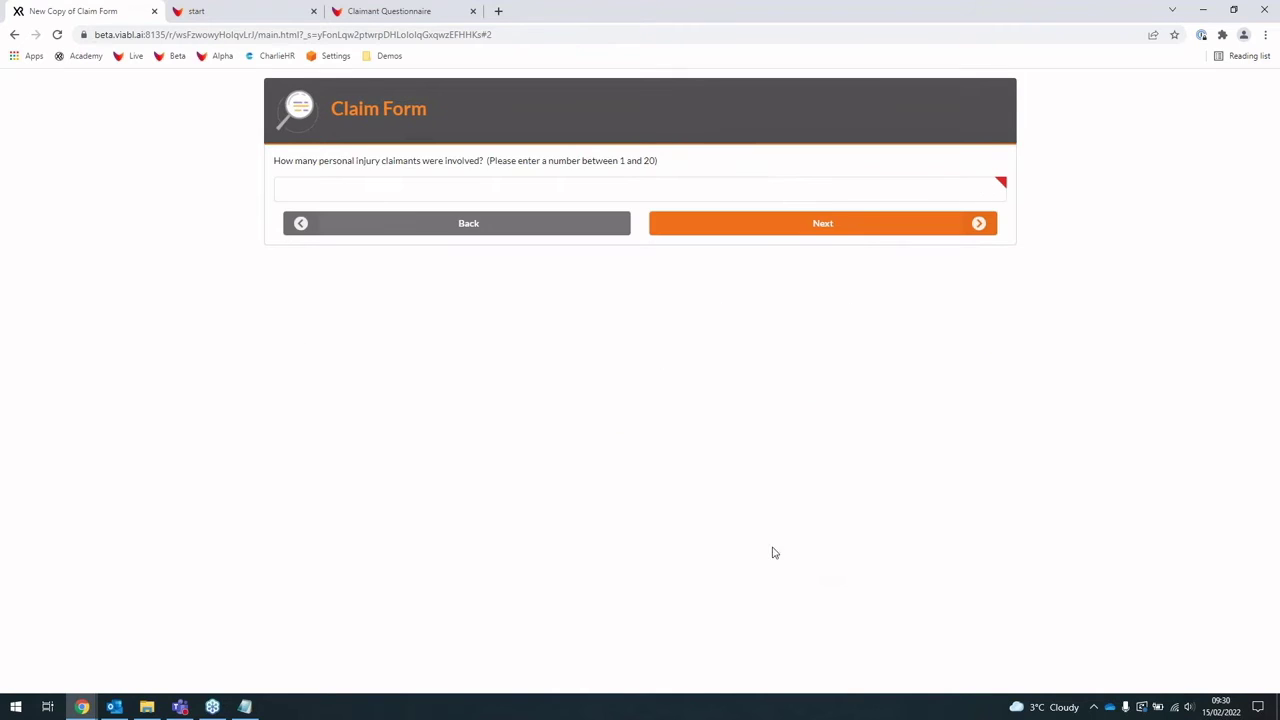
Step: Enter 9 injury claimants, upload the Nose to tail.jpg photo, and reach the Email Test field
click(600, 194)
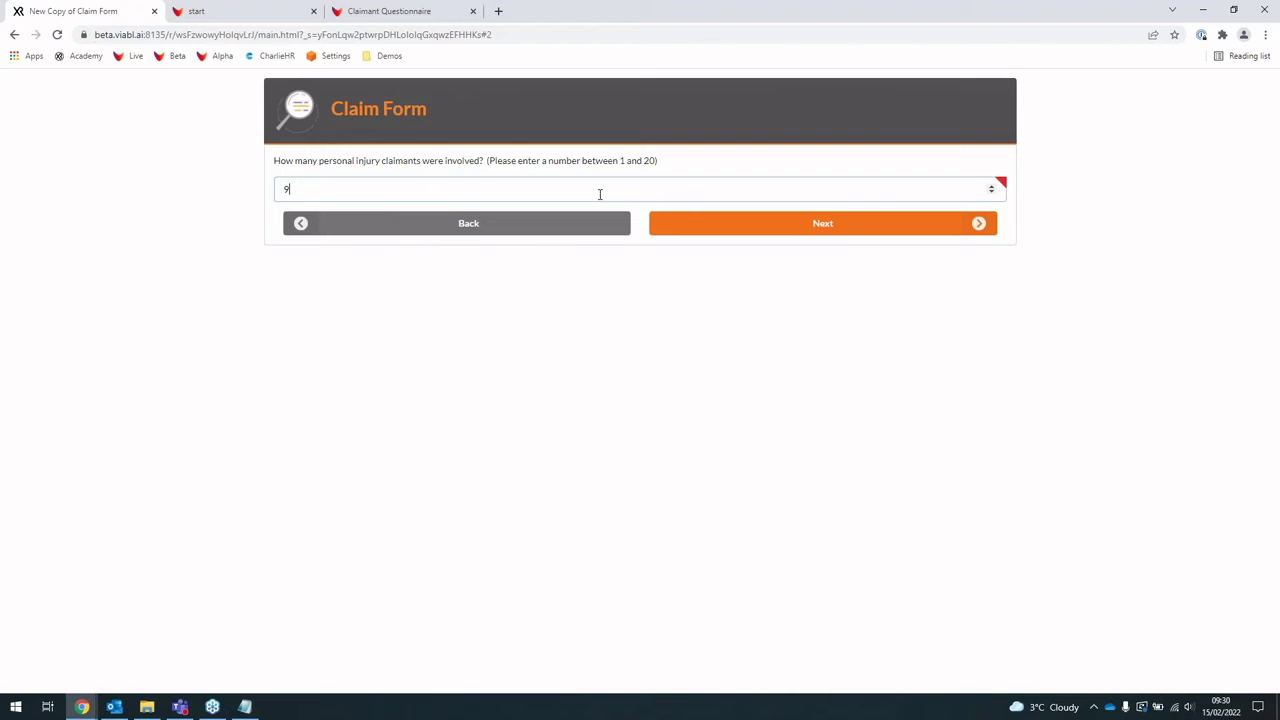
click(845, 226)
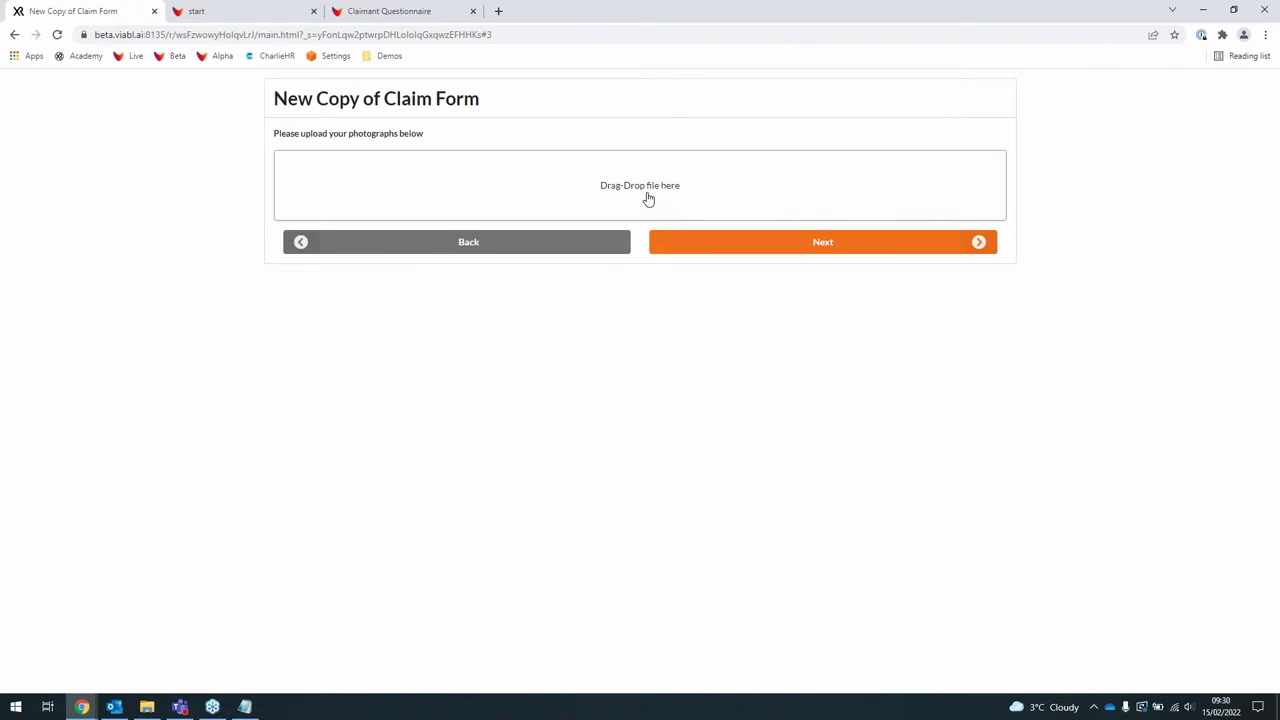
click(648, 199)
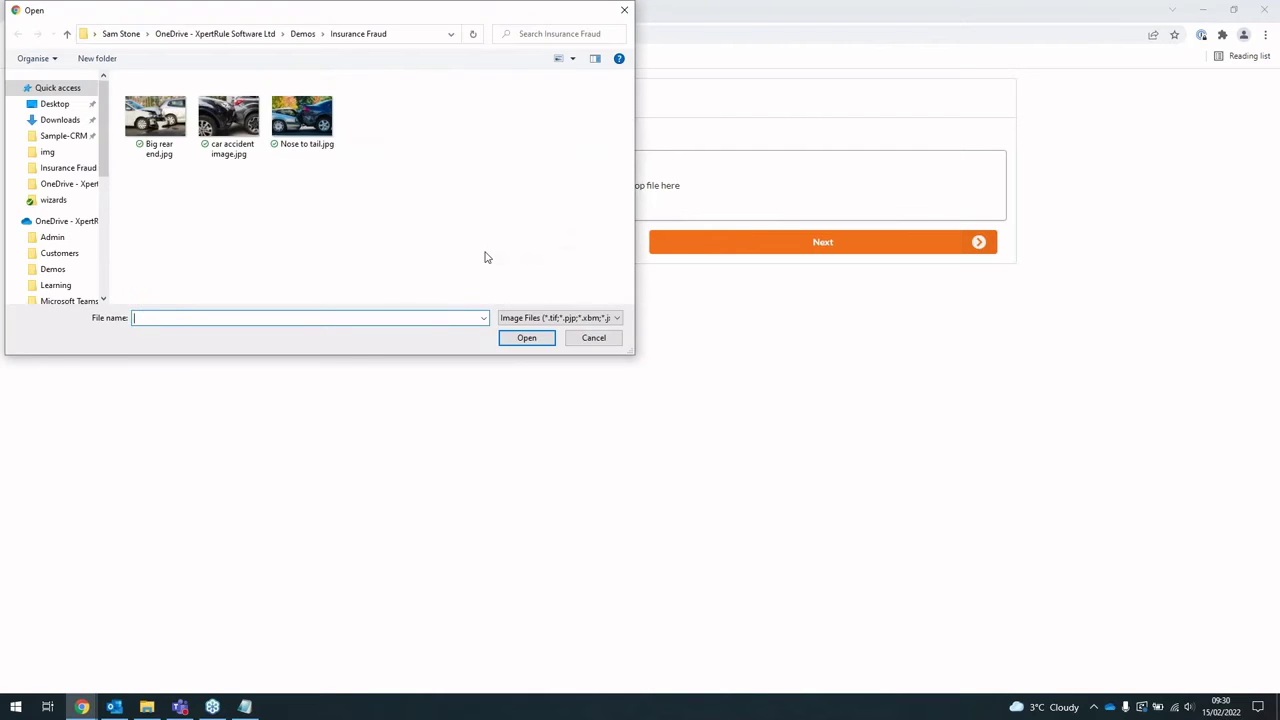
click(296, 150)
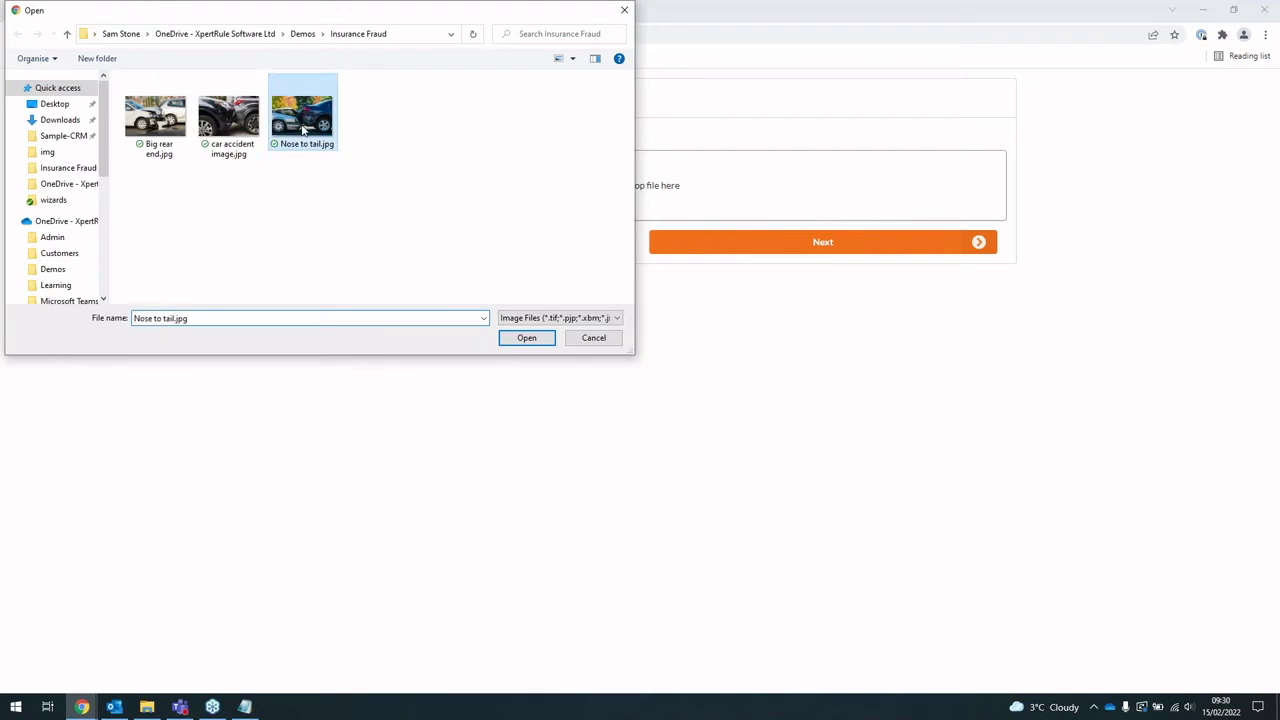
click(528, 339)
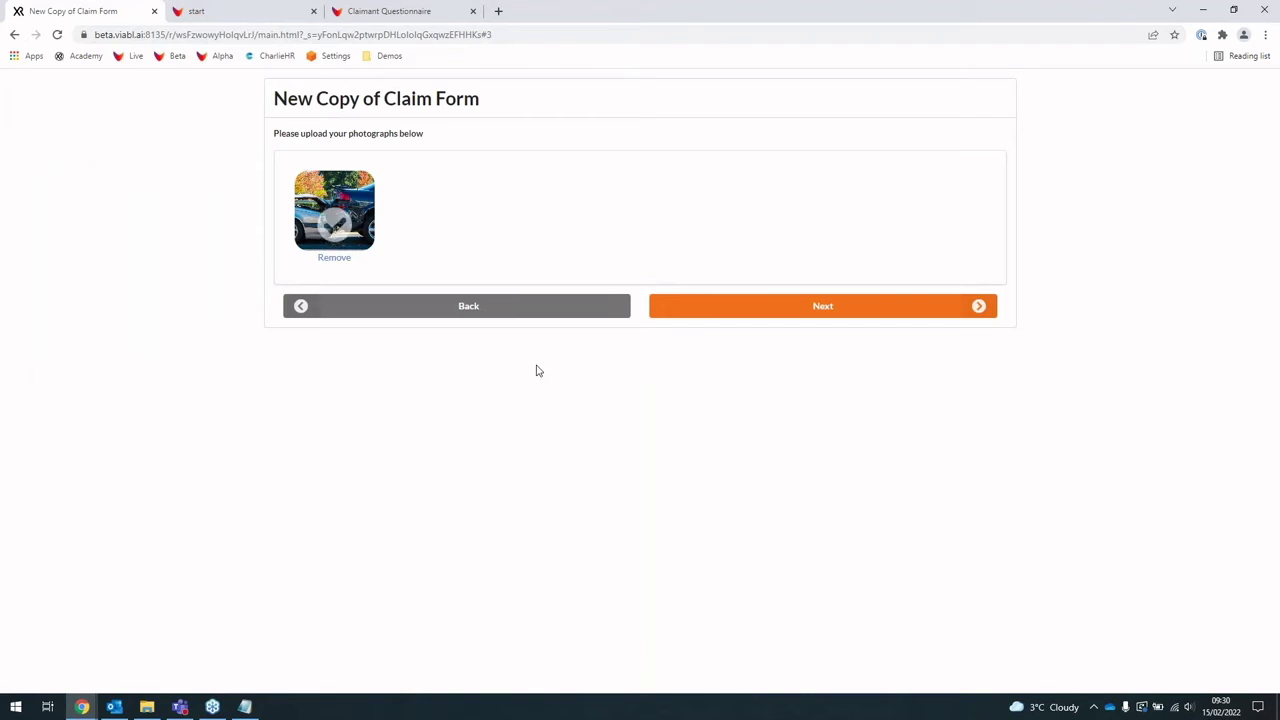
click(771, 307)
click(580, 222)
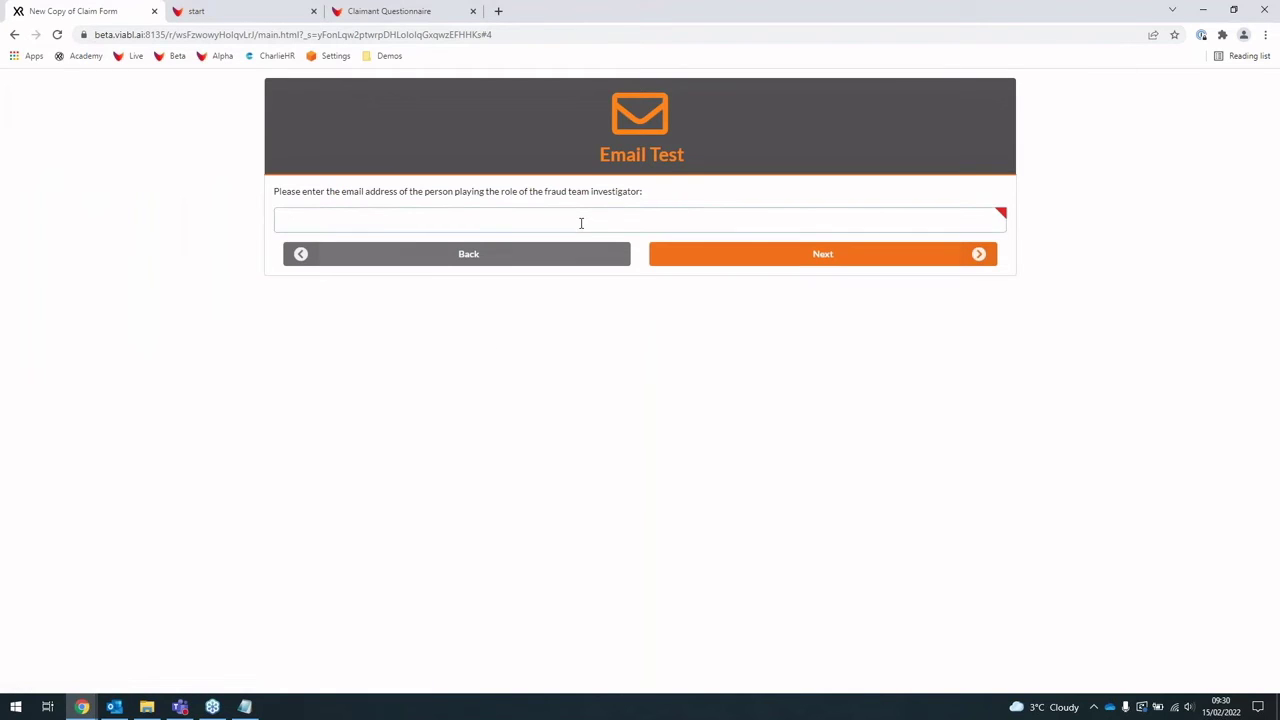
Step: Enter the investigator's e-mail address and submit the claim form
click(826, 258)
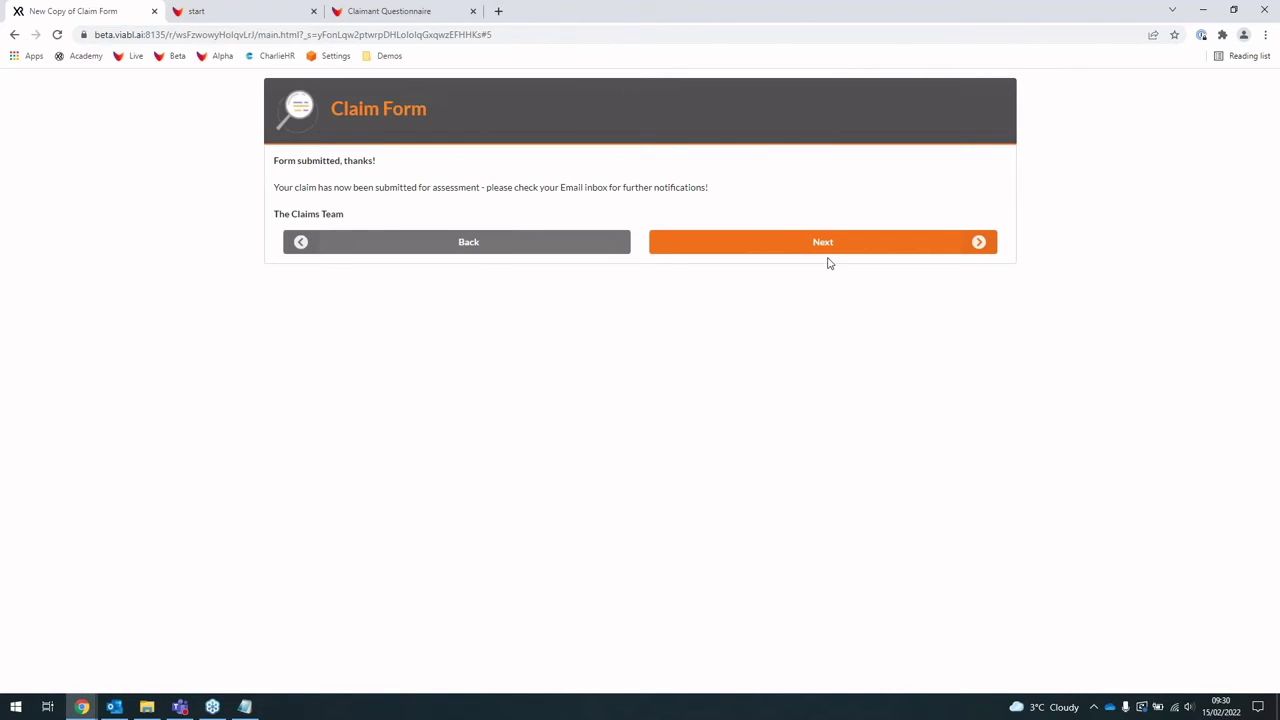
click(124, 706)
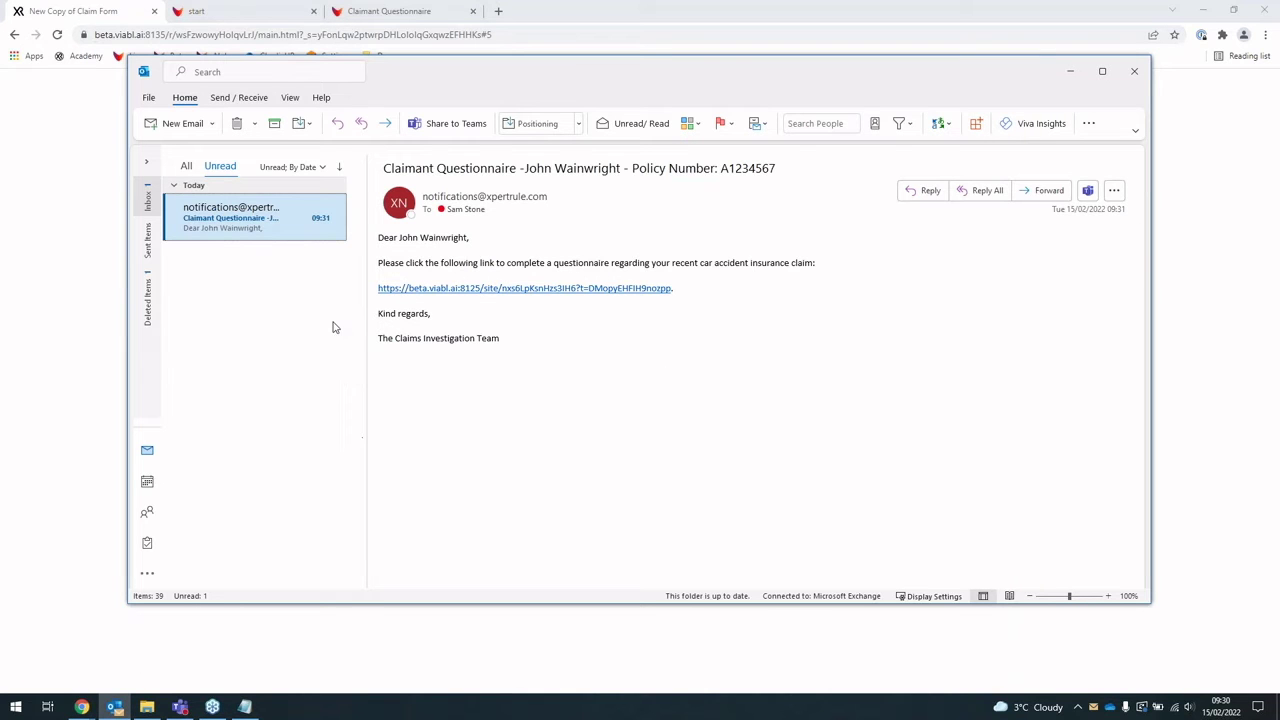
Step: Reposition Outlook to read the Claimant Questionnaire e-mail, then return to the confirmation page
drag(652, 77, 711, 214)
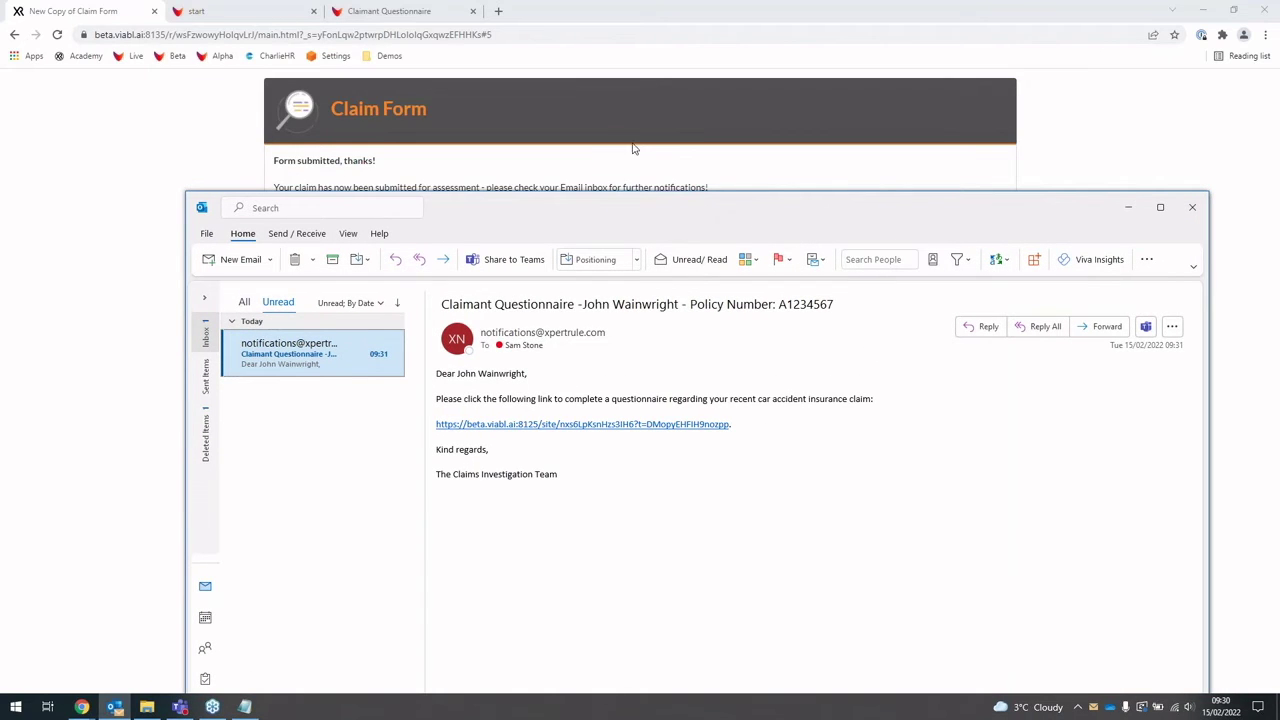
drag(654, 214, 606, 99)
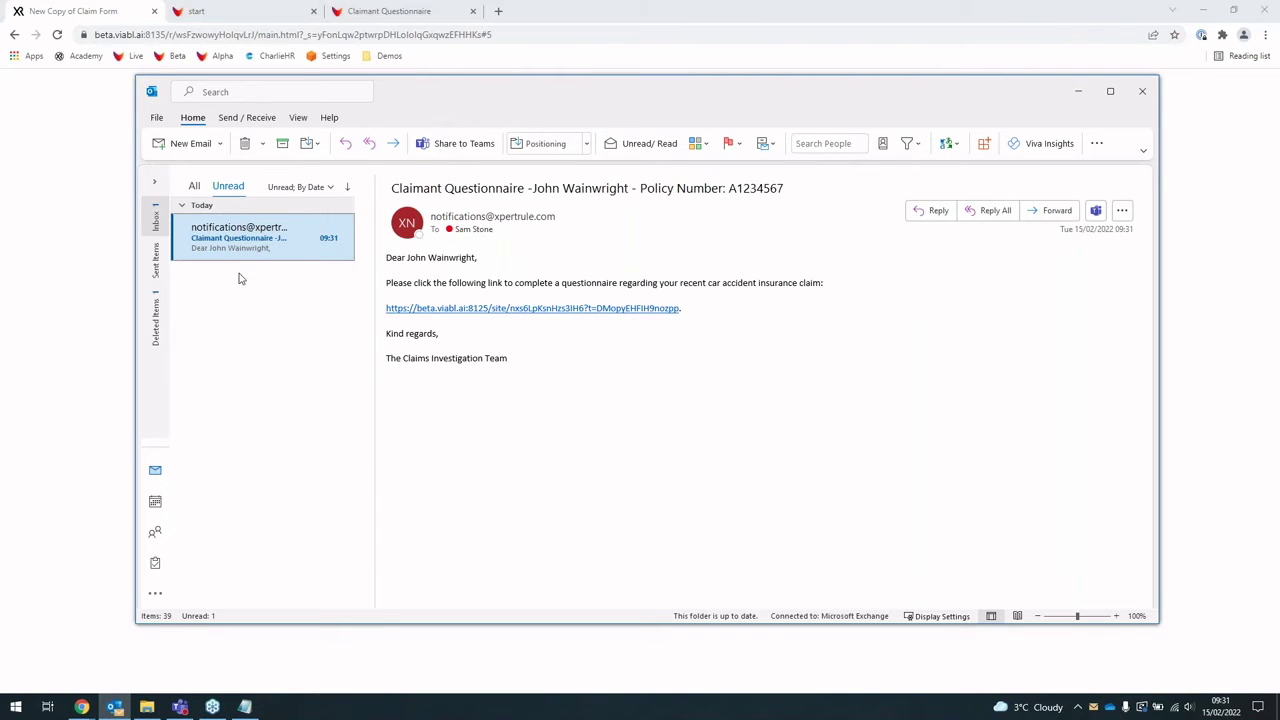
click(53, 248)
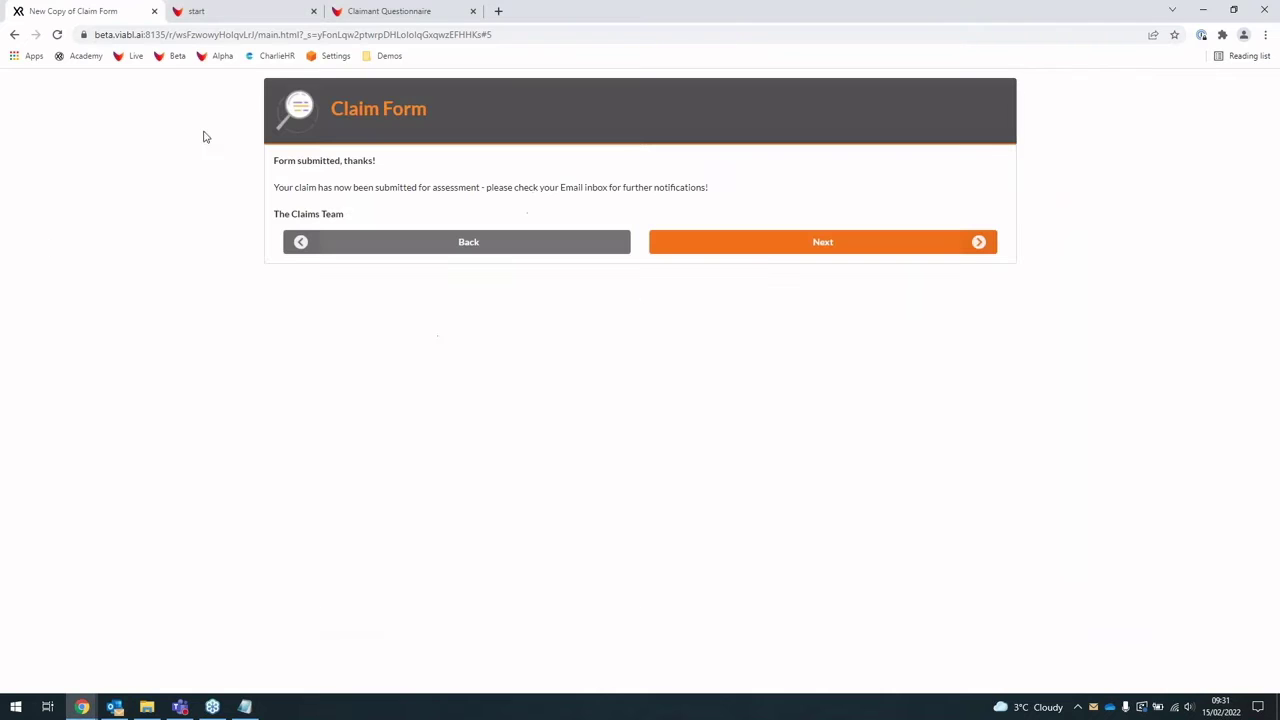
Step: Switch to the decision map editor and select the top-level Main_Decision_Flow tree
click(226, 18)
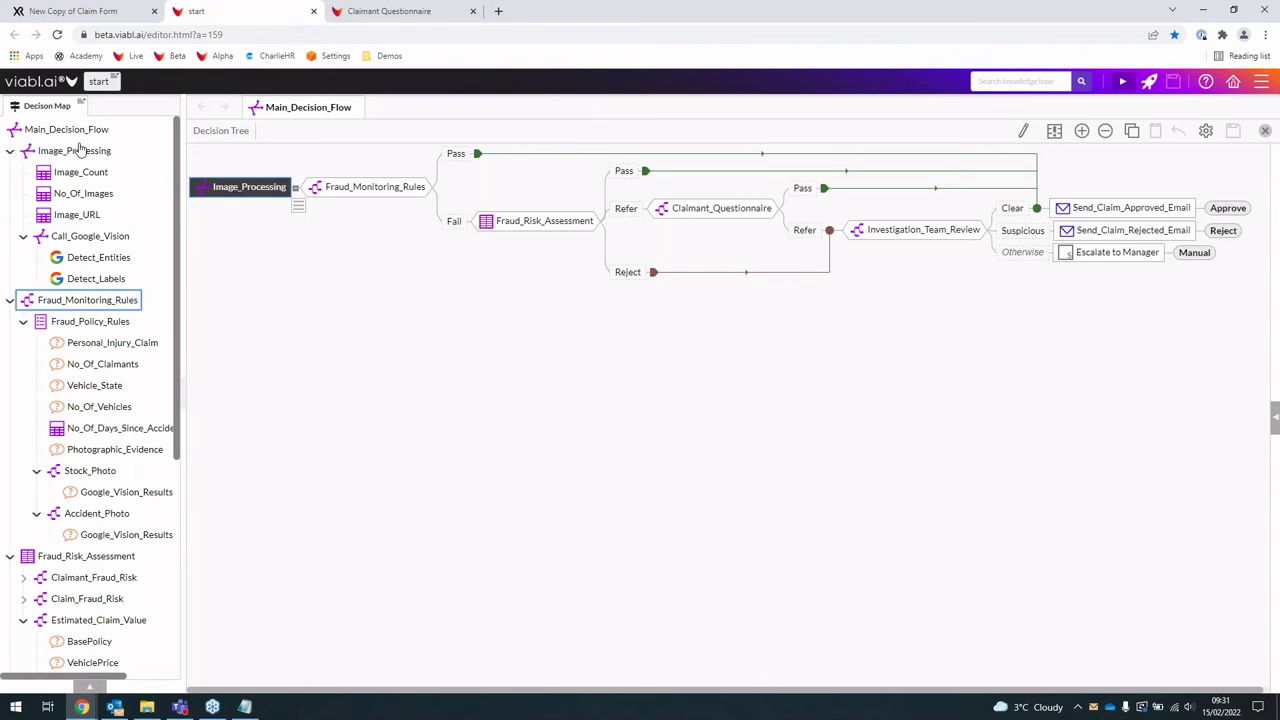
scroll(110, 400, down, 5)
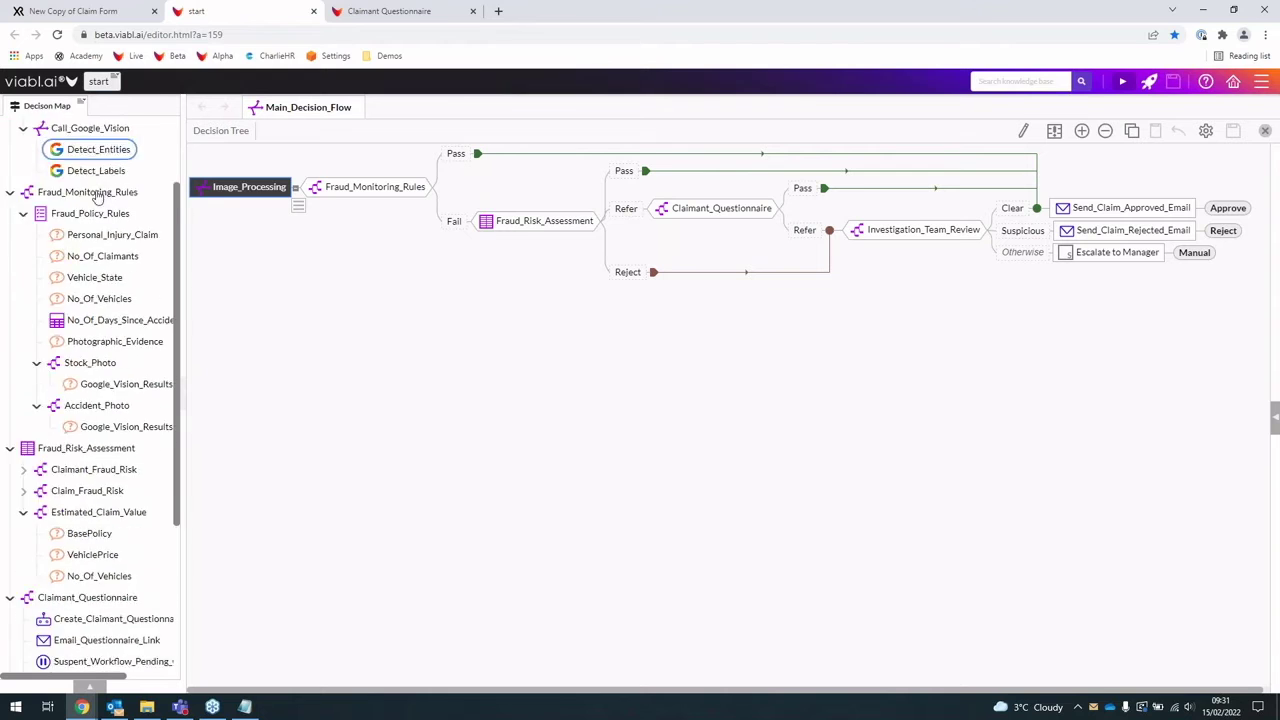
scroll(105, 450, up, 5)
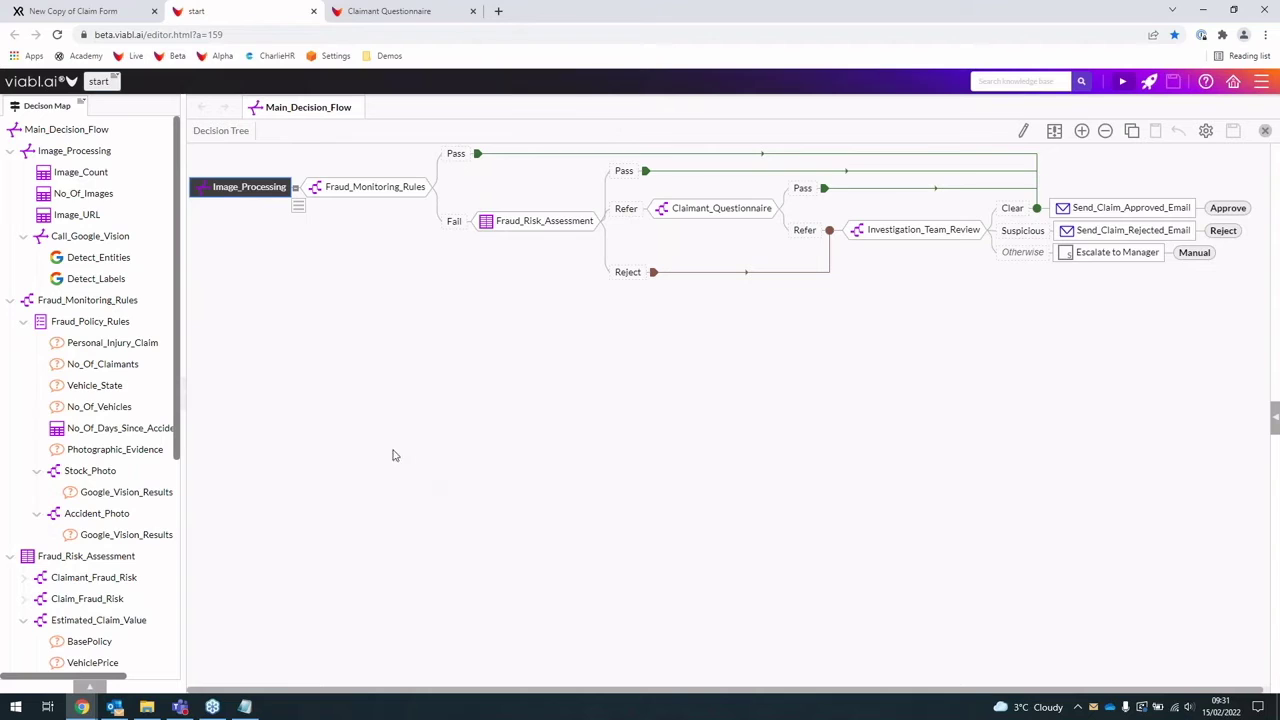
mouse_move(274, 192)
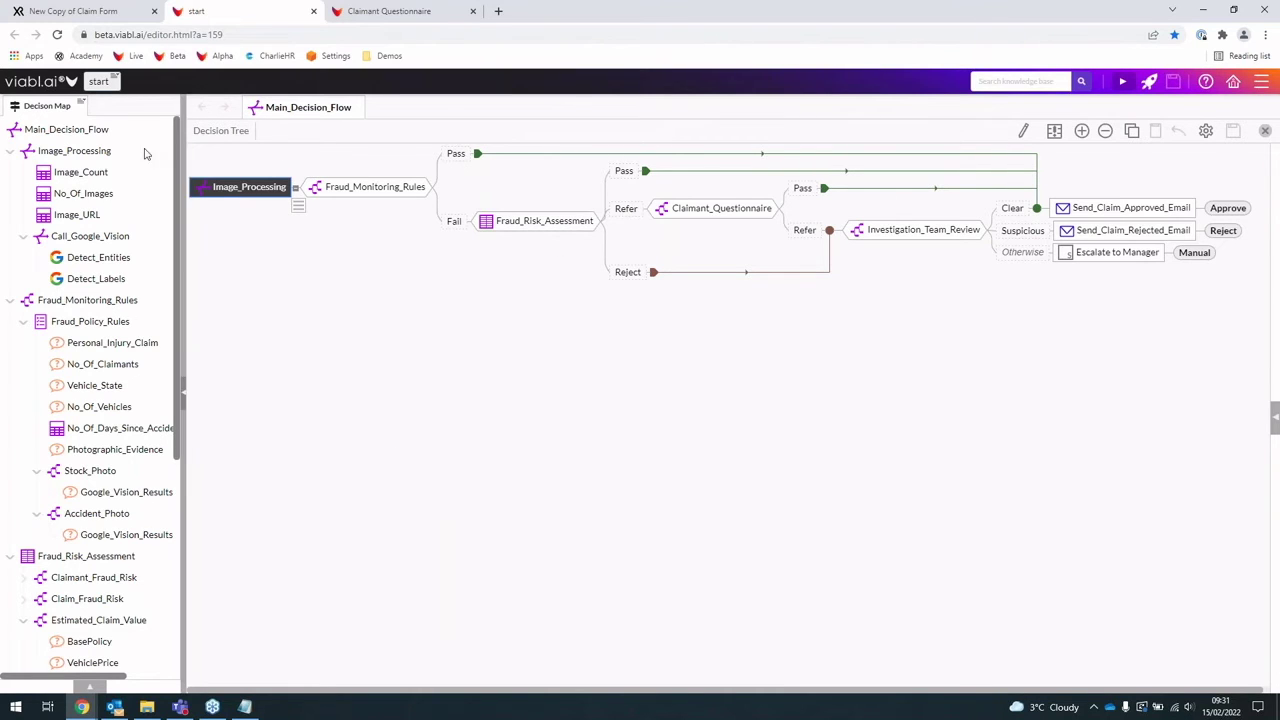
click(60, 129)
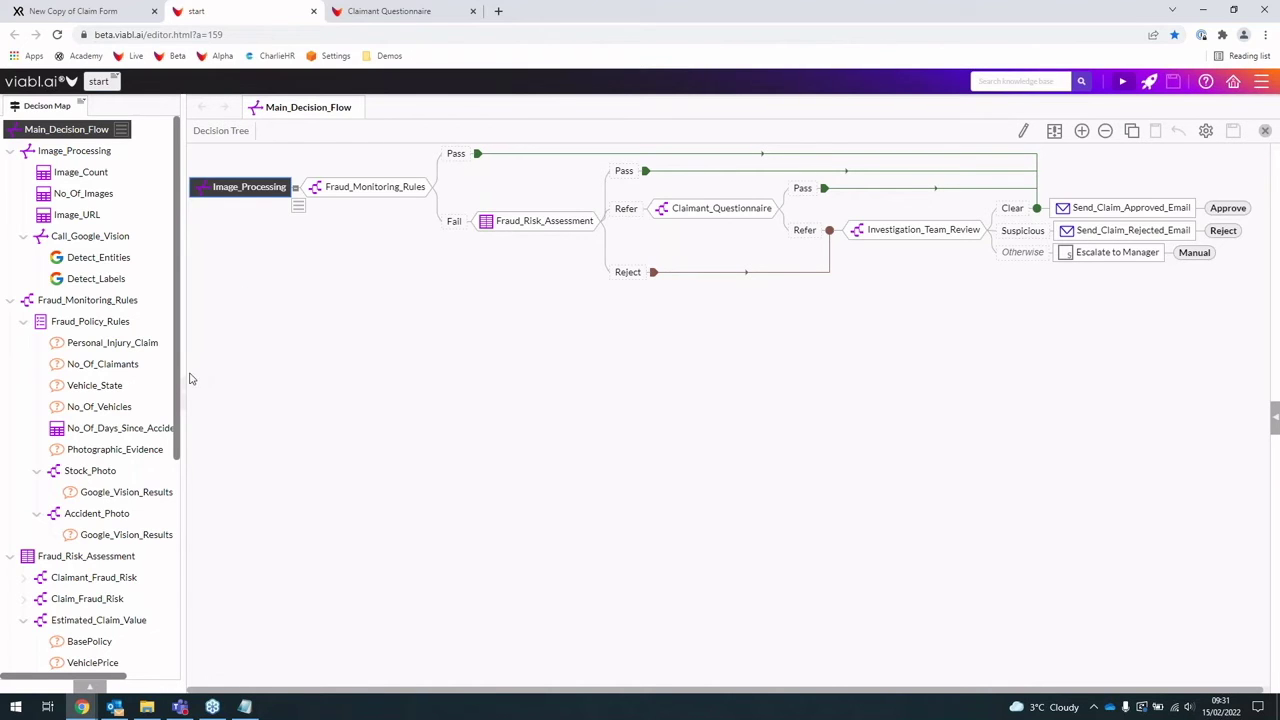
mouse_move(179, 386)
mouse_down()
mouse_move(181, 576)
mouse_move(180, 400)
mouse_up()
Step: Open the Image_Processing tree, inspect its Call_Google_Vision node, then close the sub-flow
double_click(255, 195)
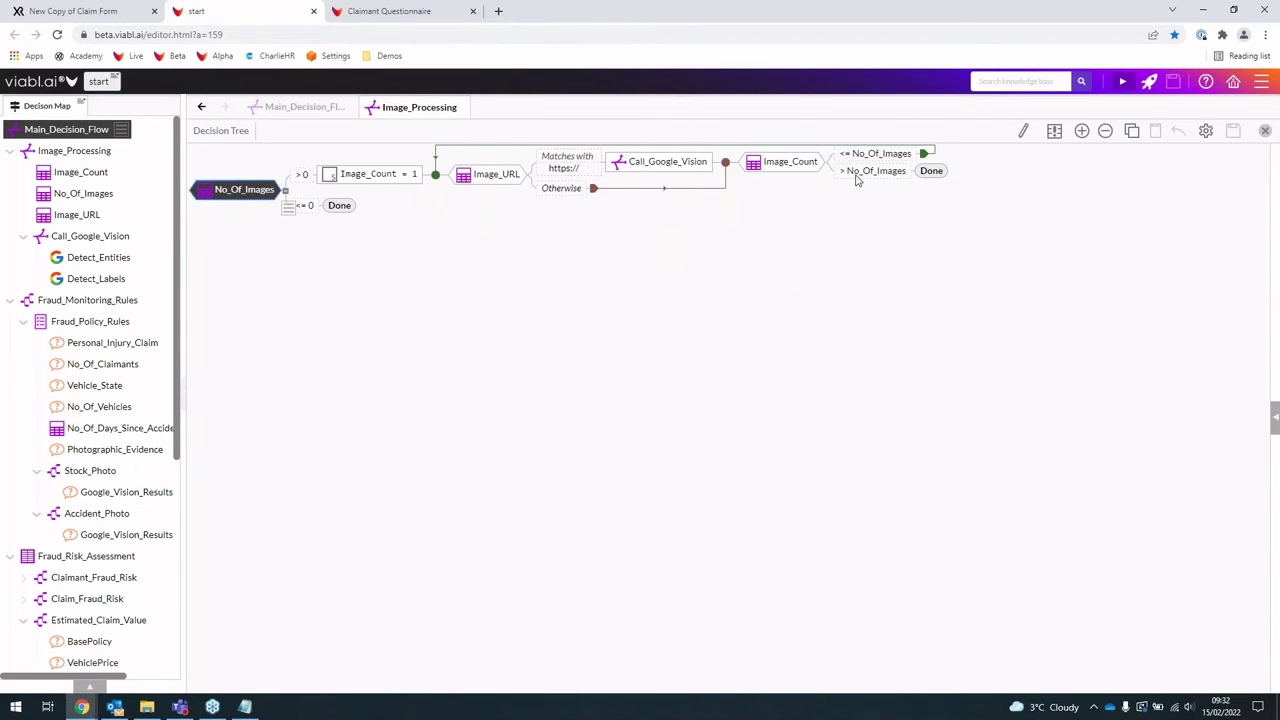
click(694, 168)
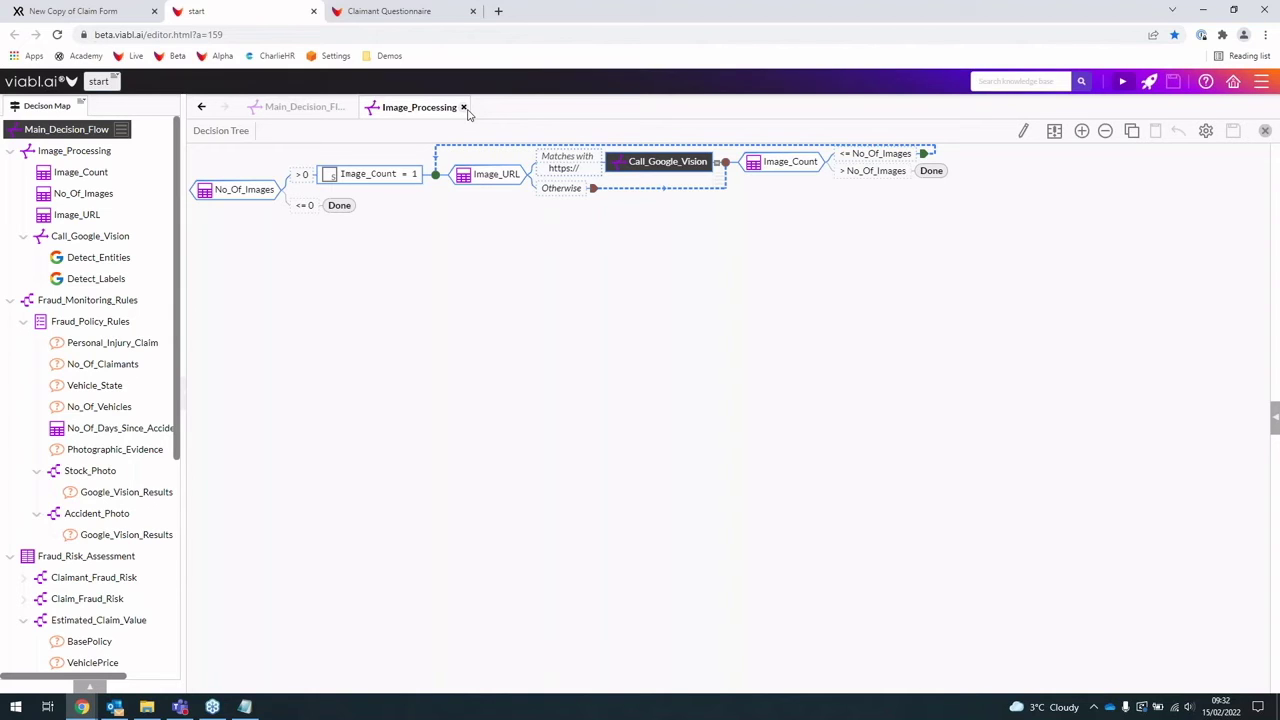
click(464, 107)
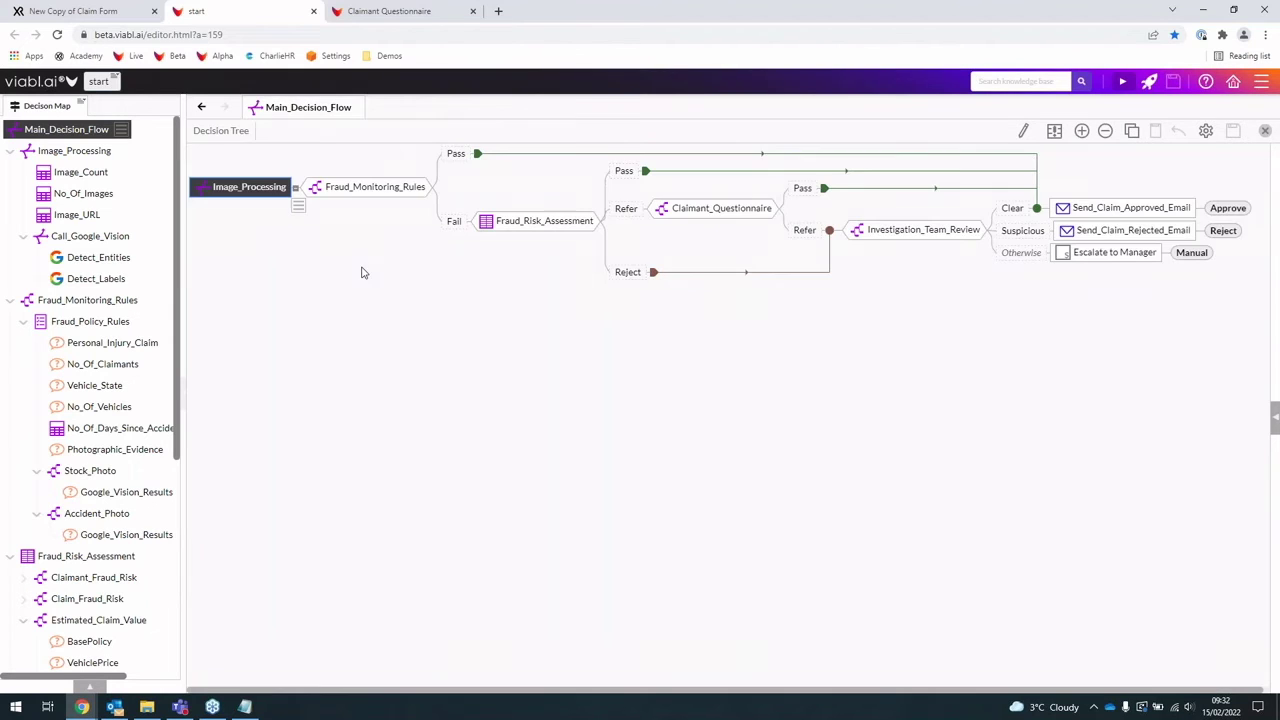
Step: Open the Fraud_Monitoring_Rules sub-tree, then its Fraud_Policy_Rules rule set
click(351, 194)
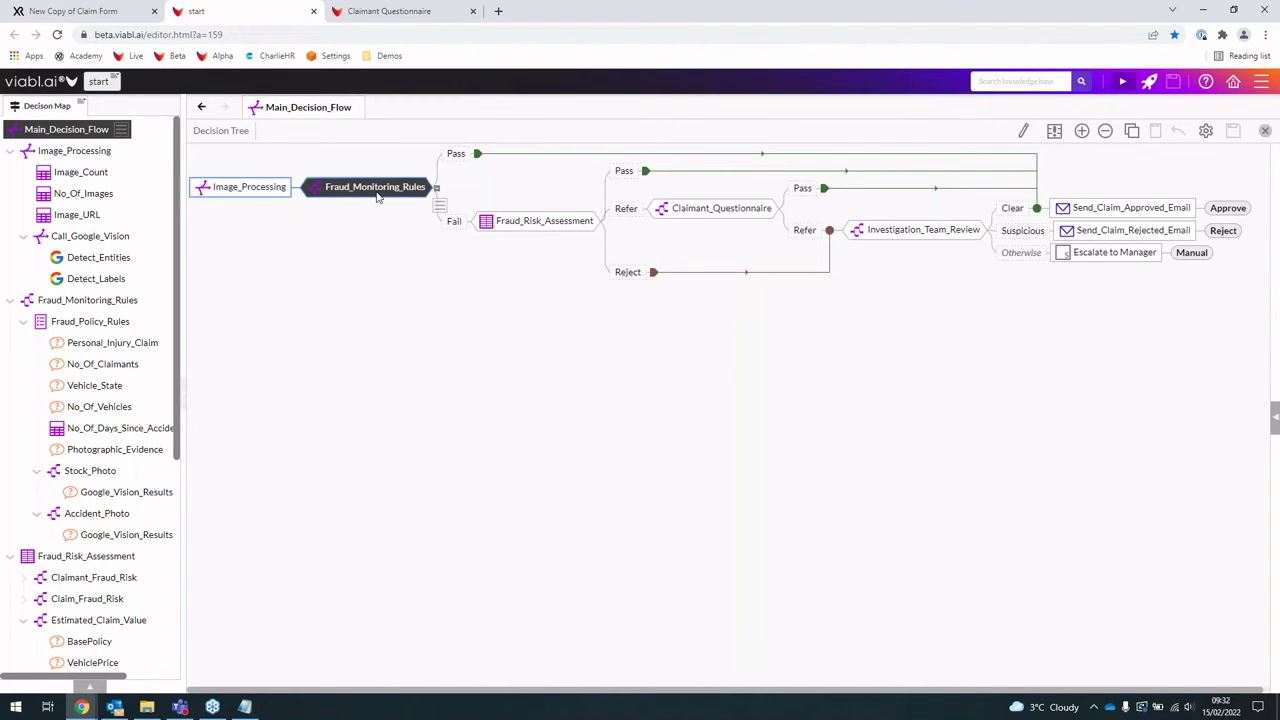
double_click(377, 196)
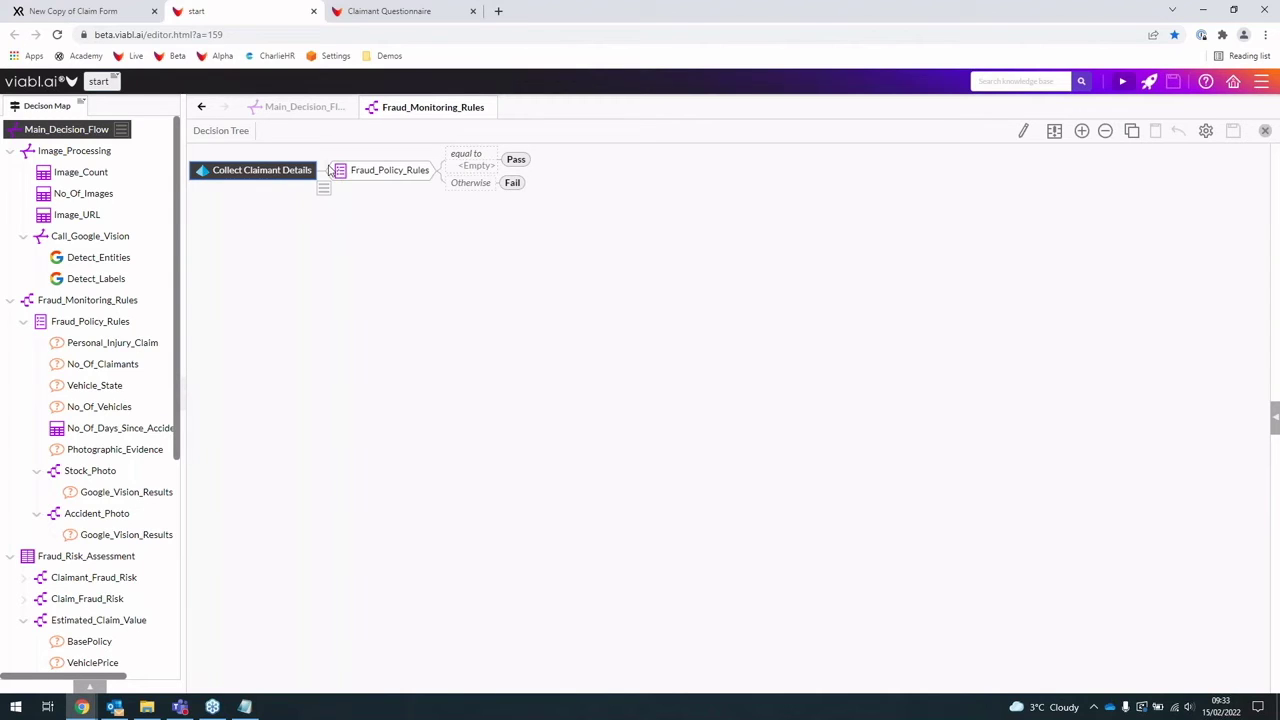
click(386, 173)
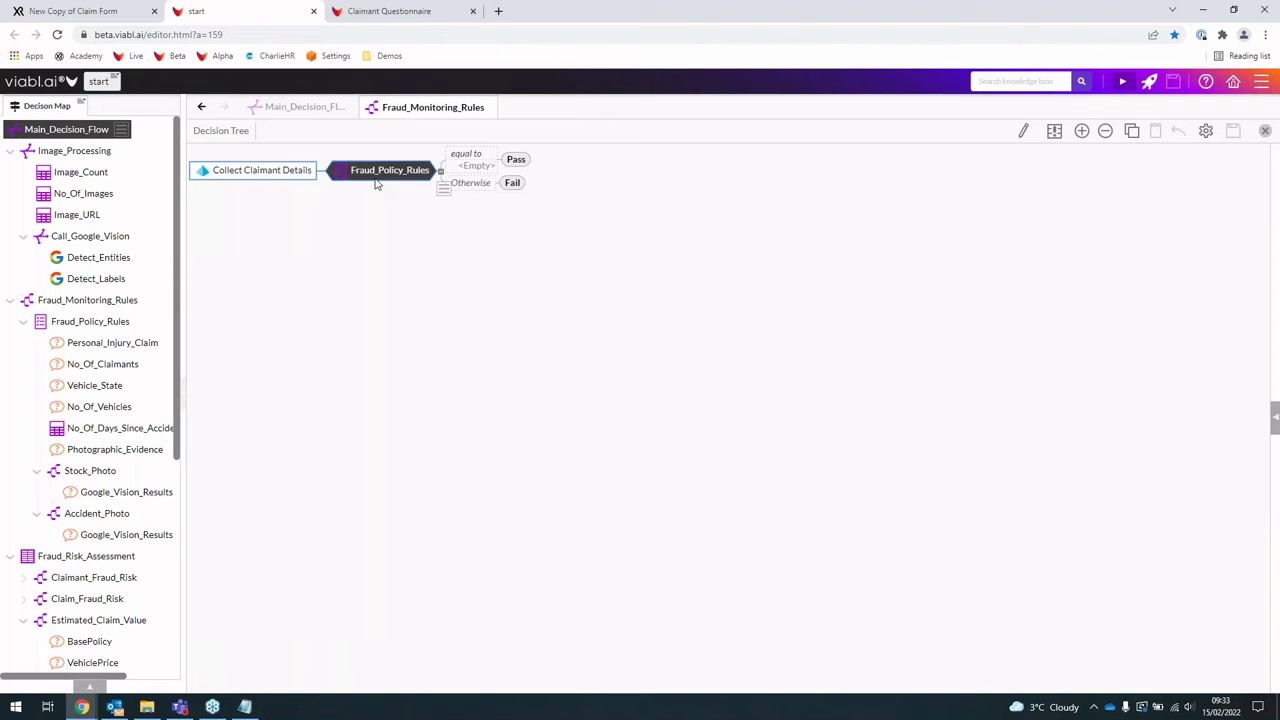
double_click(376, 183)
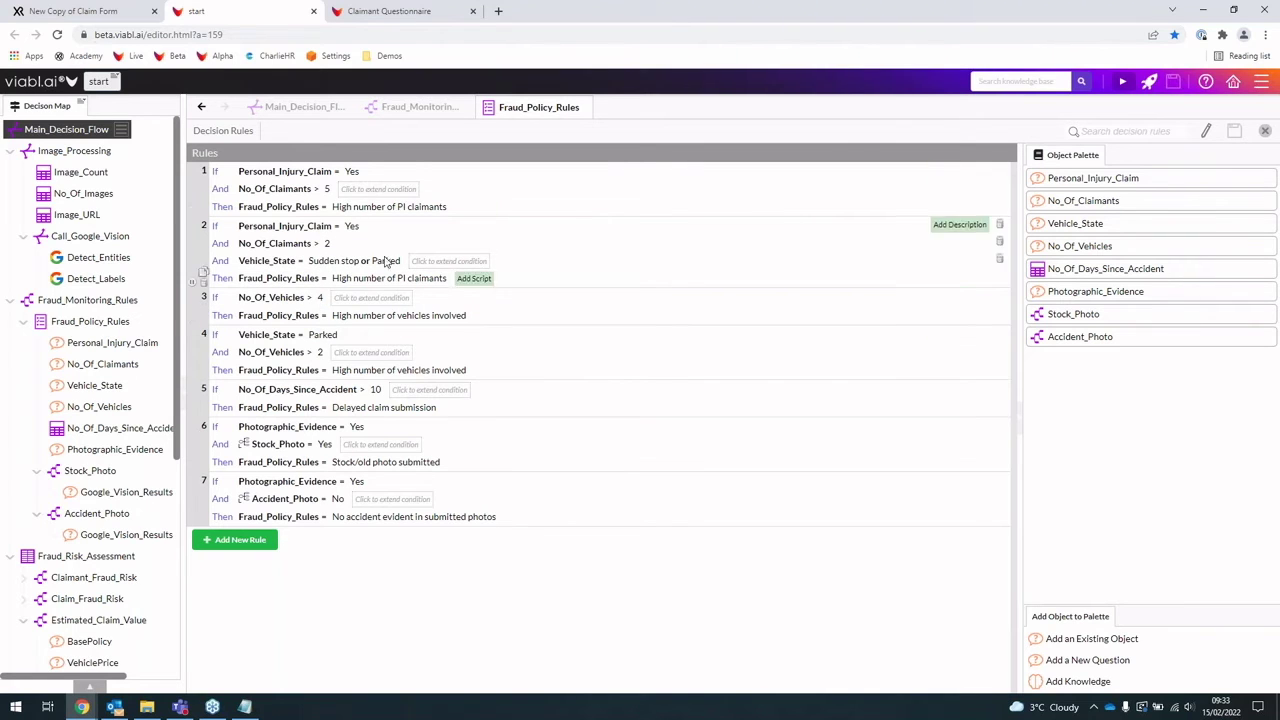
Step: Change rule 4's No_Of_Vehicles threshold to 5 and close the Fraud_Policy_Rules editor
click(402, 410)
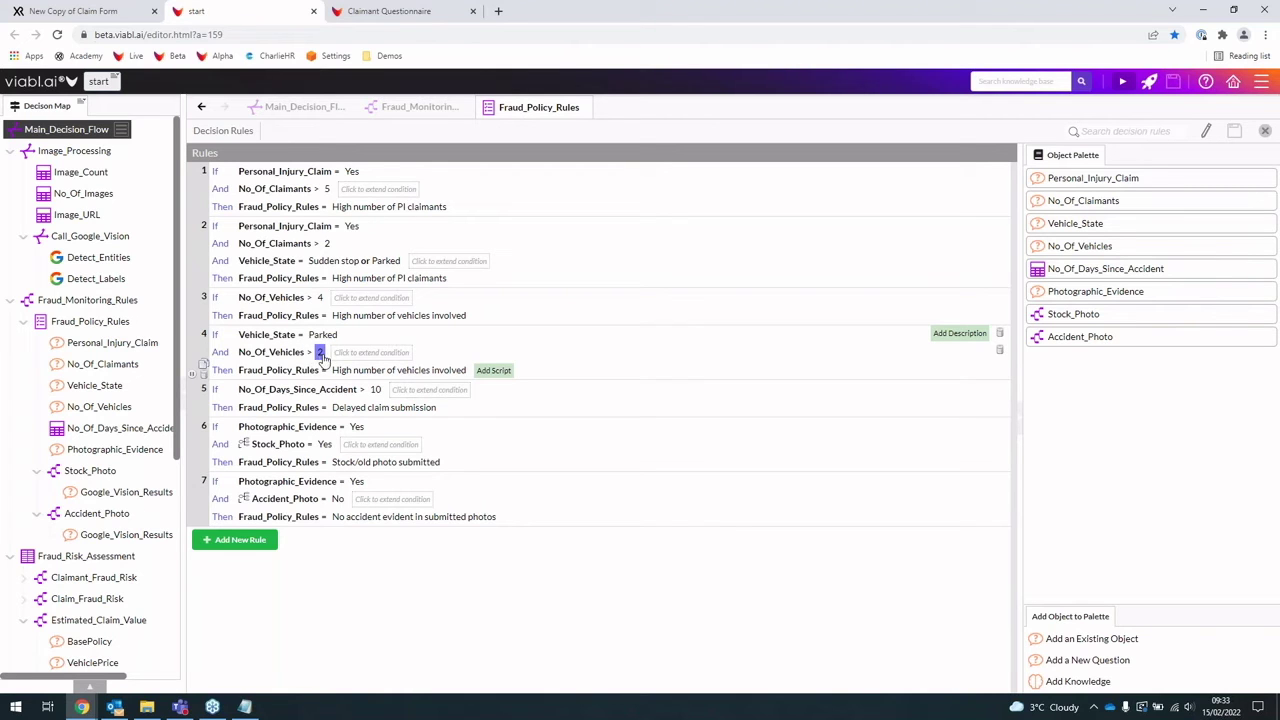
click(320, 353)
text(5)
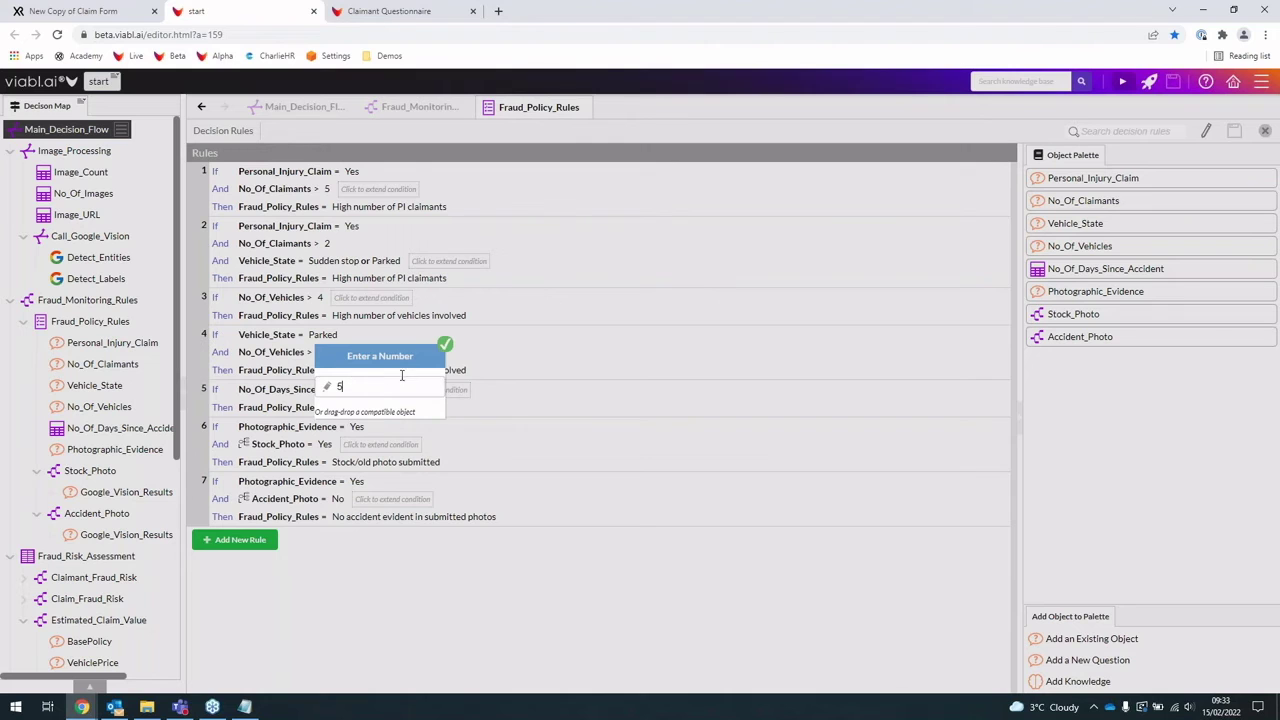
click(445, 344)
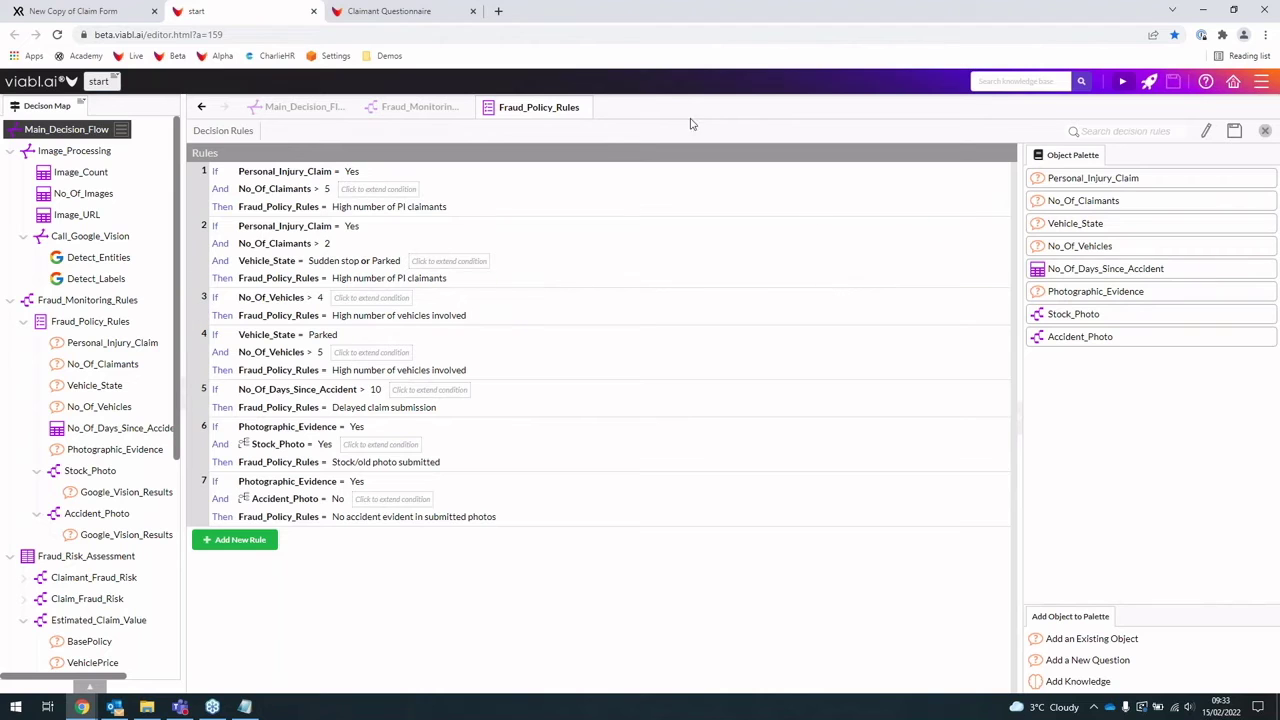
click(587, 108)
Step: Discard the rule changes, close Fraud_Monitoring_Rules, and open the Fraud_Risk_Assessment truth table
click(696, 420)
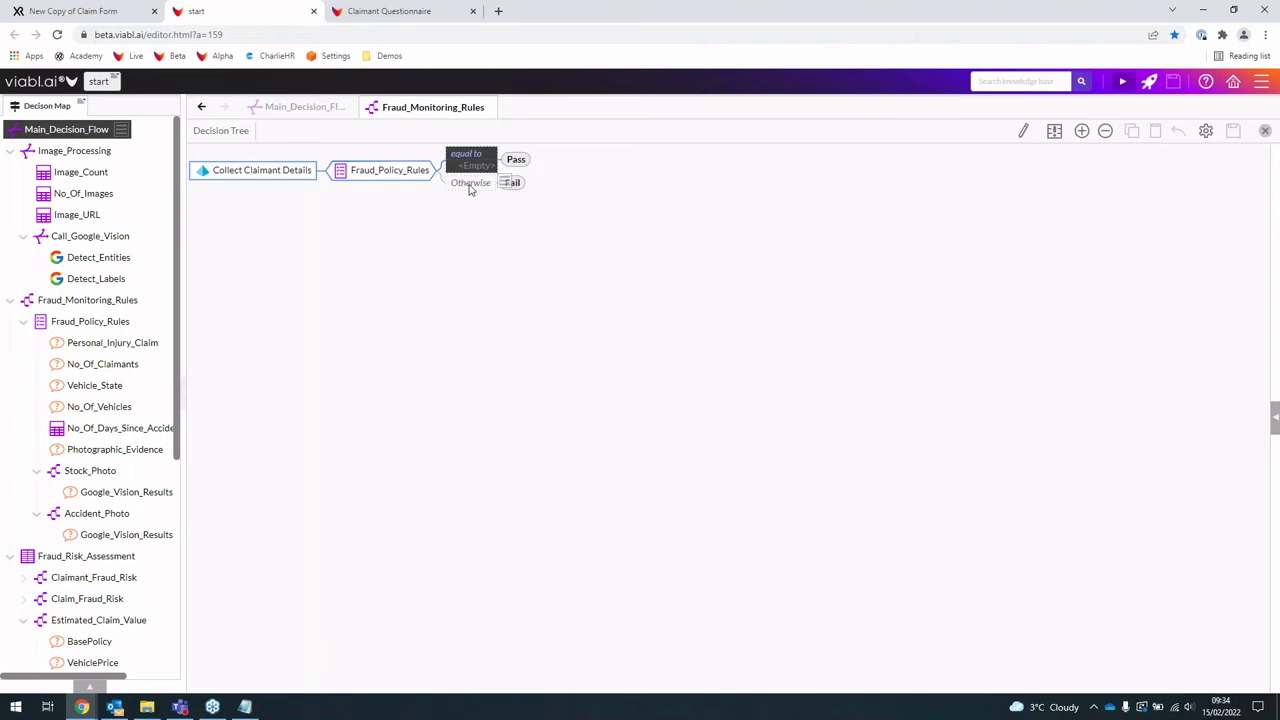
click(491, 108)
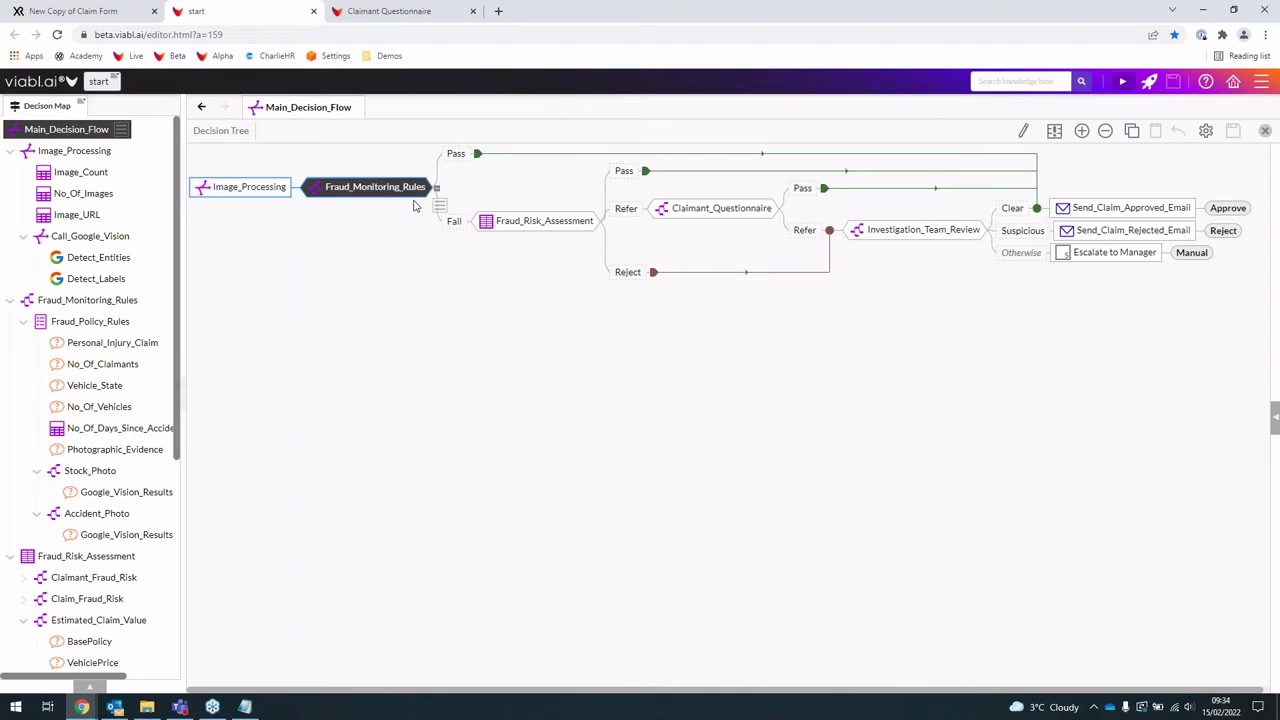
click(516, 228)
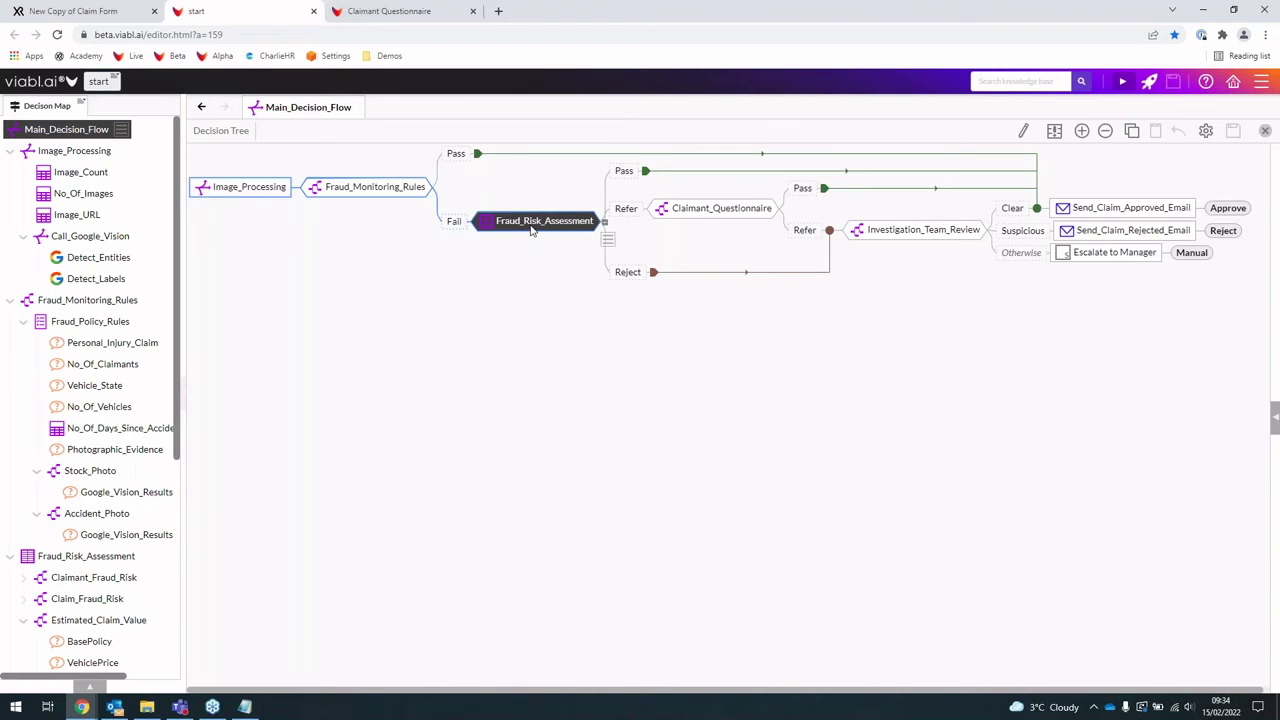
double_click(531, 228)
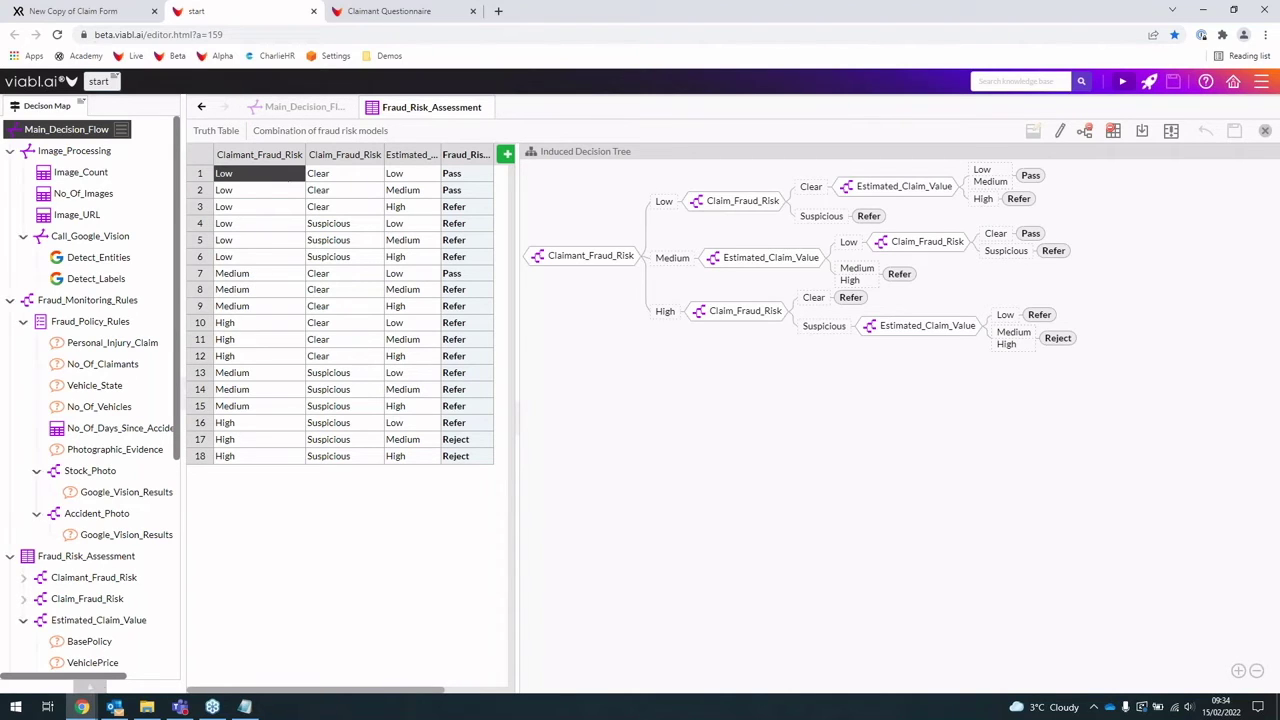
Step: Expand the Build Tools catalogue in the lower left and scroll down through all its tool categories
click(90, 688)
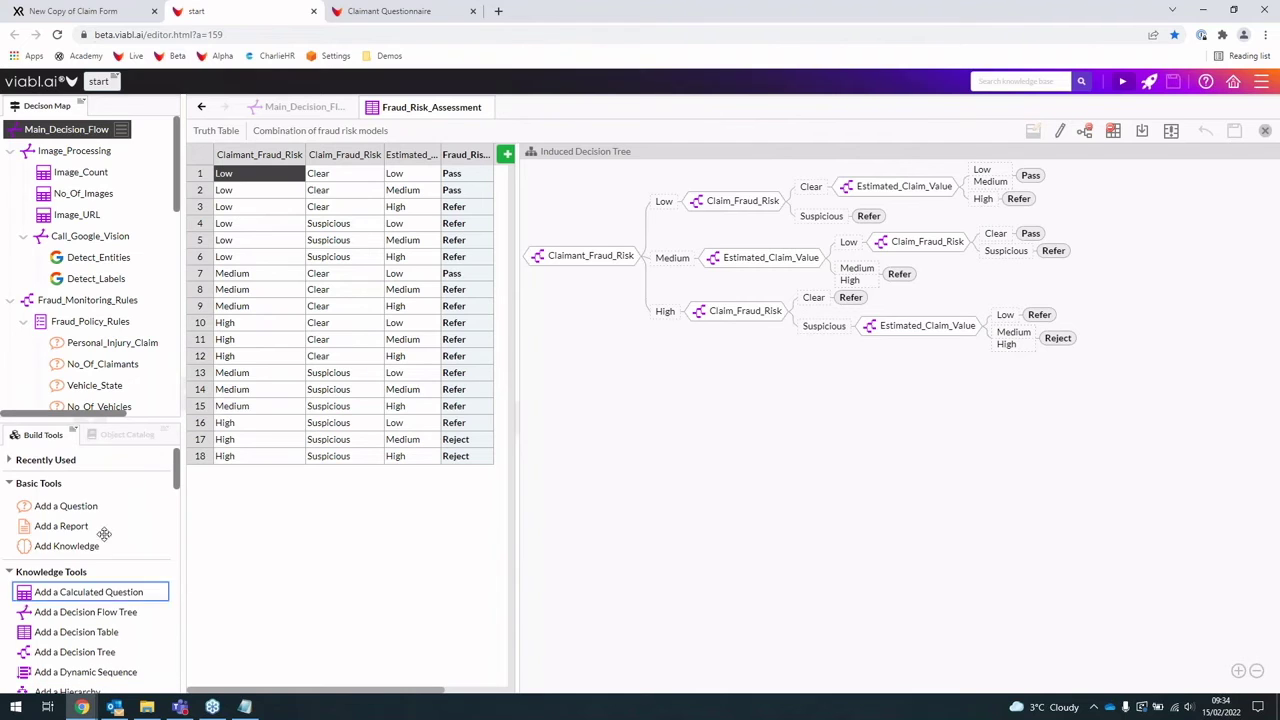
scroll(110, 519, down, 1)
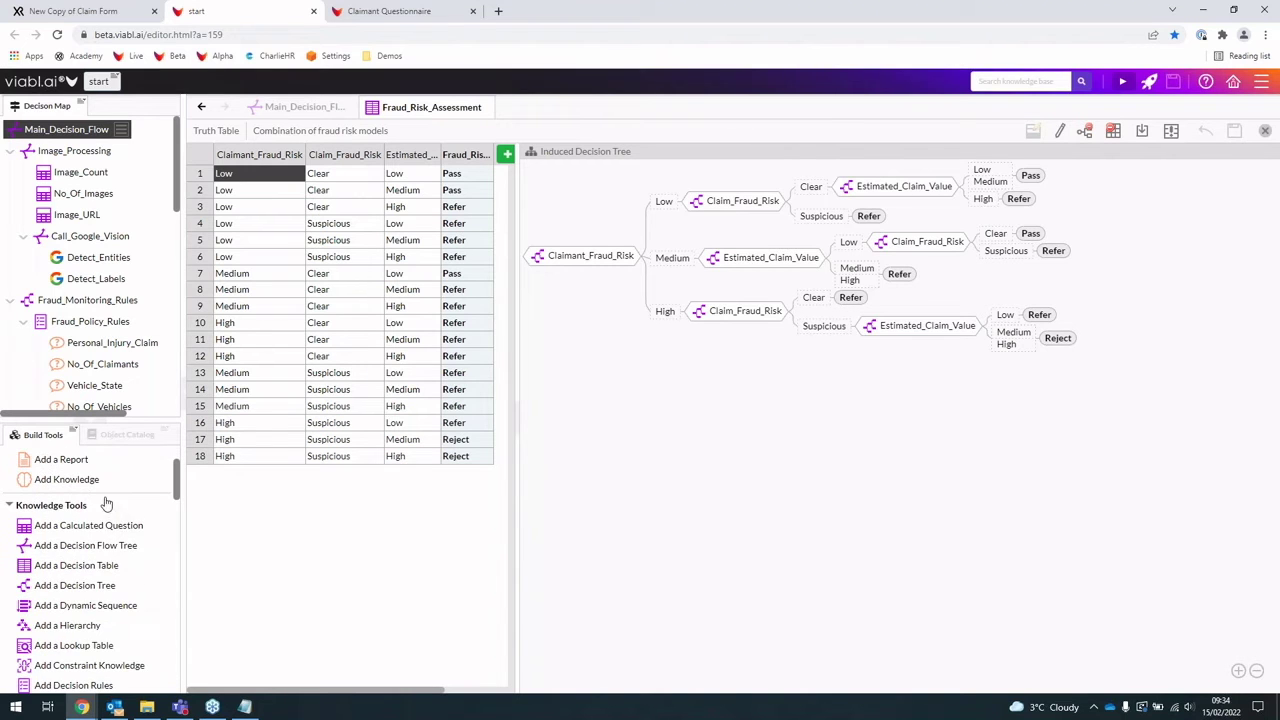
scroll(70, 520, down, 1)
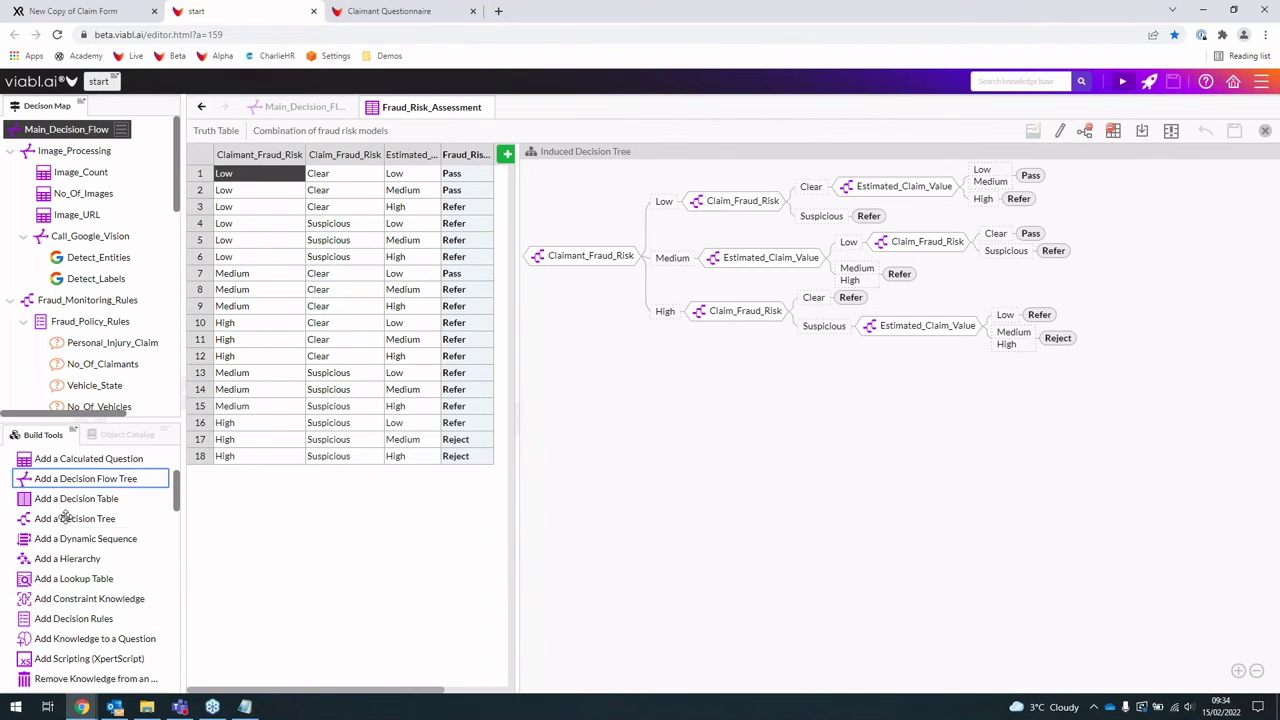
scroll(80, 612, down, 1)
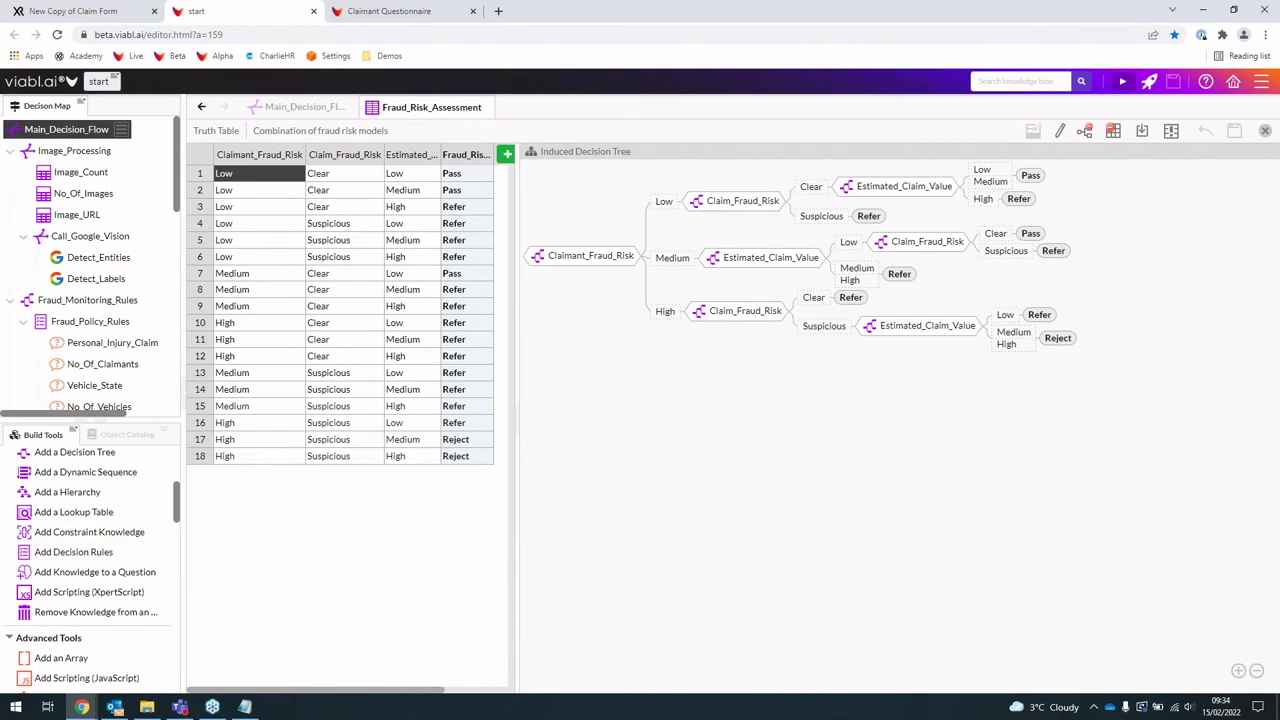
scroll(92, 545, down, 2)
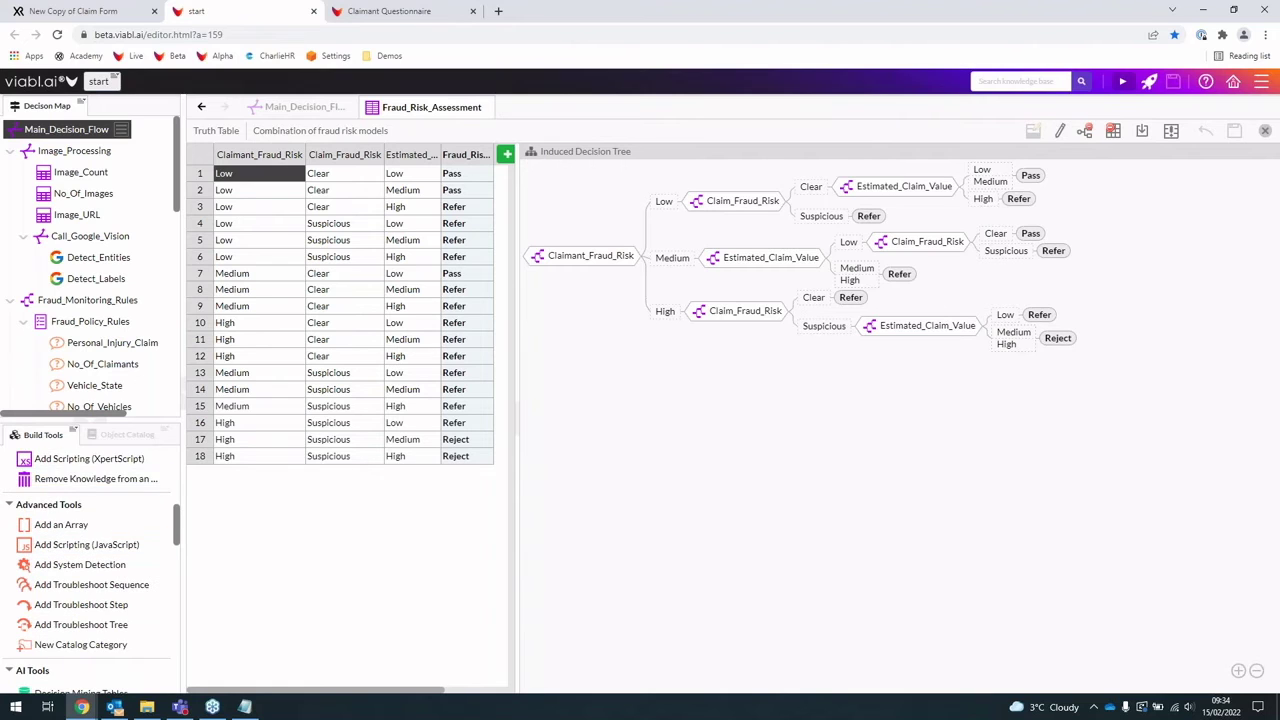
scroll(90, 500, down, 1)
scroll(90, 494, down, 2)
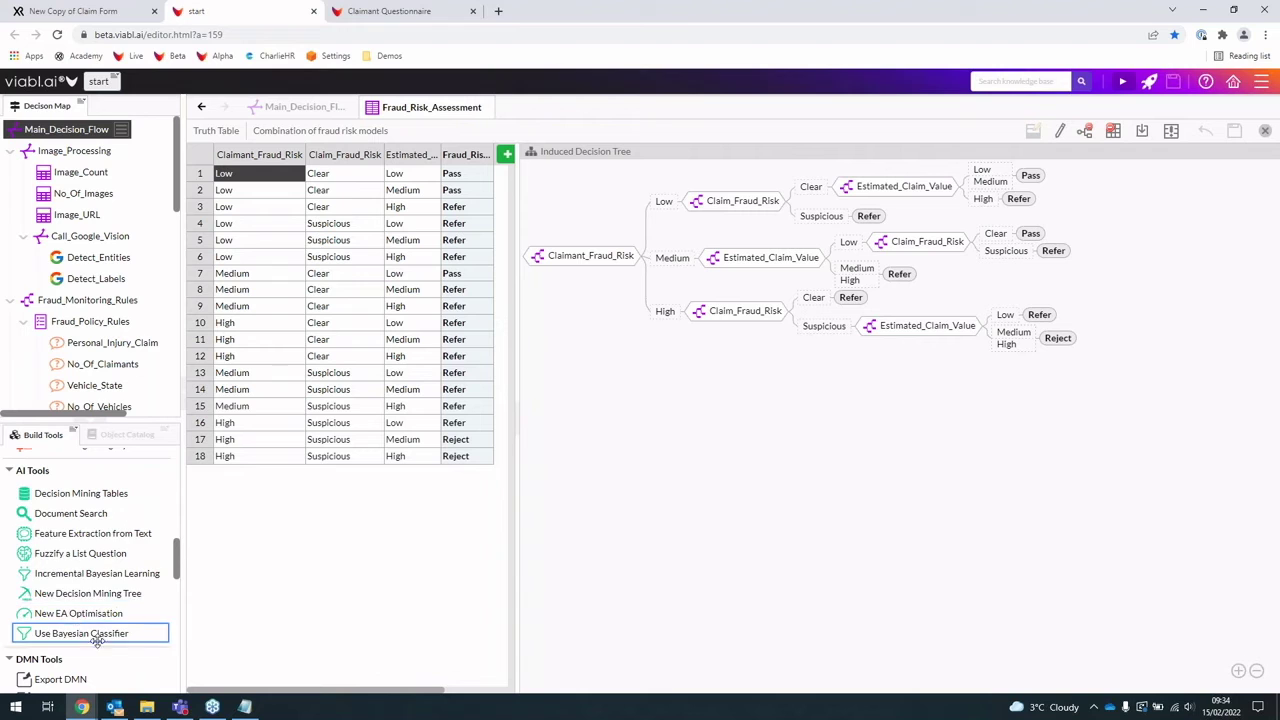
scroll(105, 575, down, 1)
scroll(94, 520, down, 6)
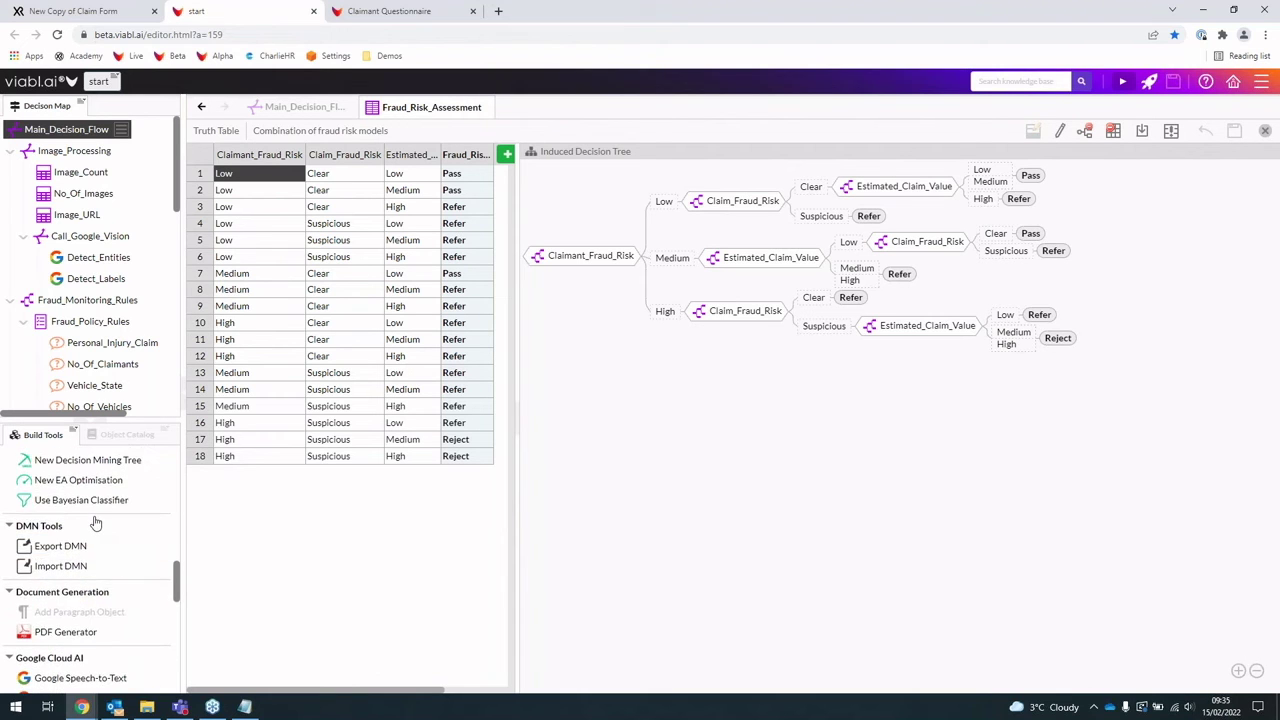
scroll(94, 480, up, 1)
scroll(92, 485, down, 1)
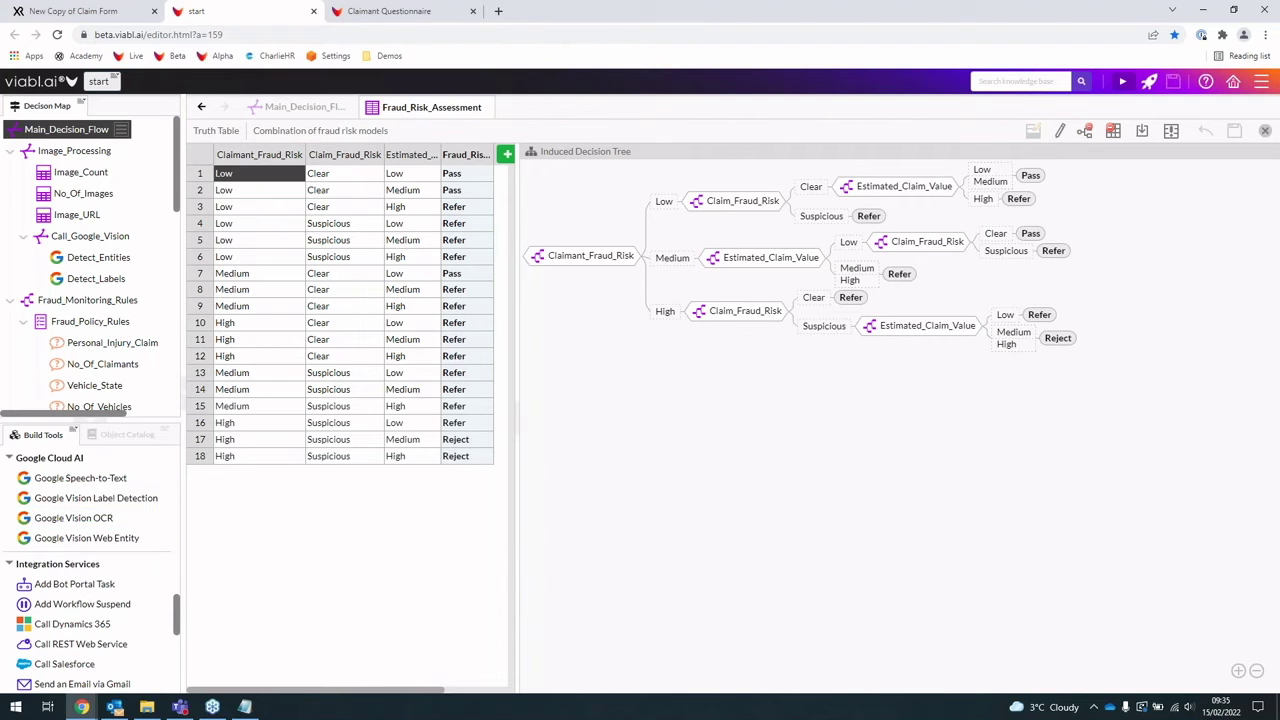
scroll(110, 517, down, 1)
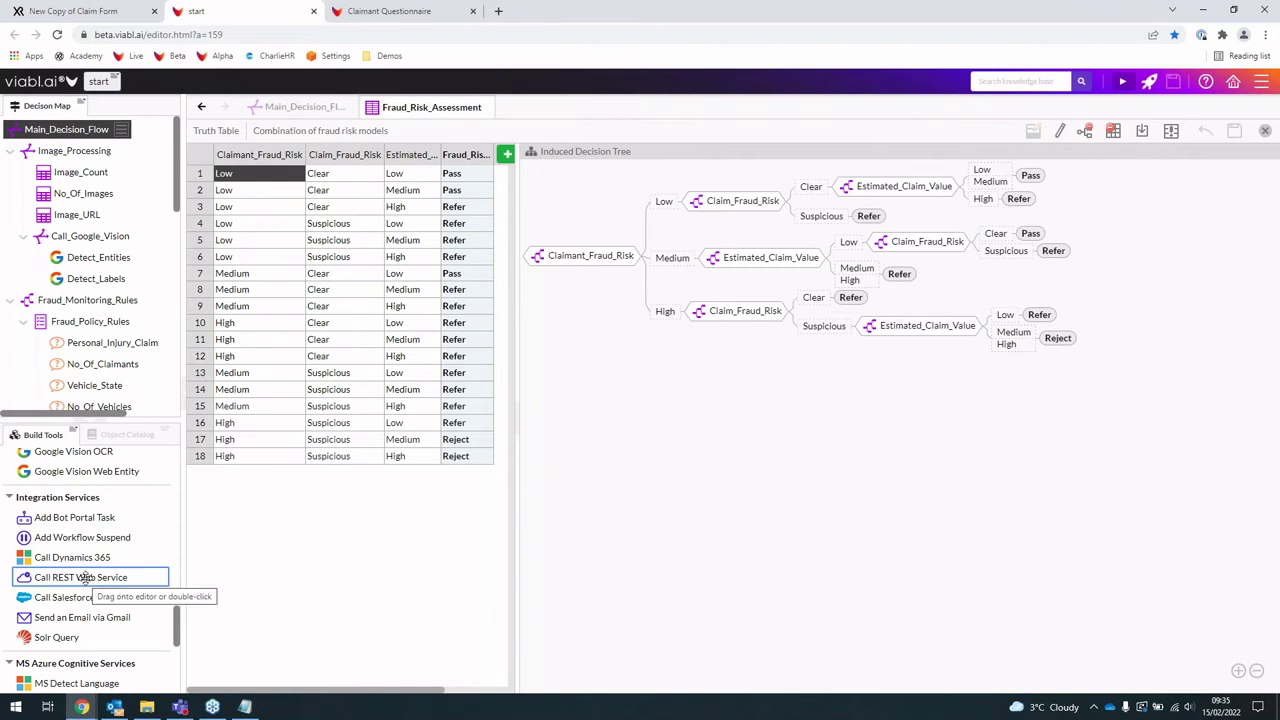
scroll(85, 577, down, 1)
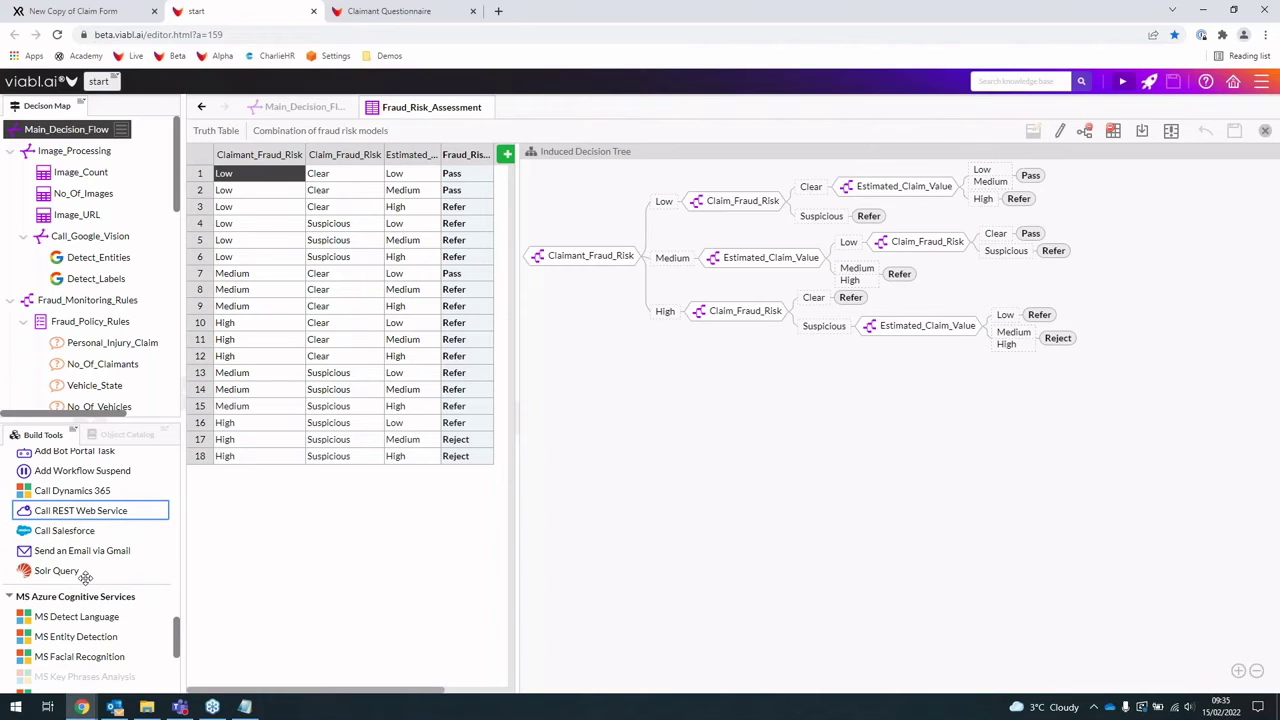
scroll(87, 572, down, 2)
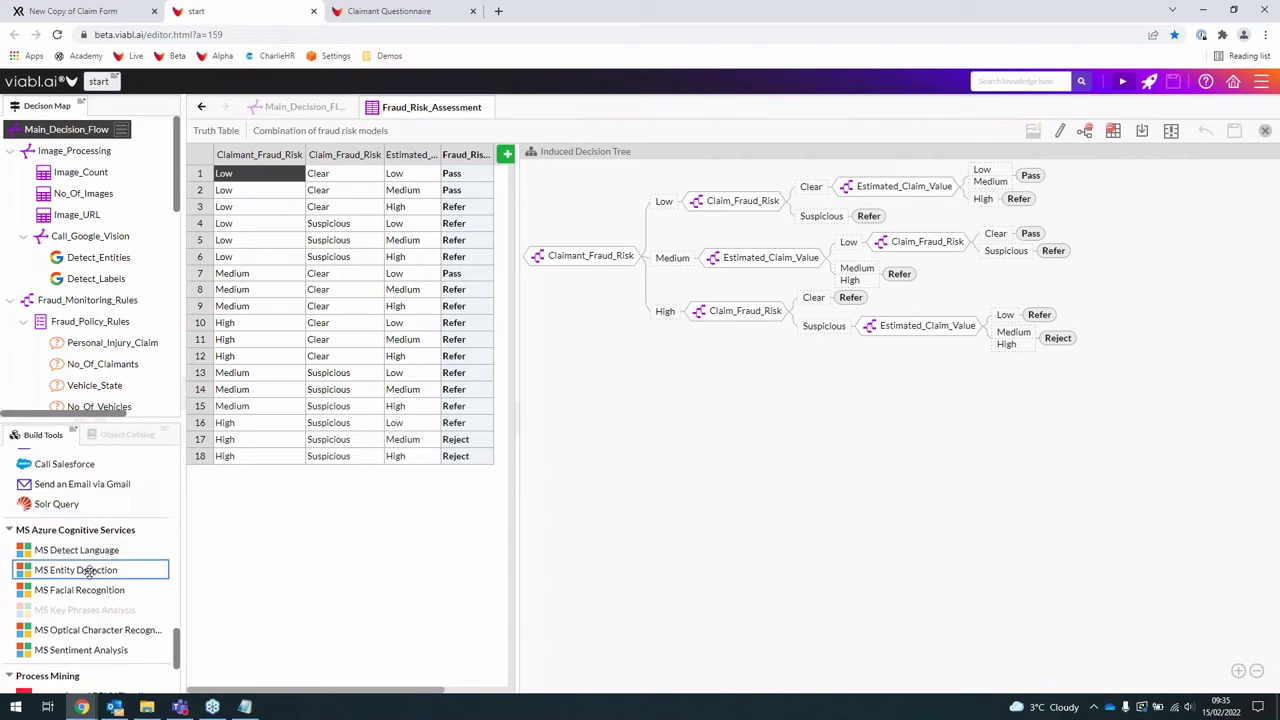
scroll(90, 535, down, 1)
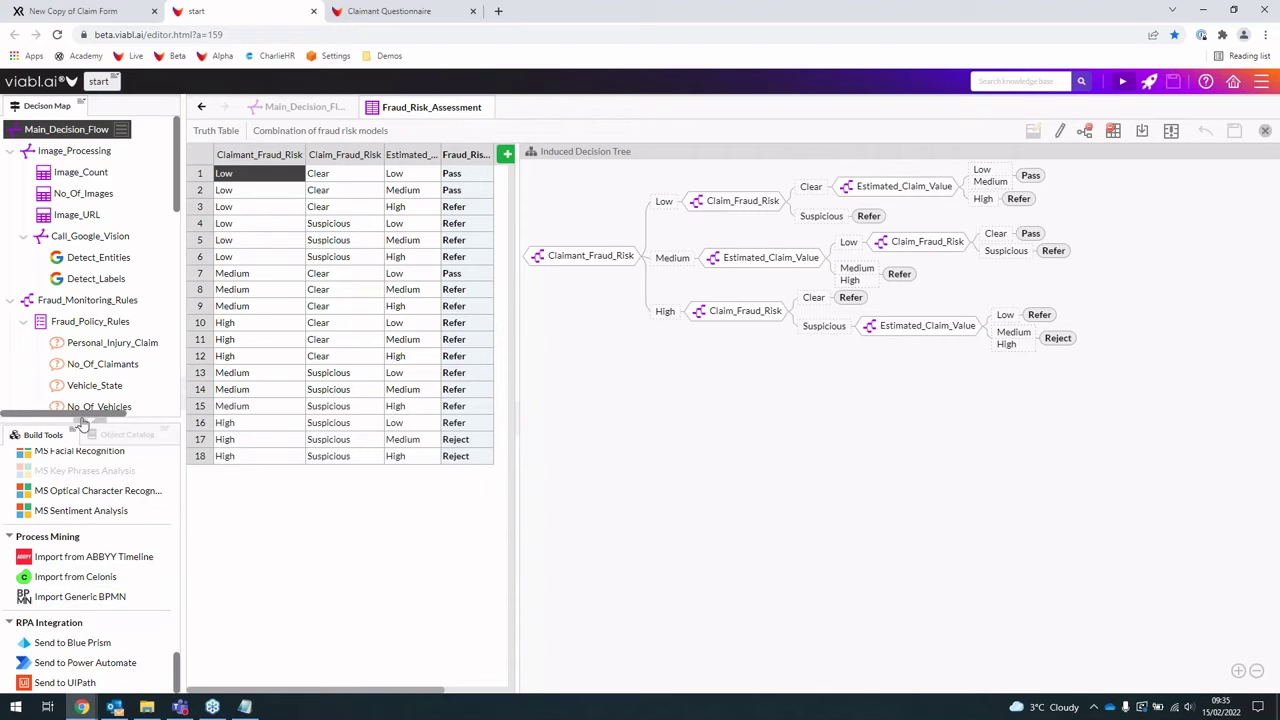
Step: Collapse Build Tools and set the Fraud_Risk outcome to Reject for rows 5 and 13 and Pass for row 10
click(82, 421)
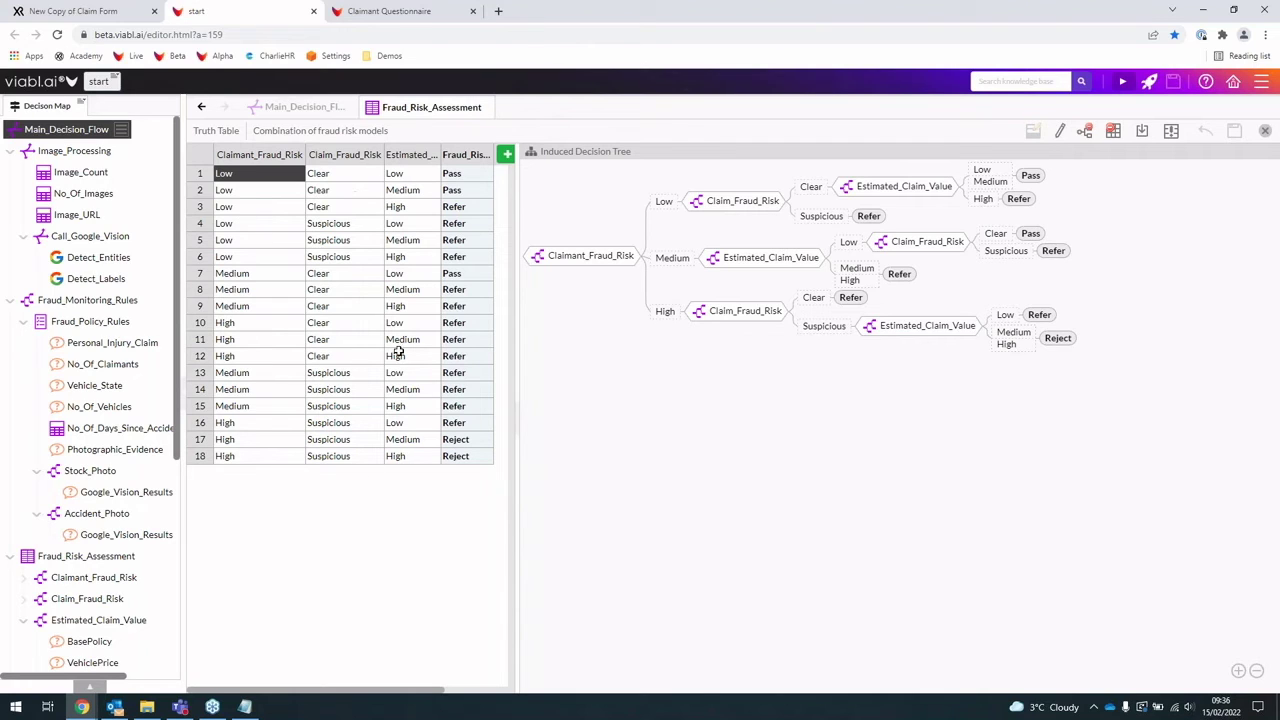
click(474, 189)
double_click(478, 246)
click(468, 348)
click(471, 372)
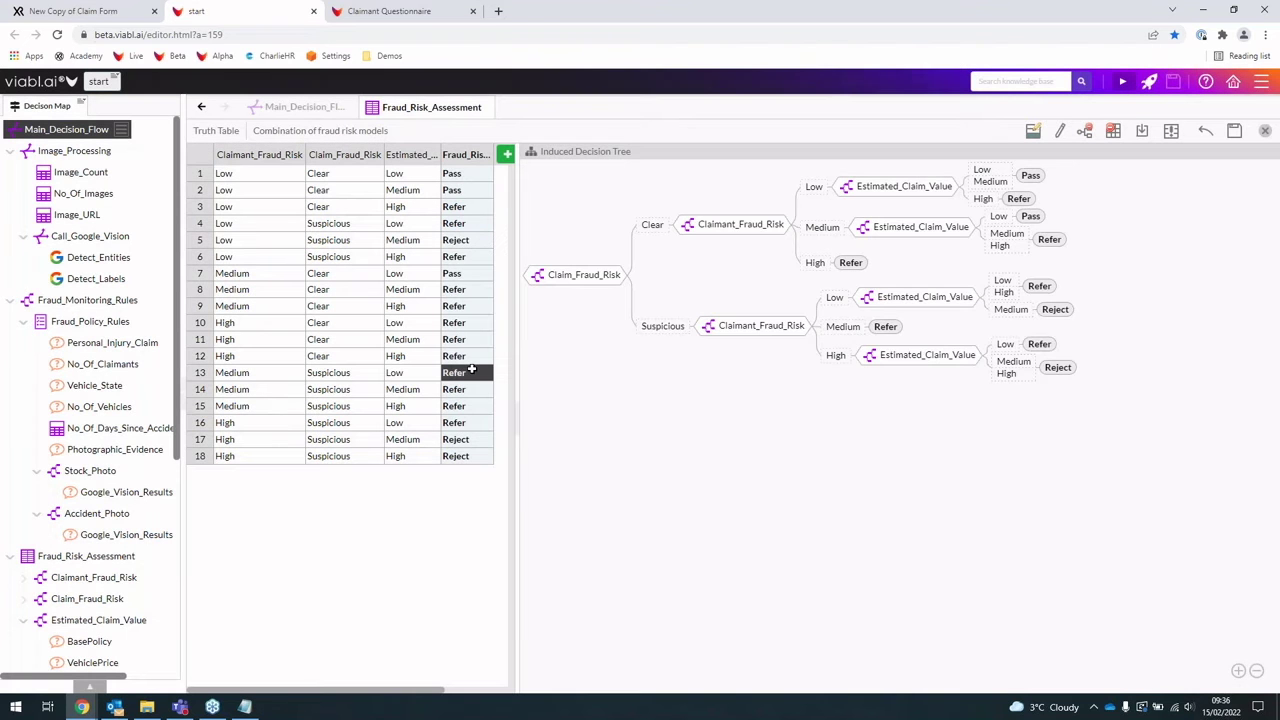
double_click(471, 372)
click(469, 488)
double_click(460, 322)
click(468, 399)
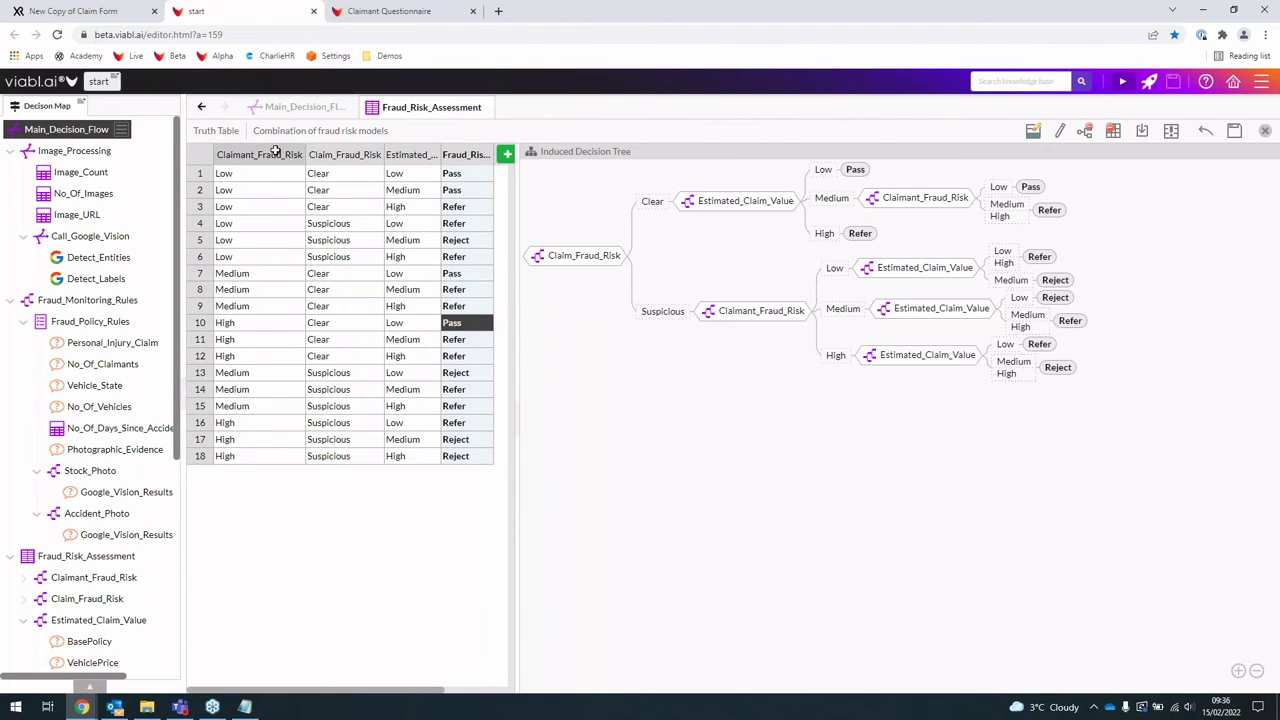
Step: Open Claimant_Fraud_Risk without saving the table edits, then open its Claimant_Fraud_DM mining tree
double_click(260, 155)
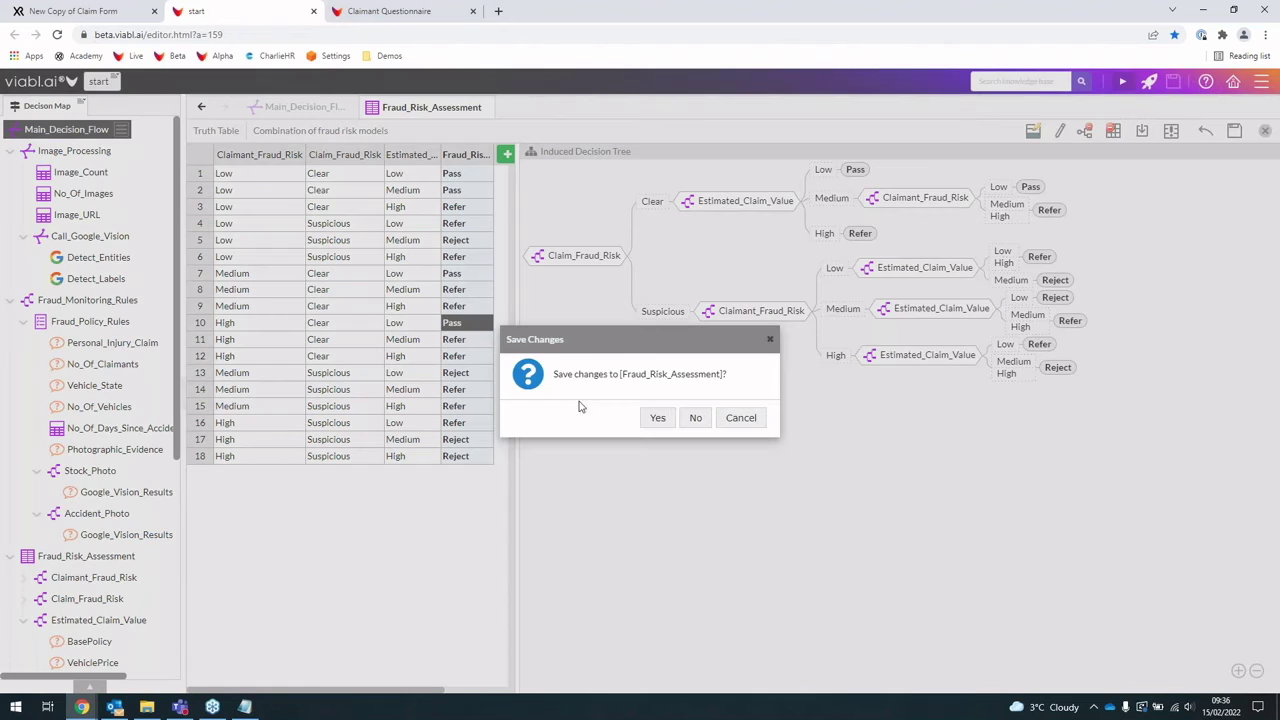
click(692, 418)
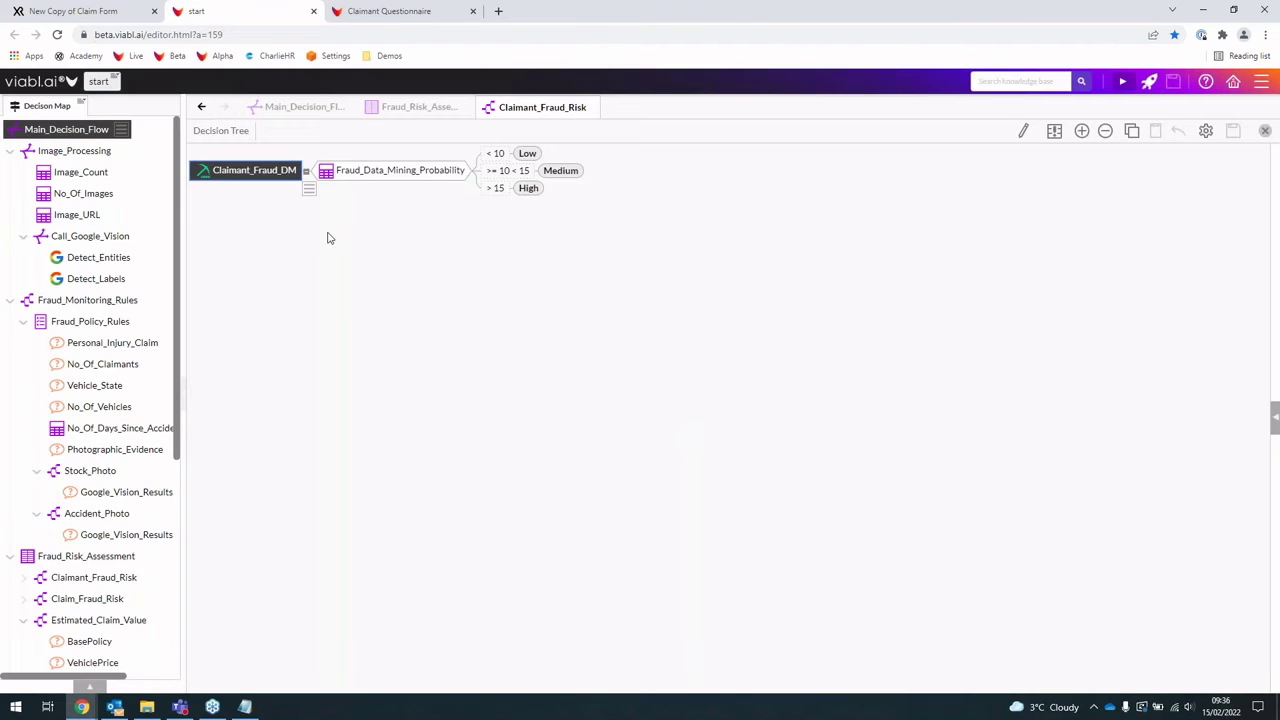
double_click(228, 178)
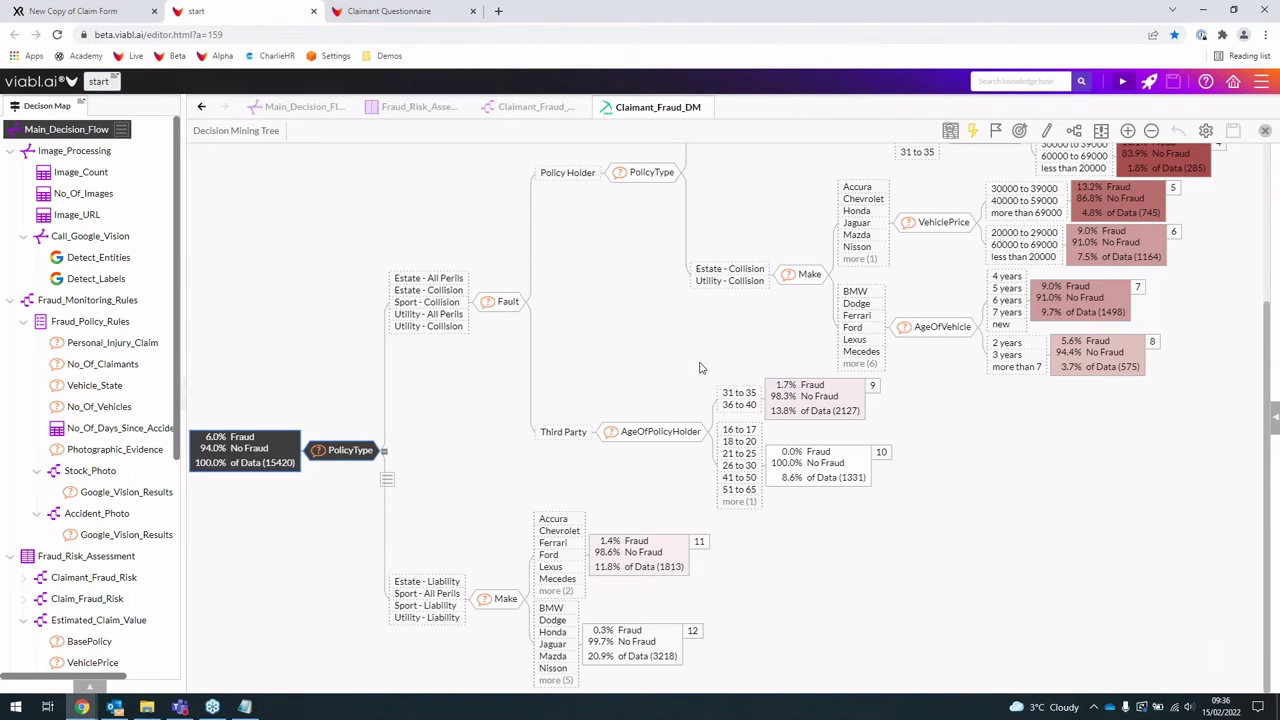
Step: Scroll around the Claimant_Fraud_DM tree to review fraud rates across its Fault, PolicyType and Make branches
scroll(700, 368, up, 1)
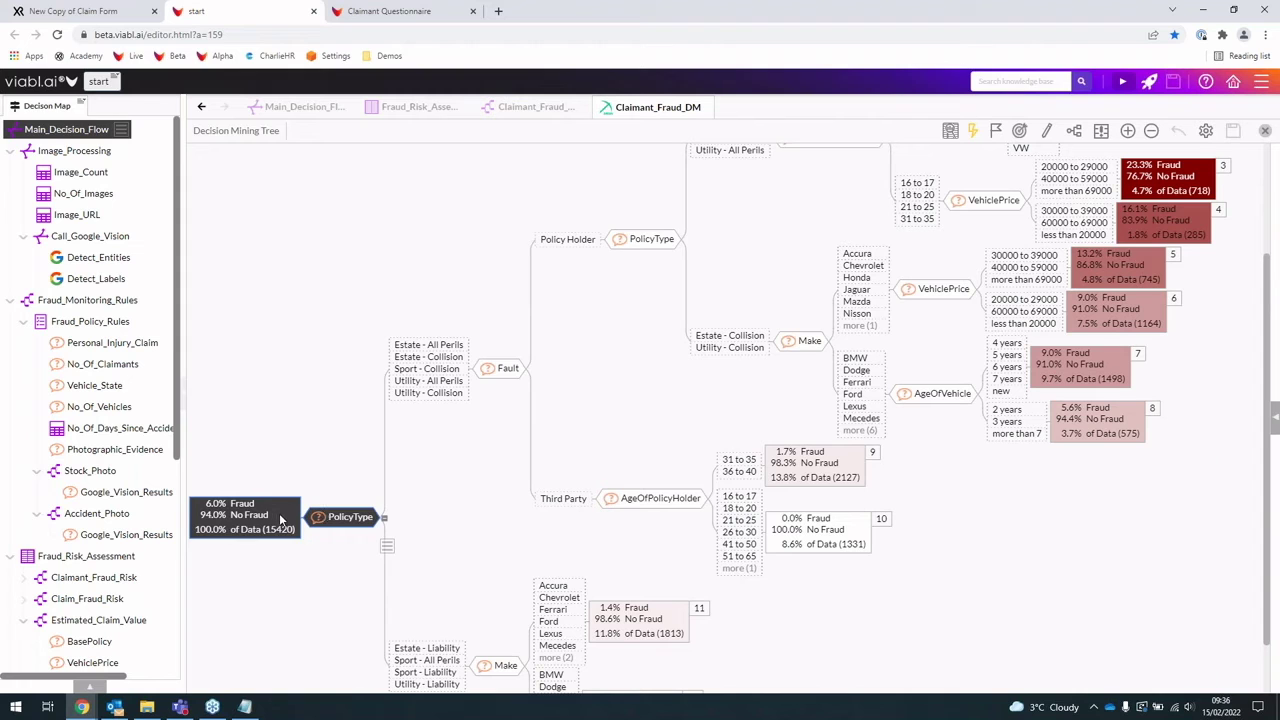
scroll(280, 520, up, 1)
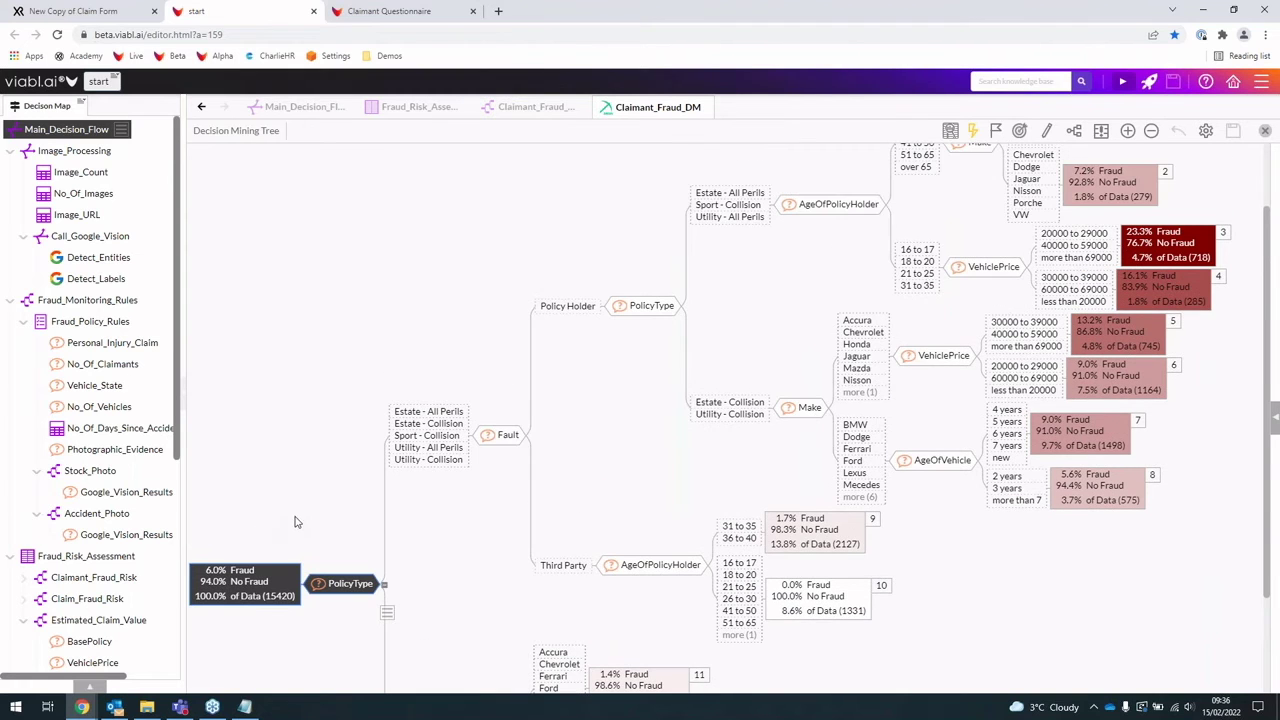
scroll(712, 522, up, 1)
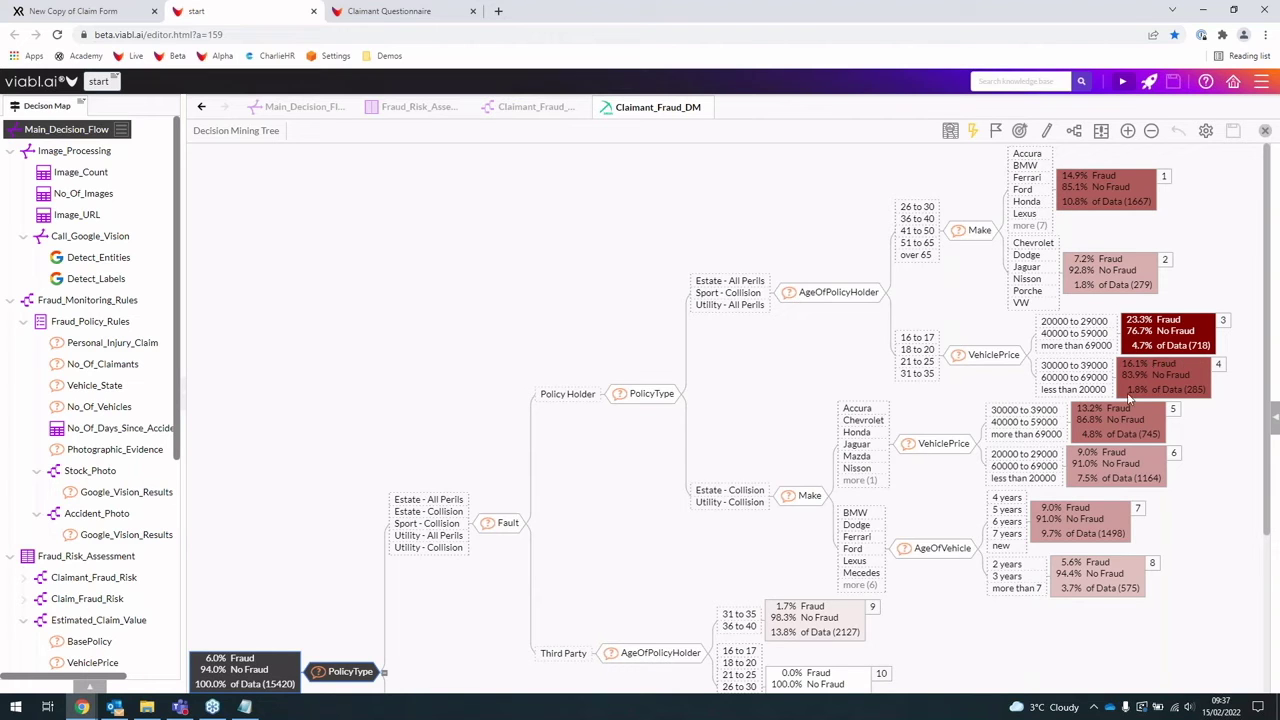
scroll(1100, 460, down, 3)
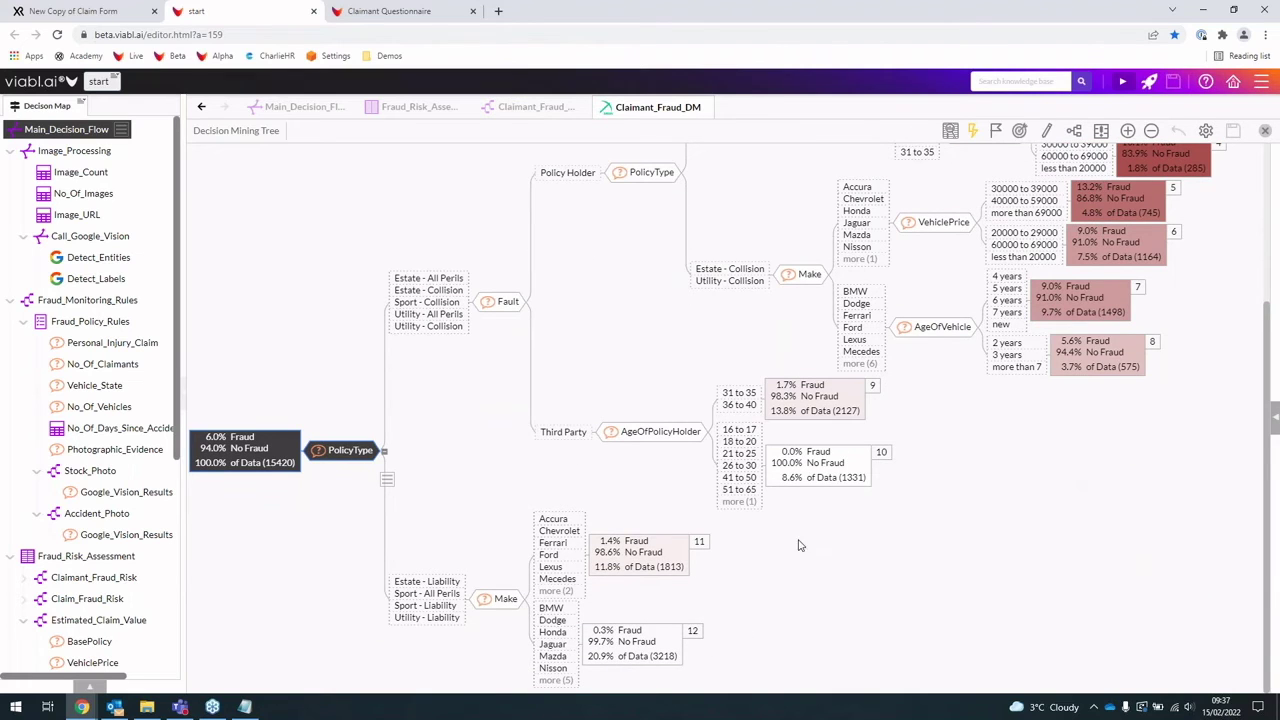
scroll(925, 521, up, 1)
scroll(925, 521, up, 3)
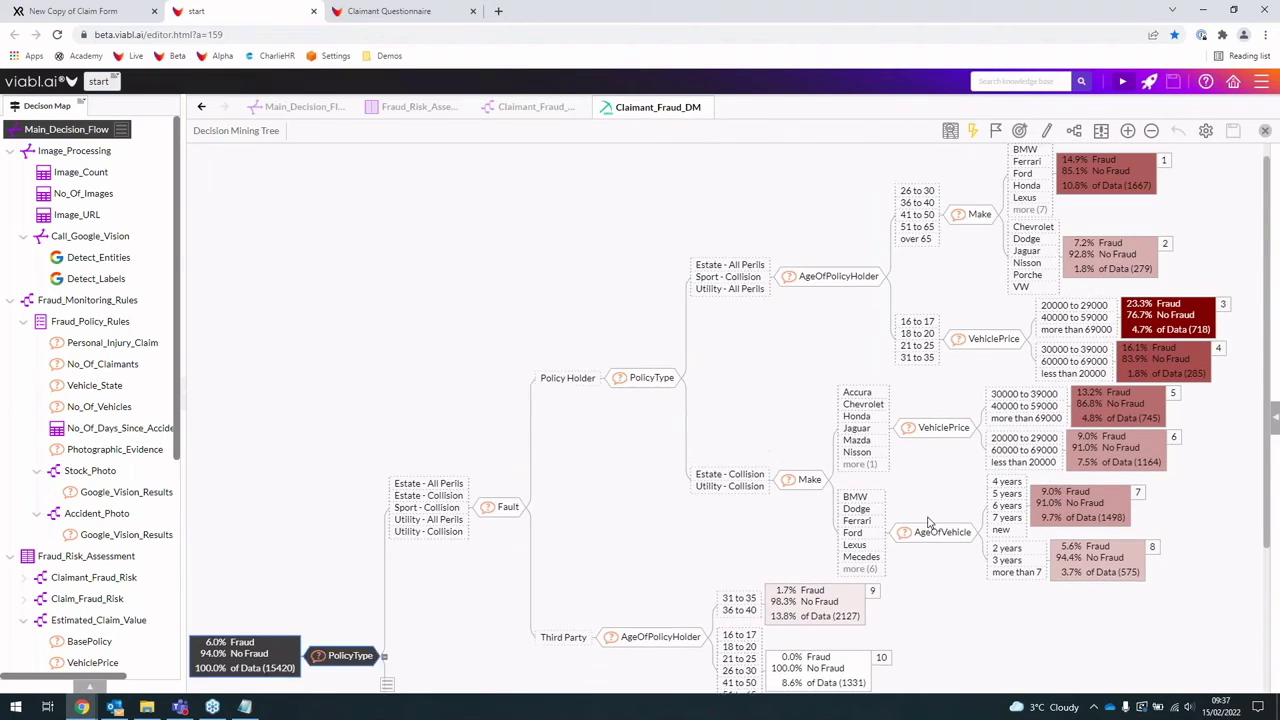
scroll(912, 521, down, 1)
scroll(912, 521, down, 2)
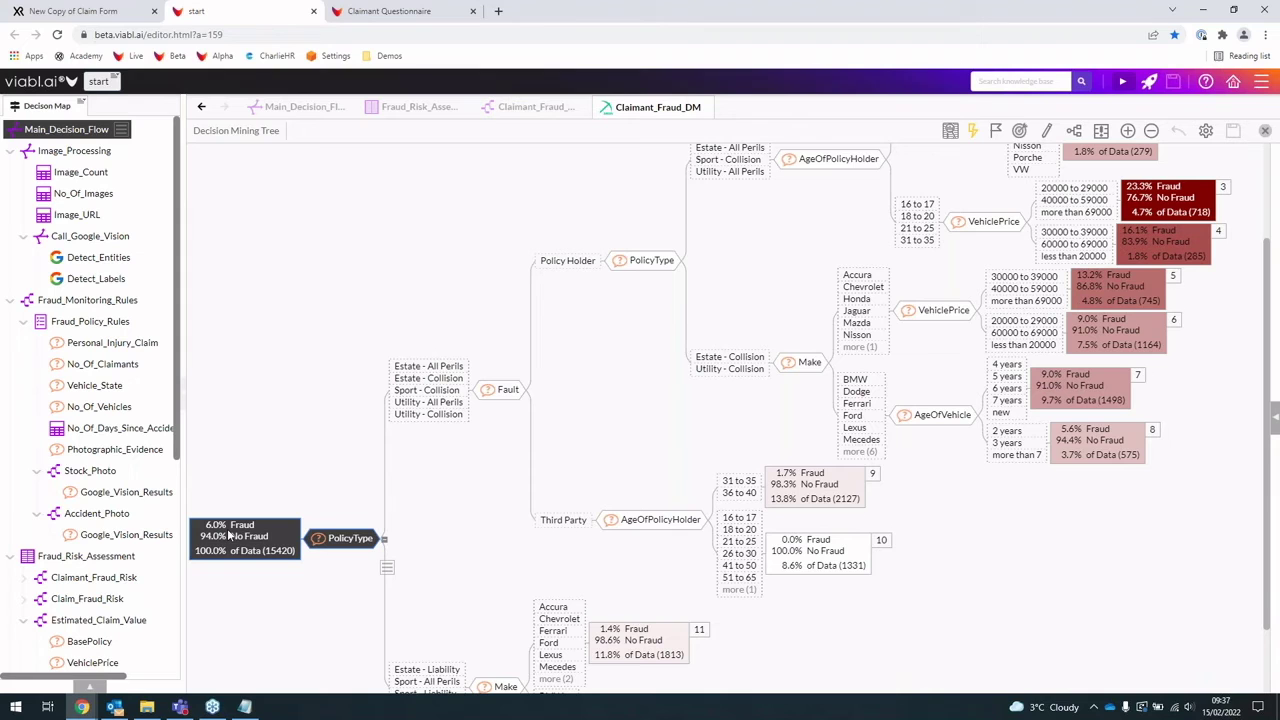
scroll(230, 537, down, 2)
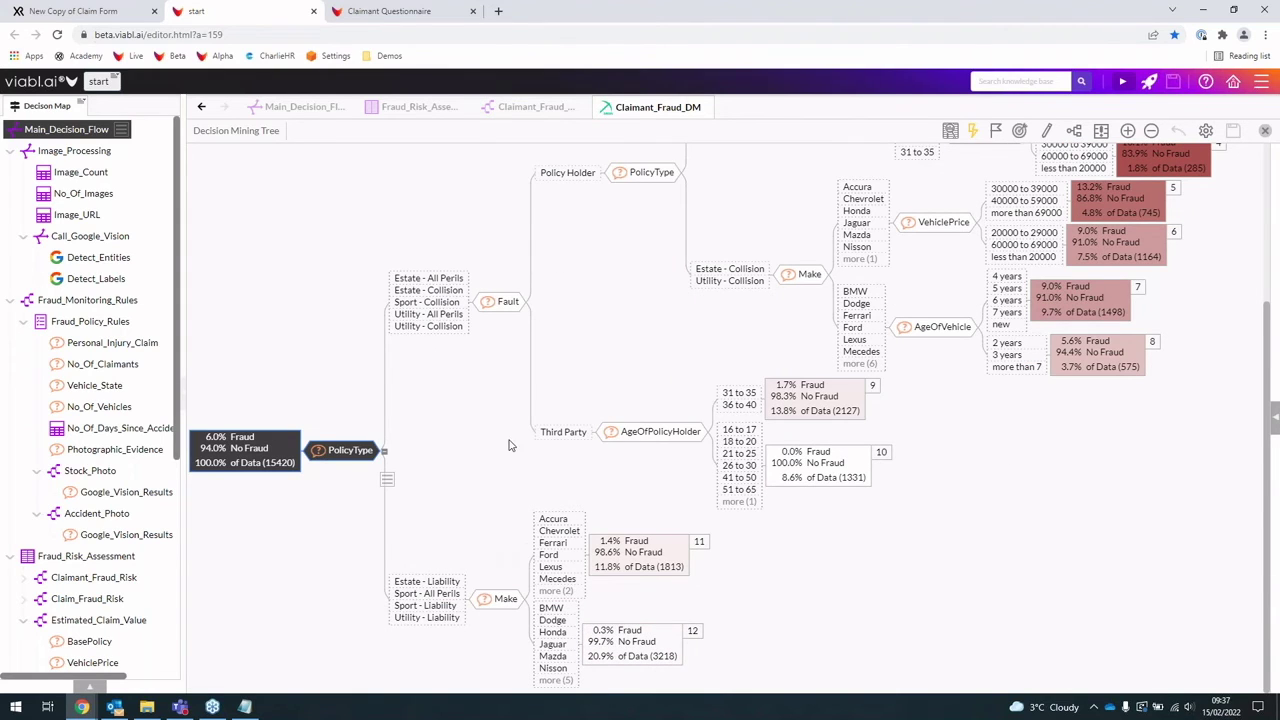
scroll(505, 445, up, 3)
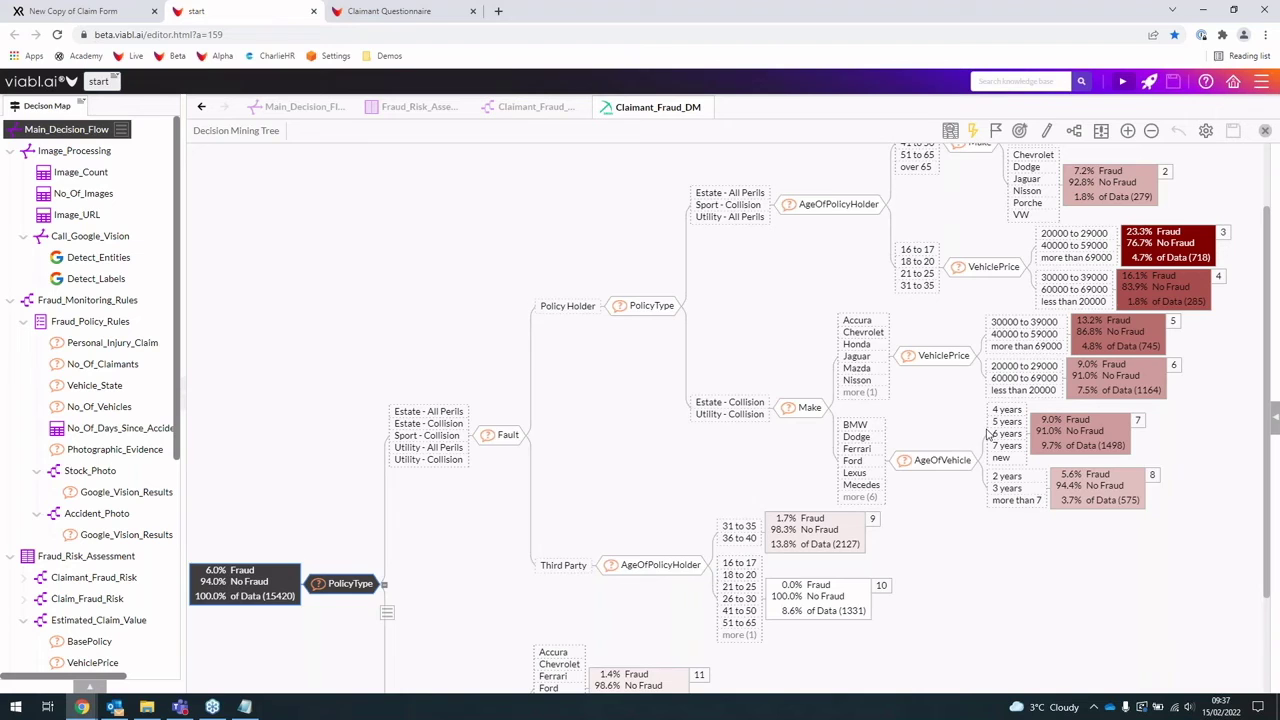
scroll(975, 445, up, 1)
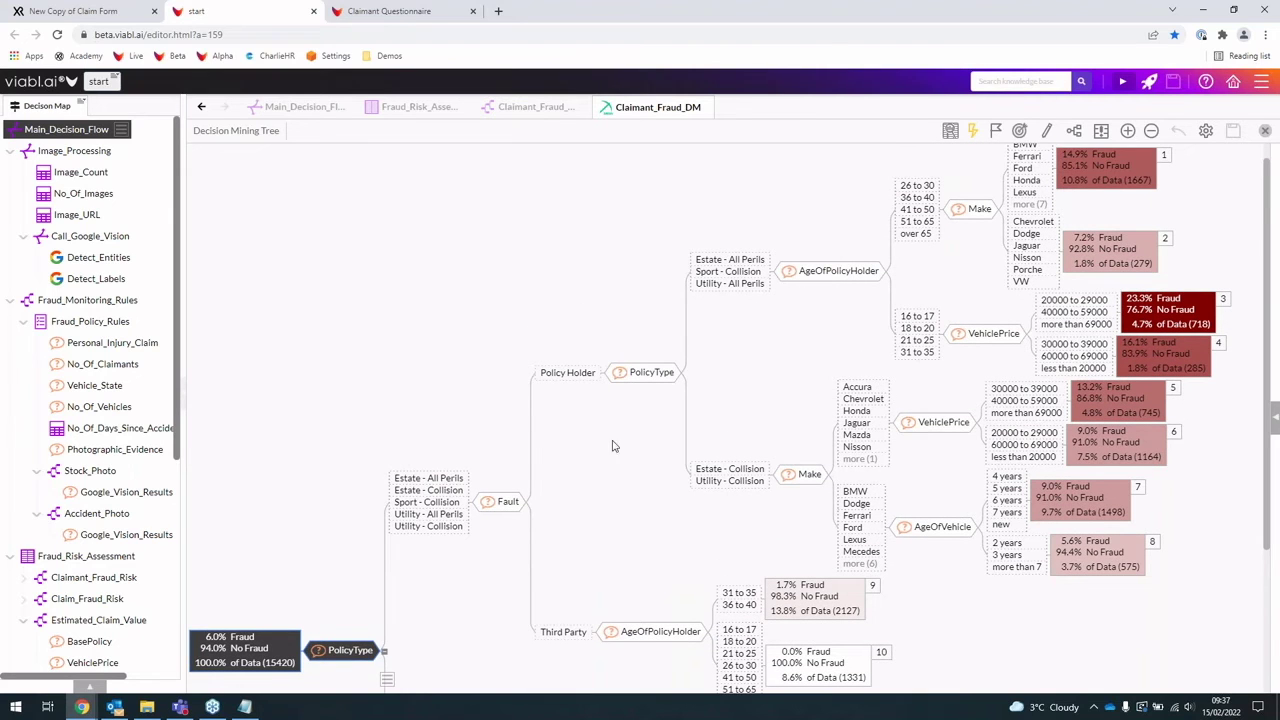
scroll(1050, 353, up, 1)
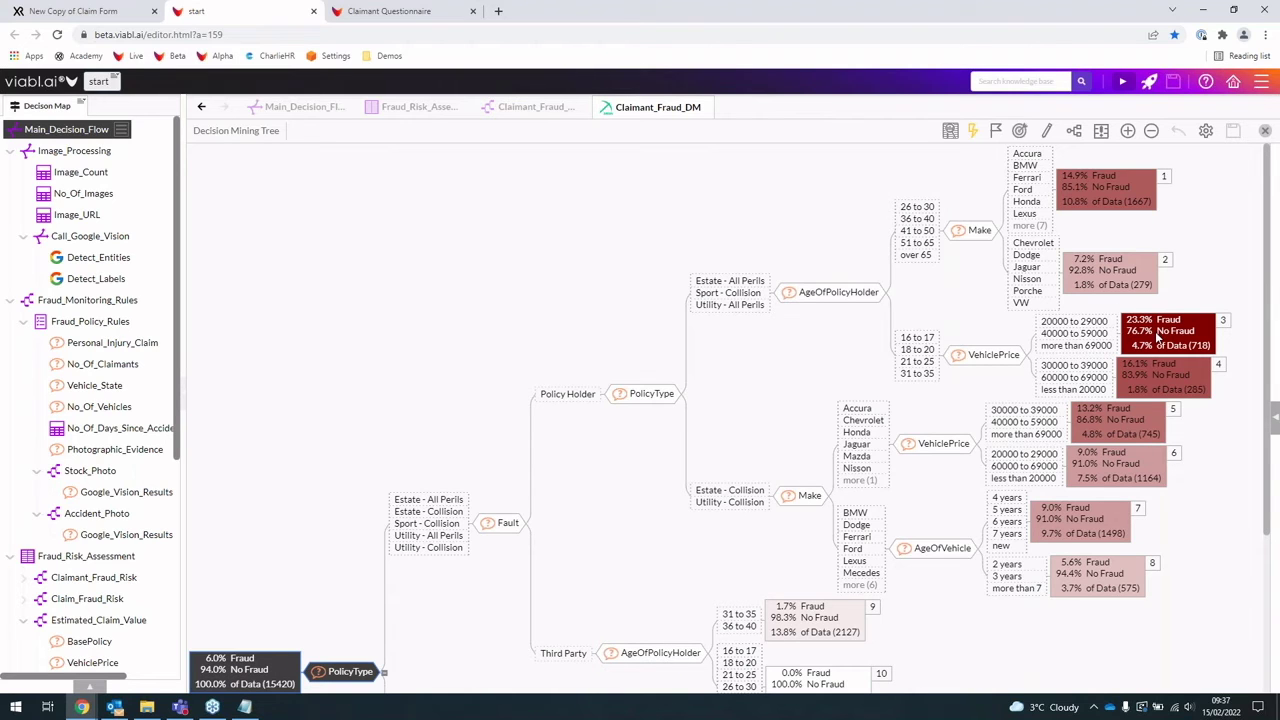
scroll(826, 563, down, 3)
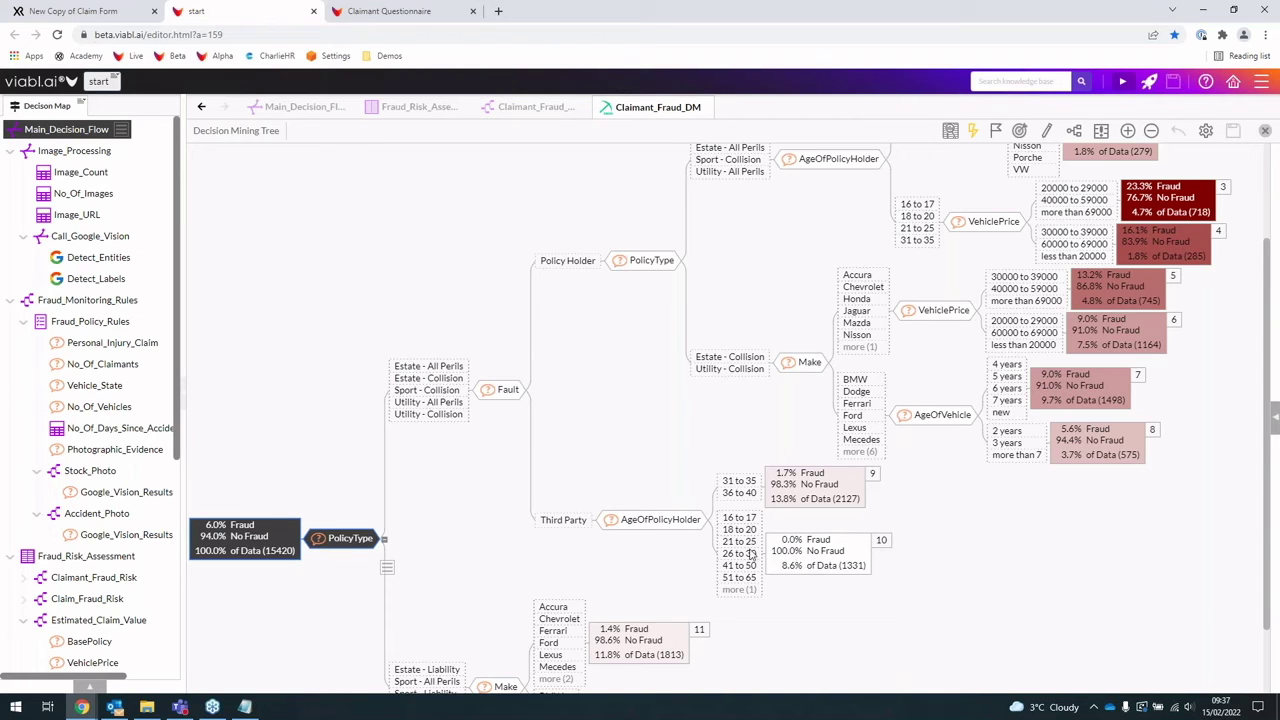
scroll(314, 596, up, 1)
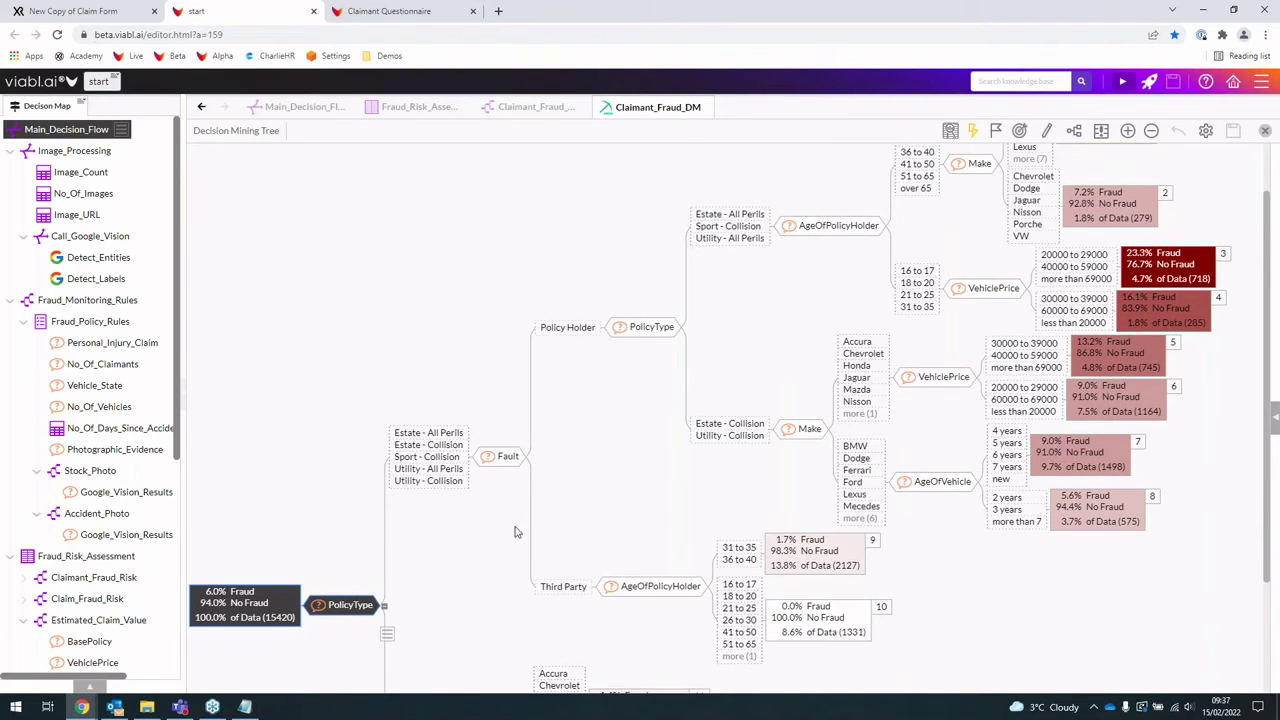
scroll(570, 475, up, 1)
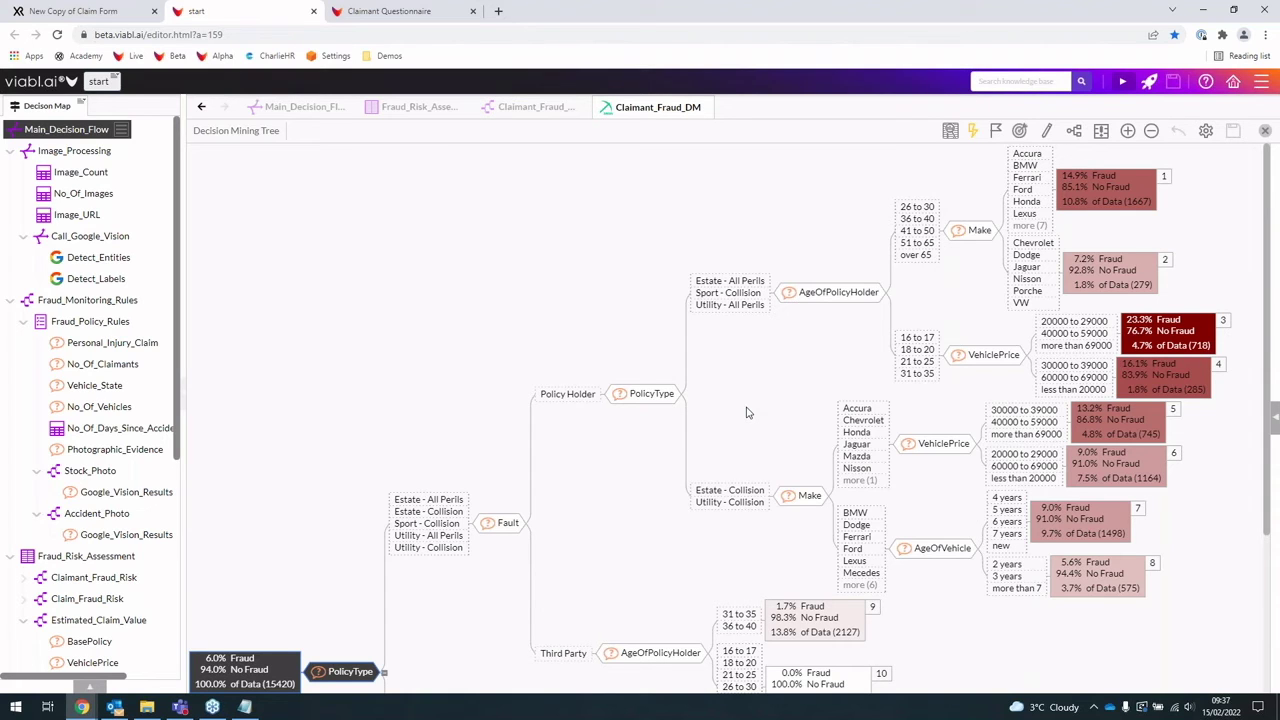
scroll(755, 416, down, 2)
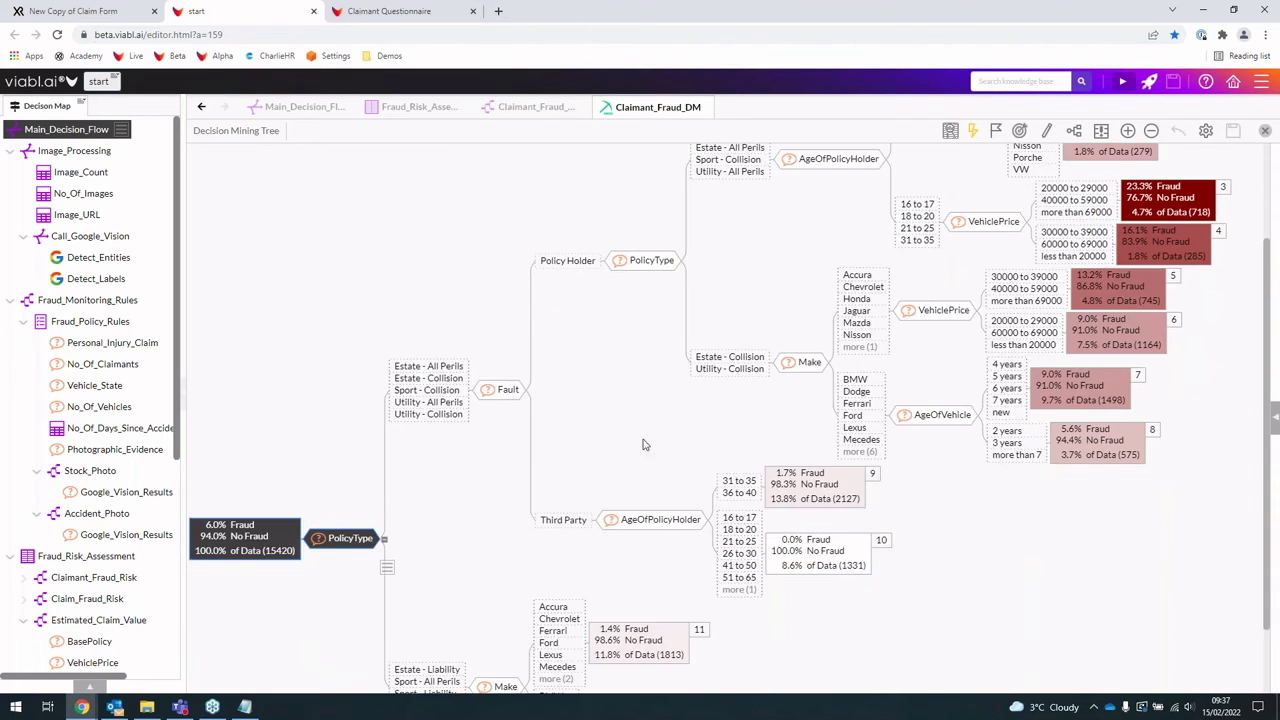
scroll(648, 445, up, 2)
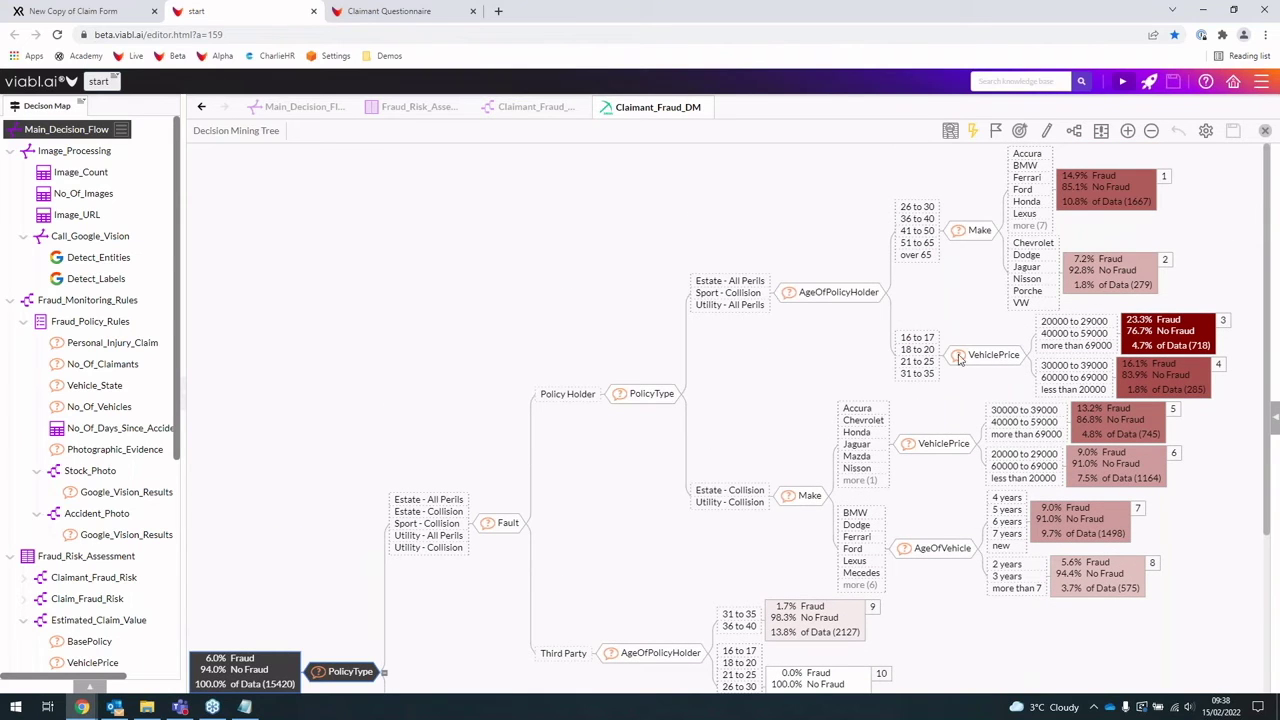
Step: Select the VehiclePrice node and review the numbered leaves beneath it, including leaf 3 at 23.3%
click(992, 355)
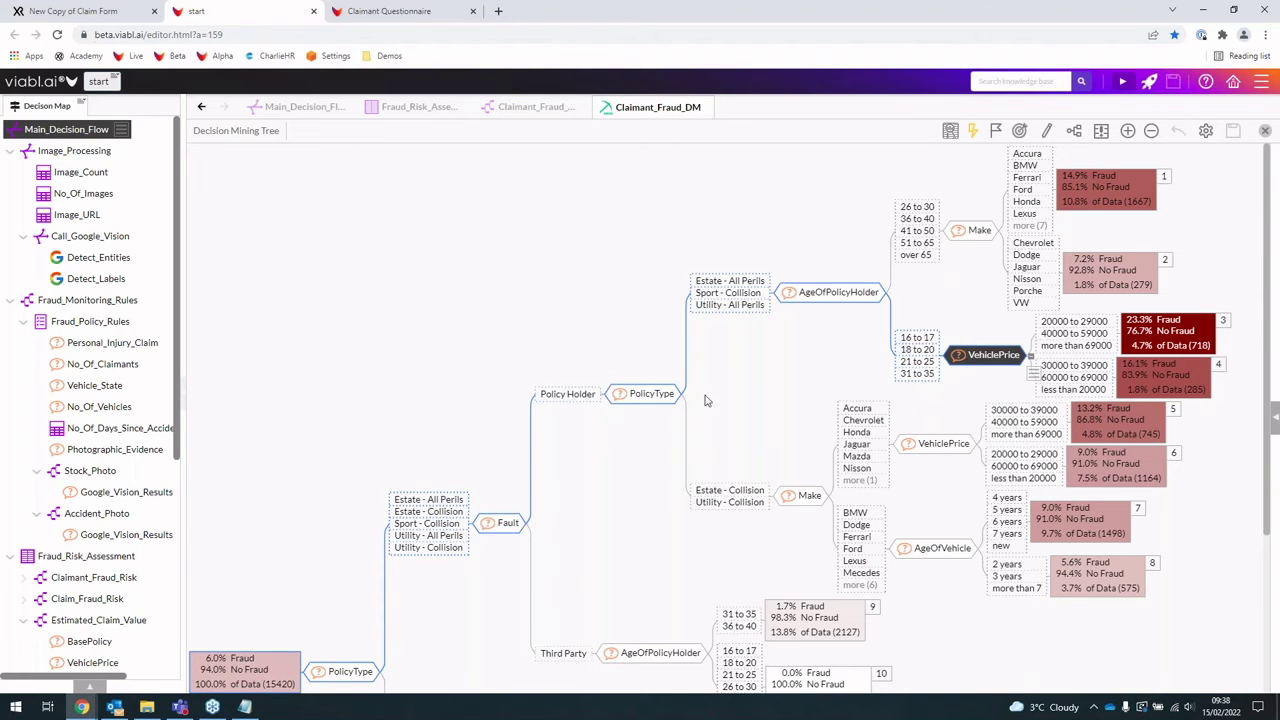
scroll(816, 513, down, 3)
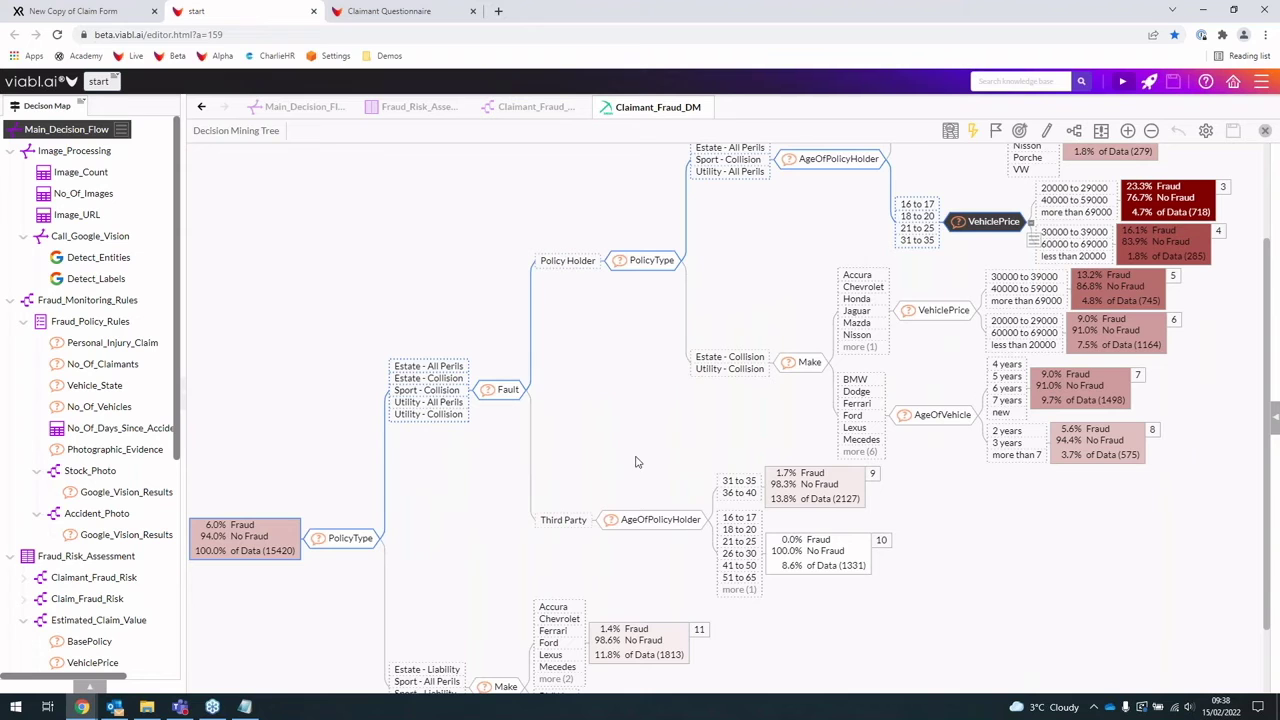
scroll(630, 500, down, 2)
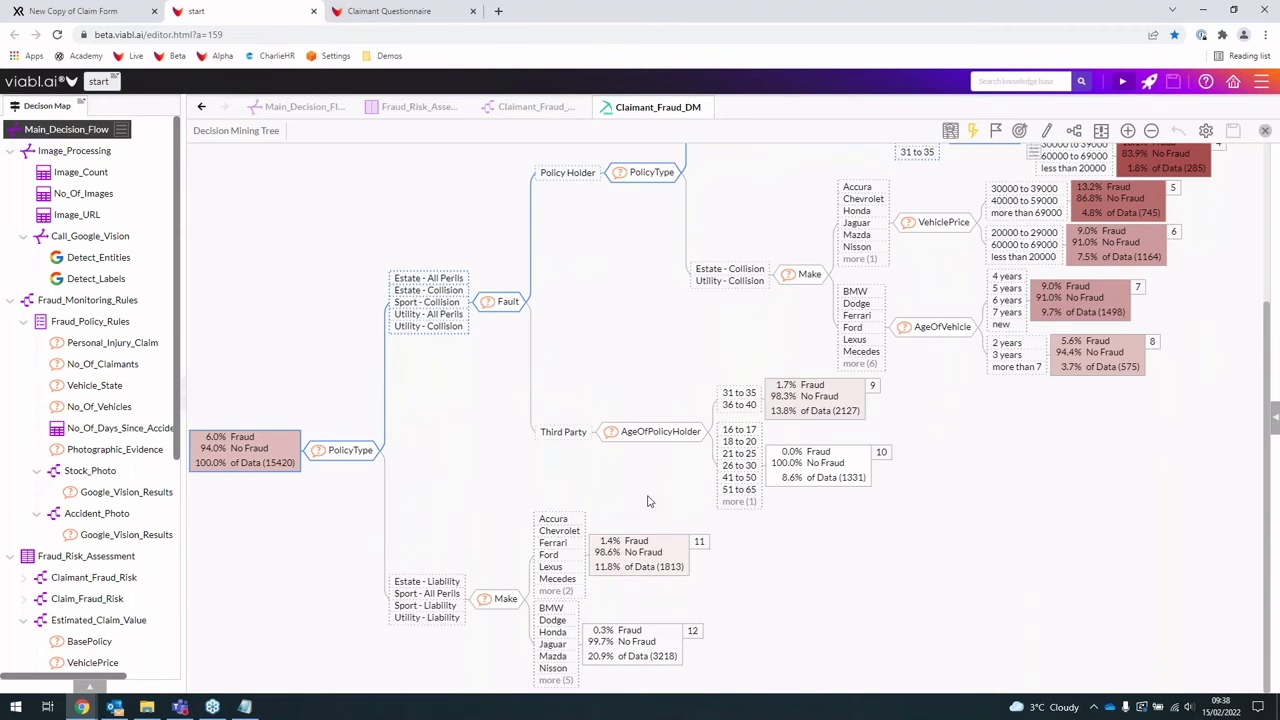
scroll(660, 503, up, 4)
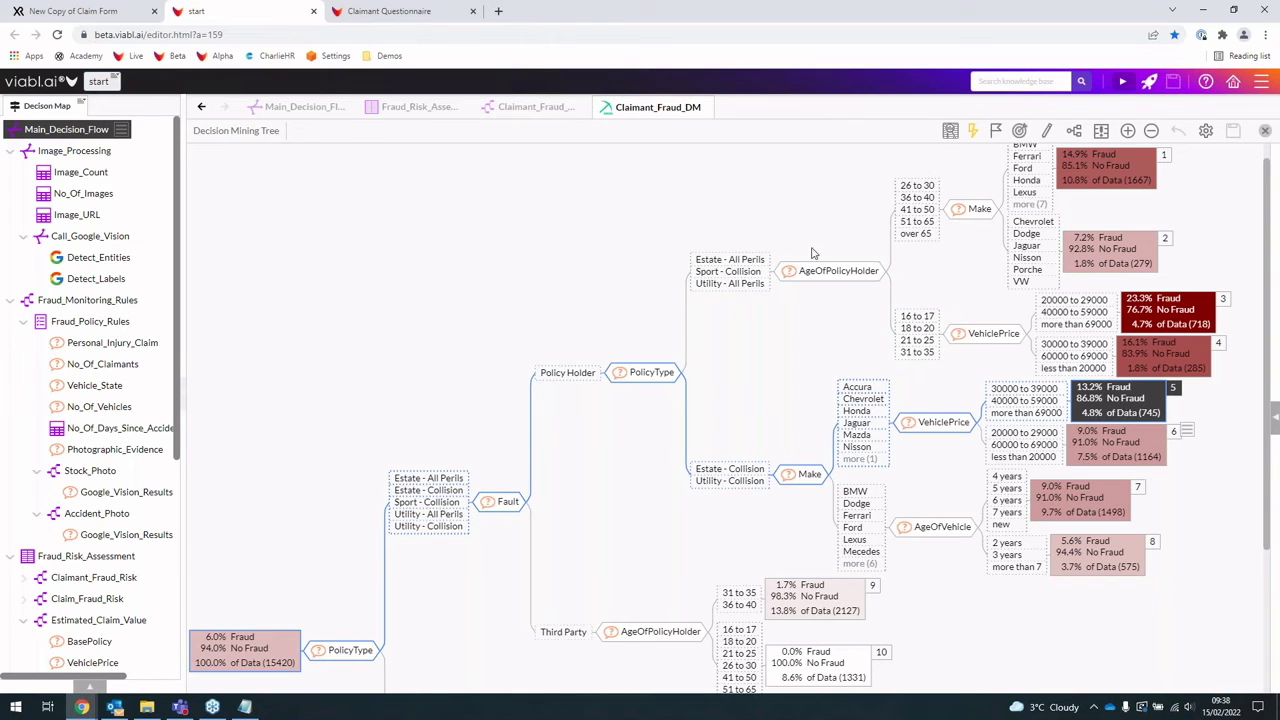
Step: Close the mining tree, check the Low and Medium risk branches, then open the Claim_Fraud_Risk tree
click(707, 107)
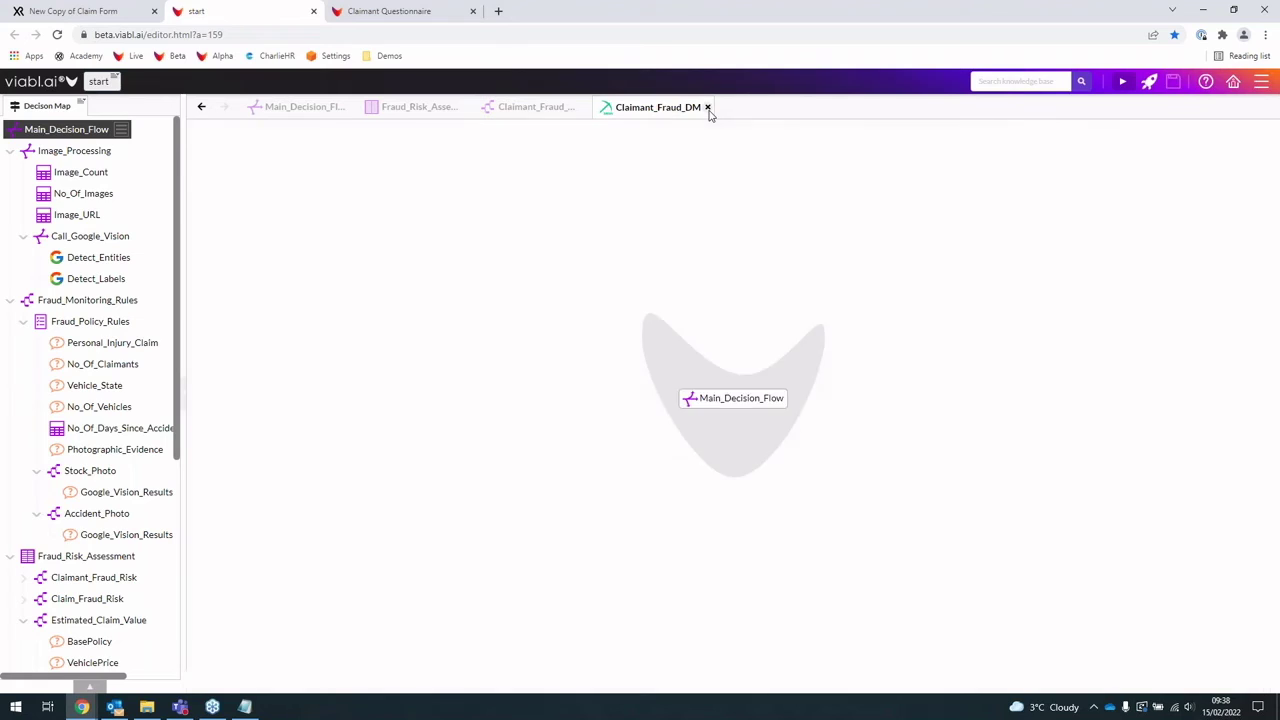
click(501, 155)
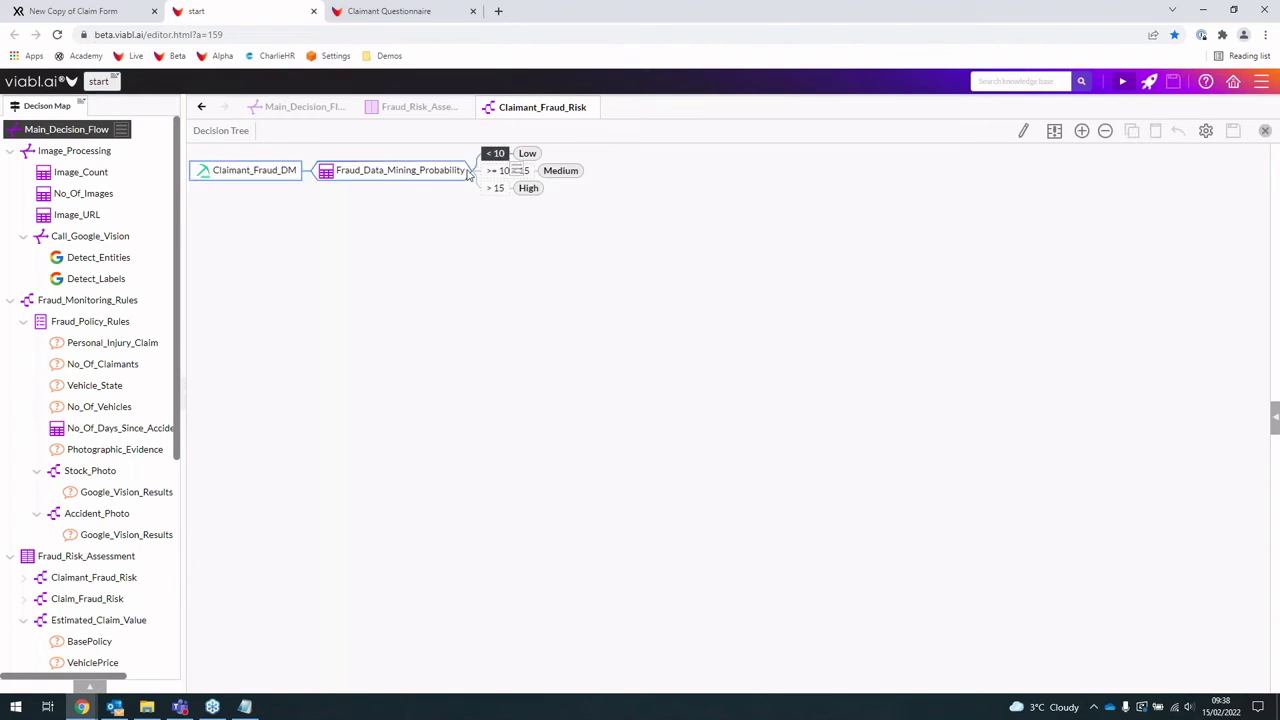
click(491, 172)
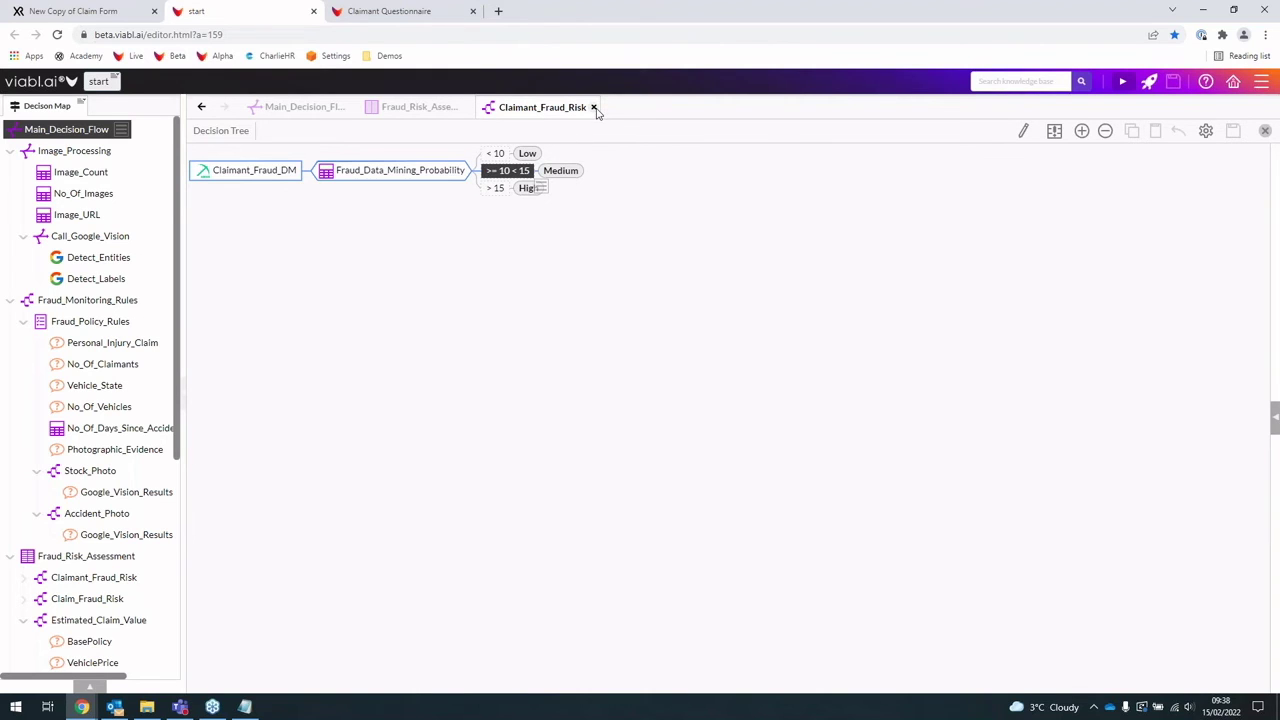
click(594, 108)
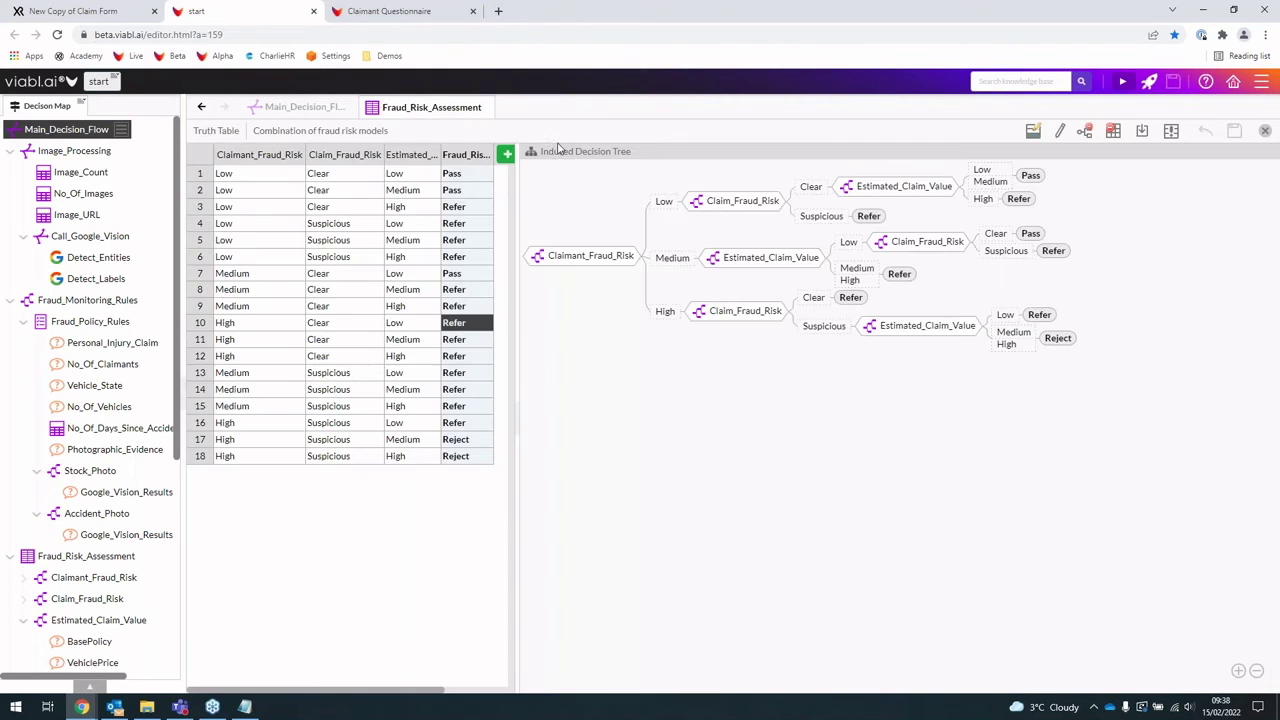
double_click(333, 160)
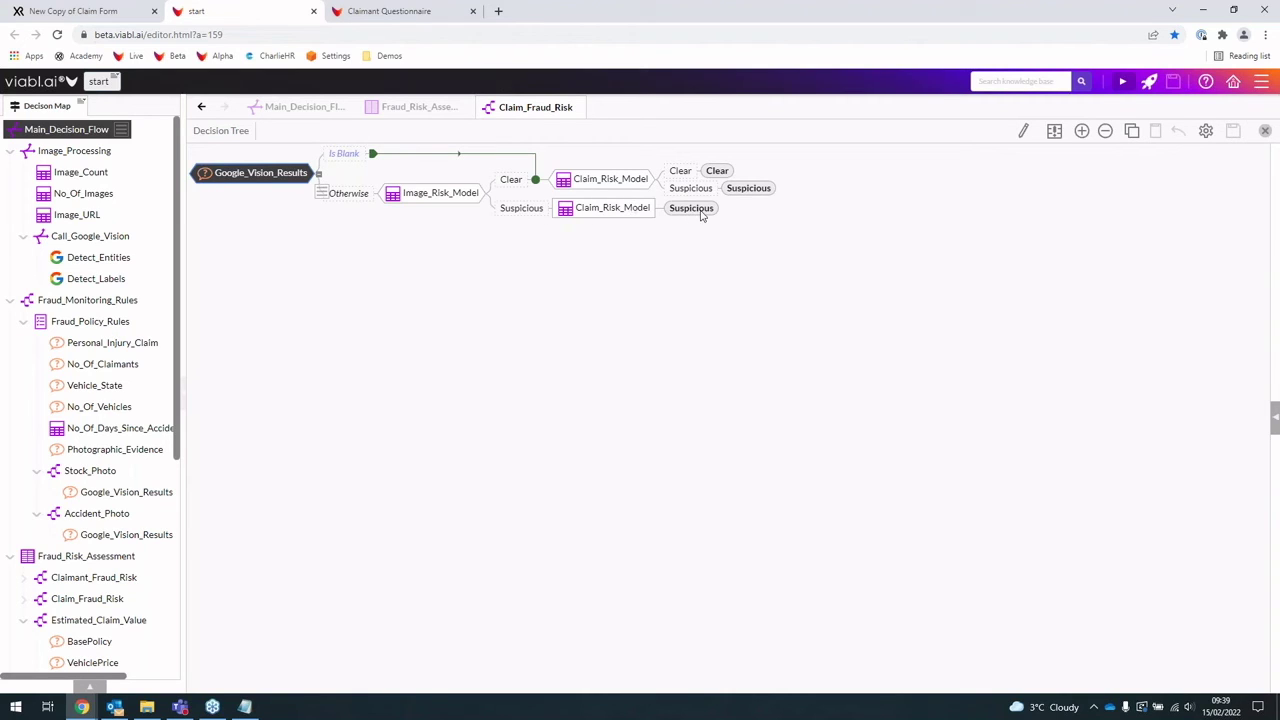
Step: Close Claim_Fraud_Risk, review the Estimated_Claim_Value tree, then close it and the Fraud_Risk_Assessment table
mouse_move(580, 109)
click(580, 107)
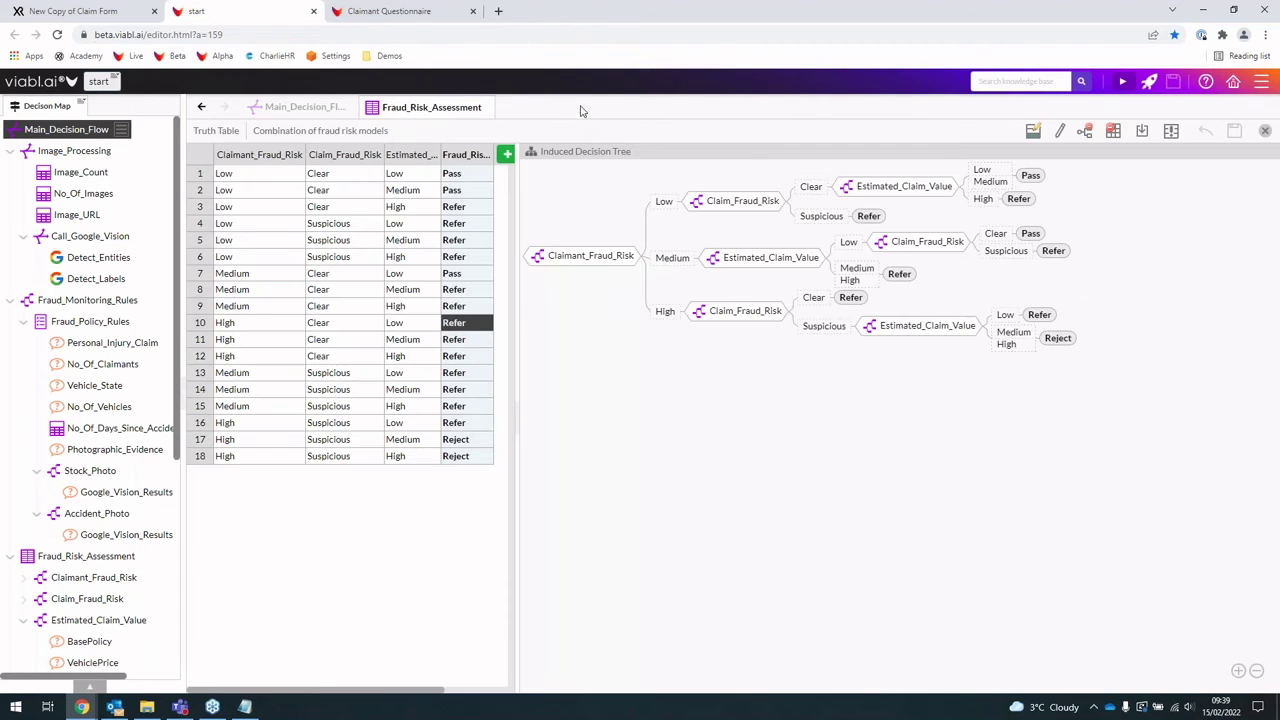
click(419, 160)
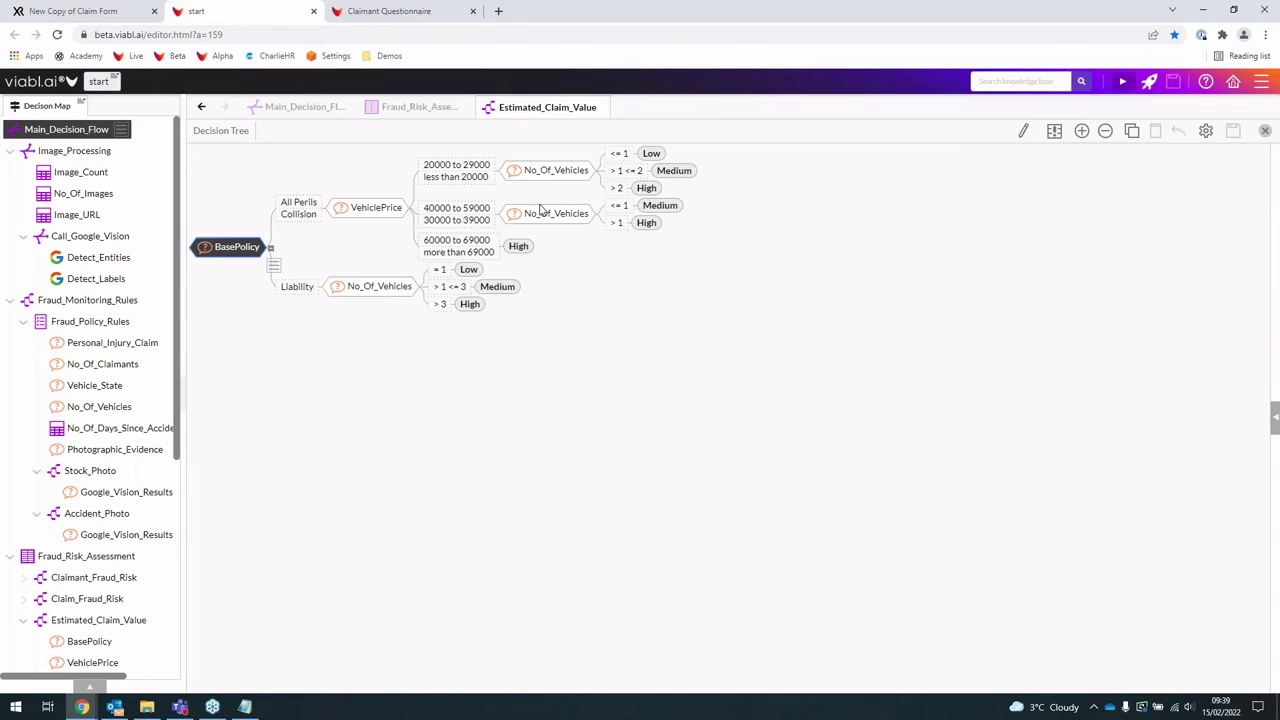
mouse_move(600, 110)
click(604, 109)
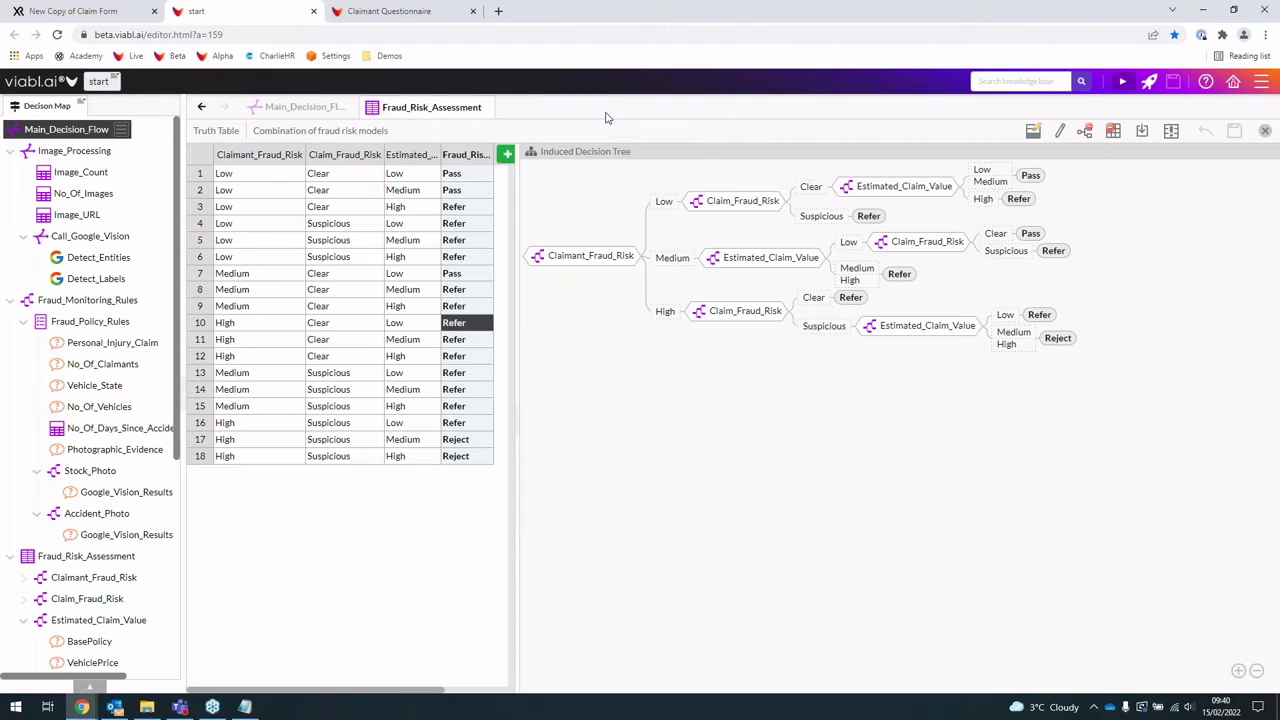
mouse_move(490, 111)
click(489, 108)
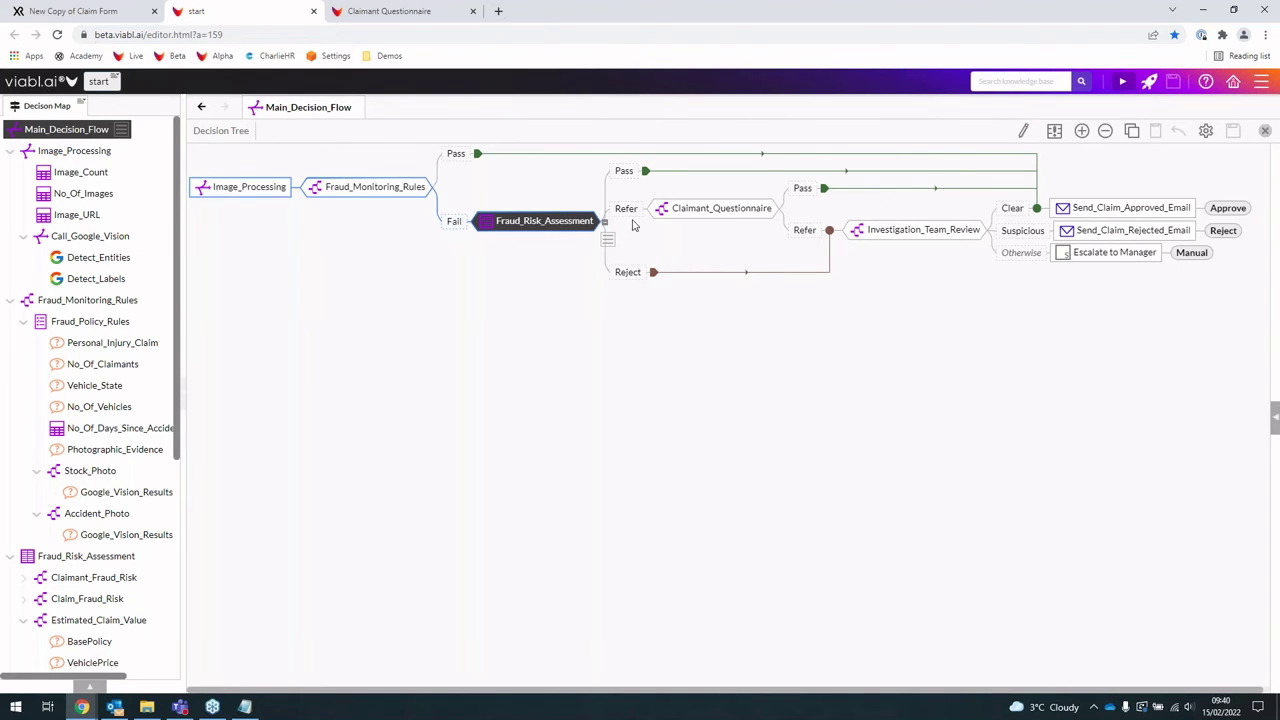
Step: Inspect the Claimant_Questionnaire sub-flow's email-link and suspend-workflow steps, then switch to Outlook
click(628, 210)
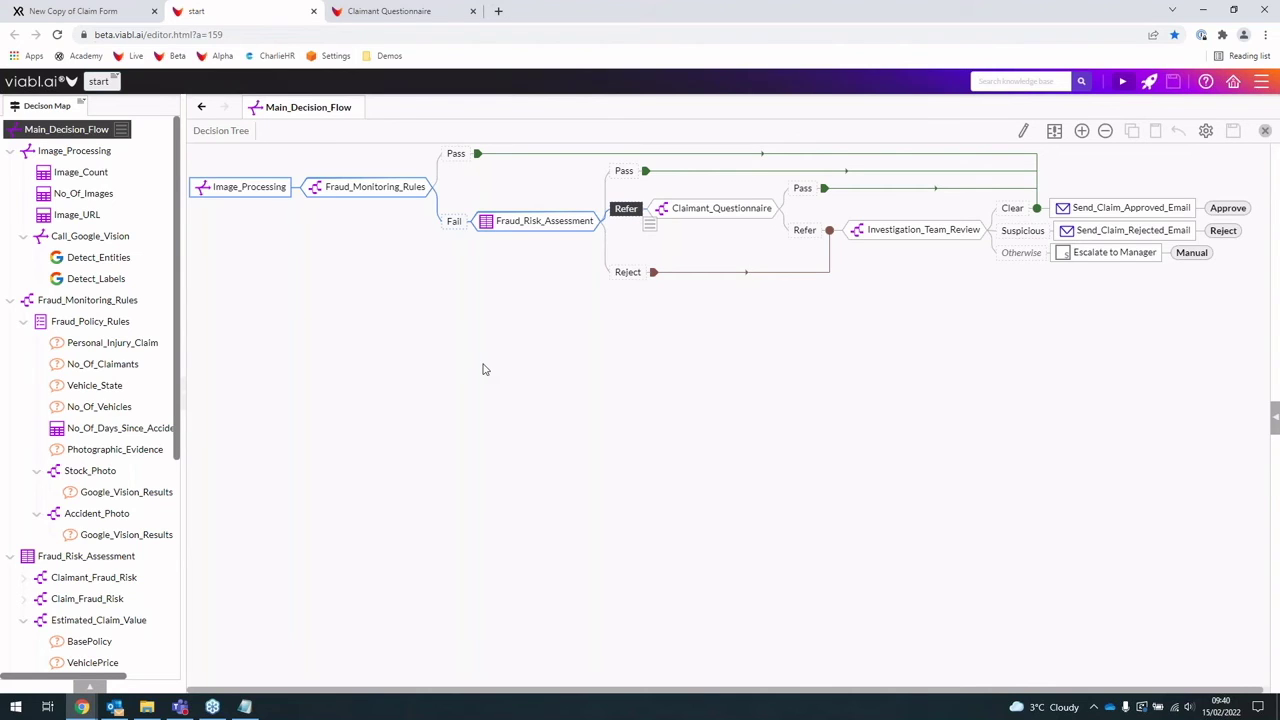
click(723, 213)
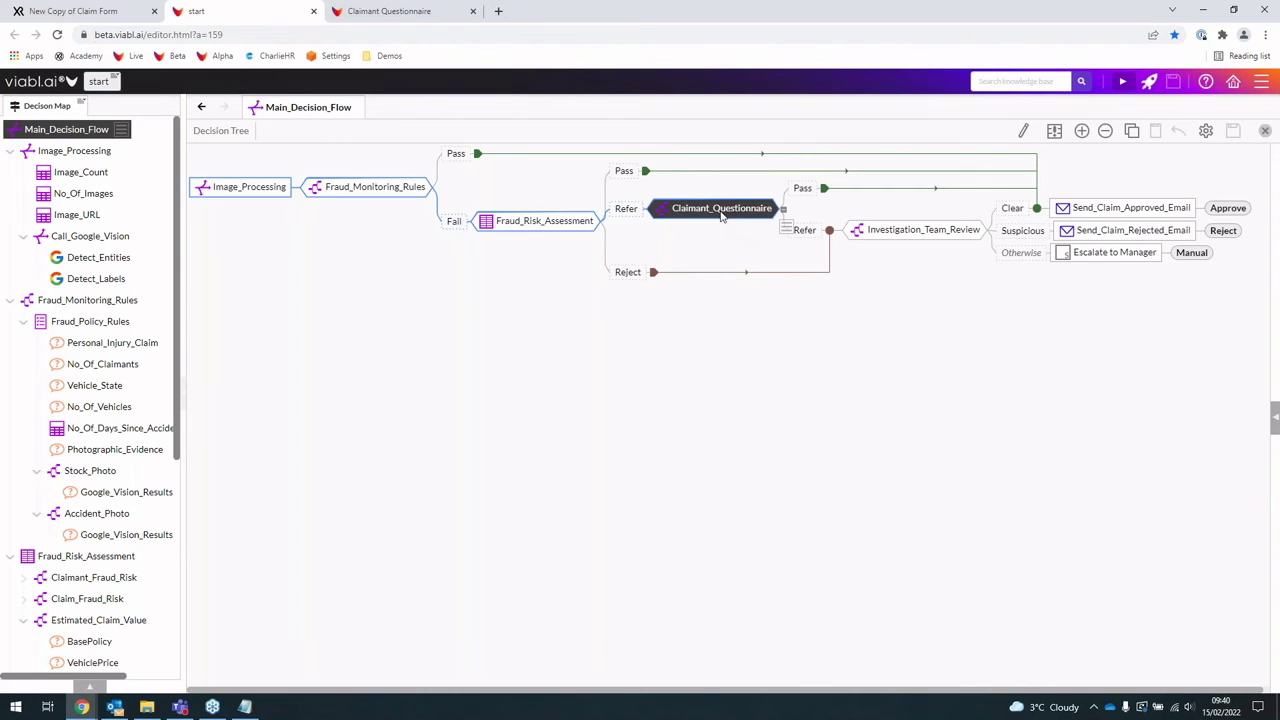
double_click(722, 213)
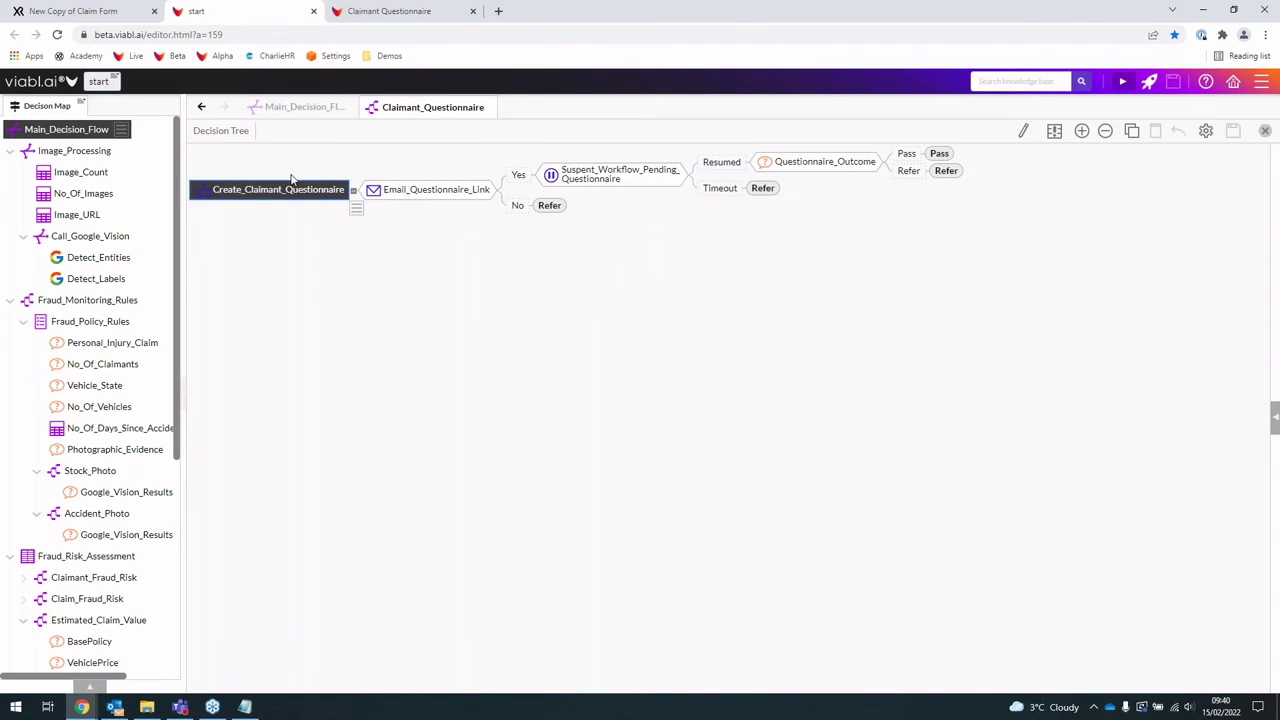
click(402, 188)
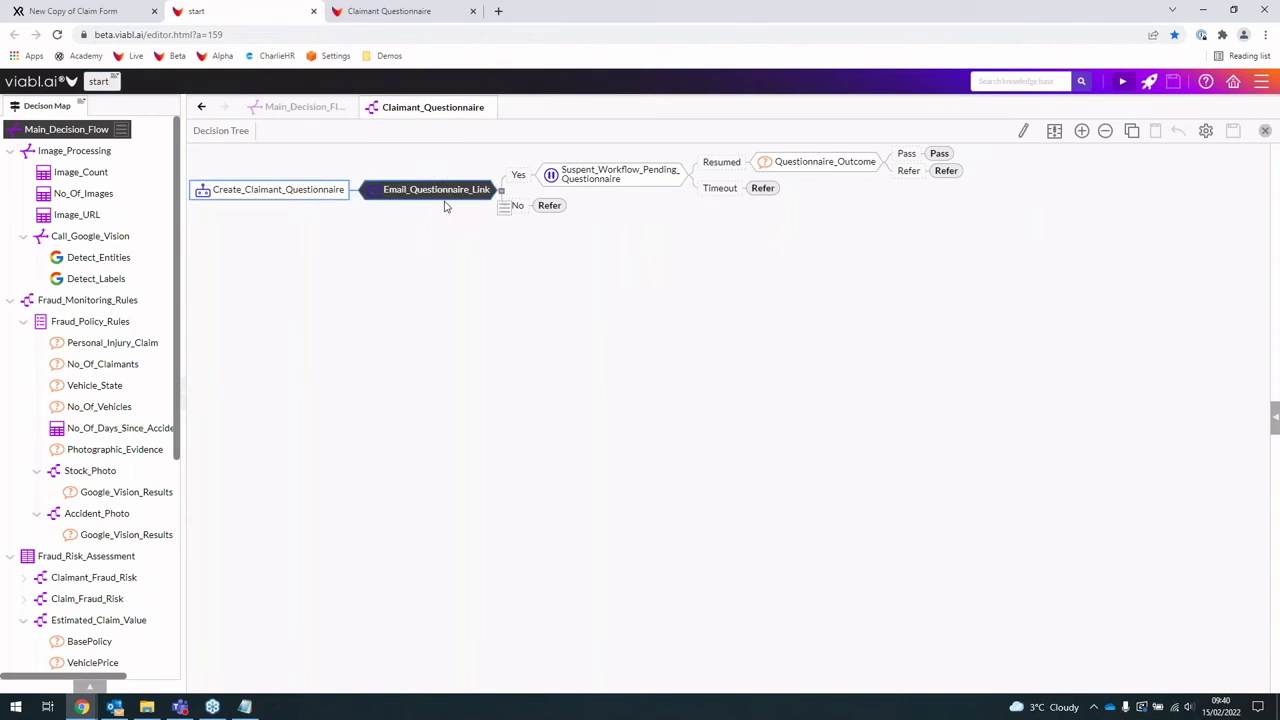
click(589, 171)
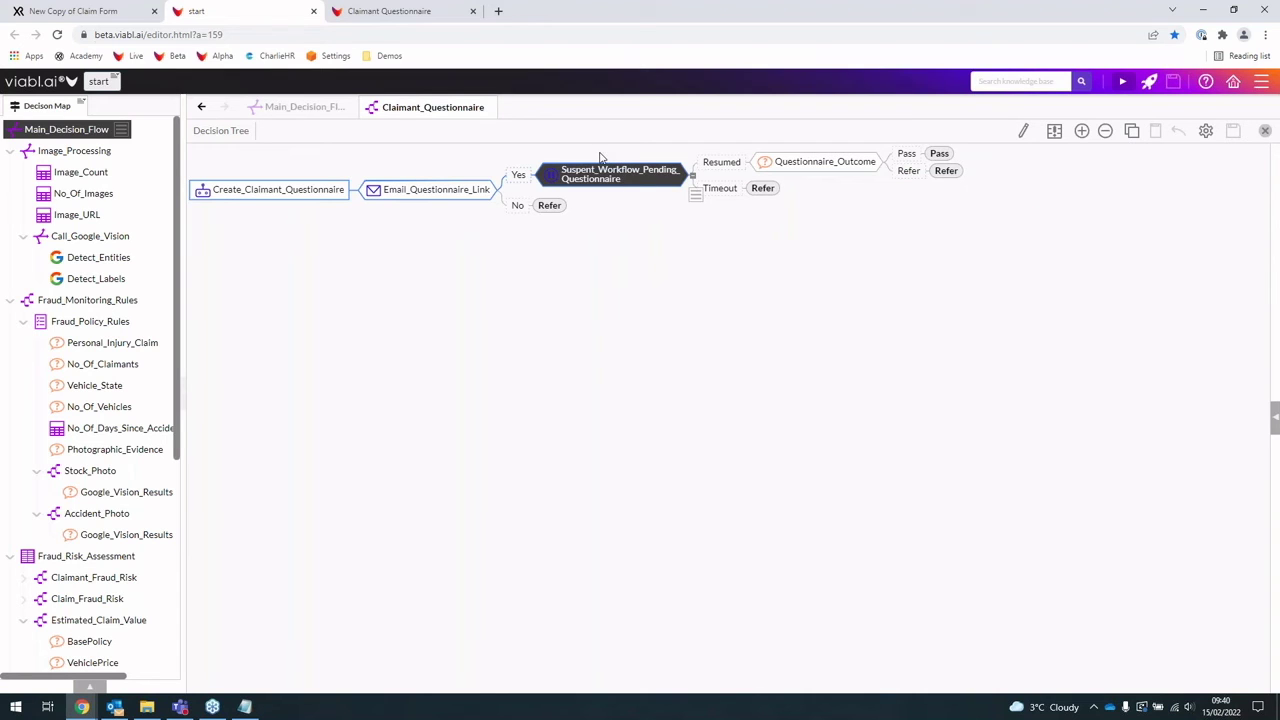
click(115, 707)
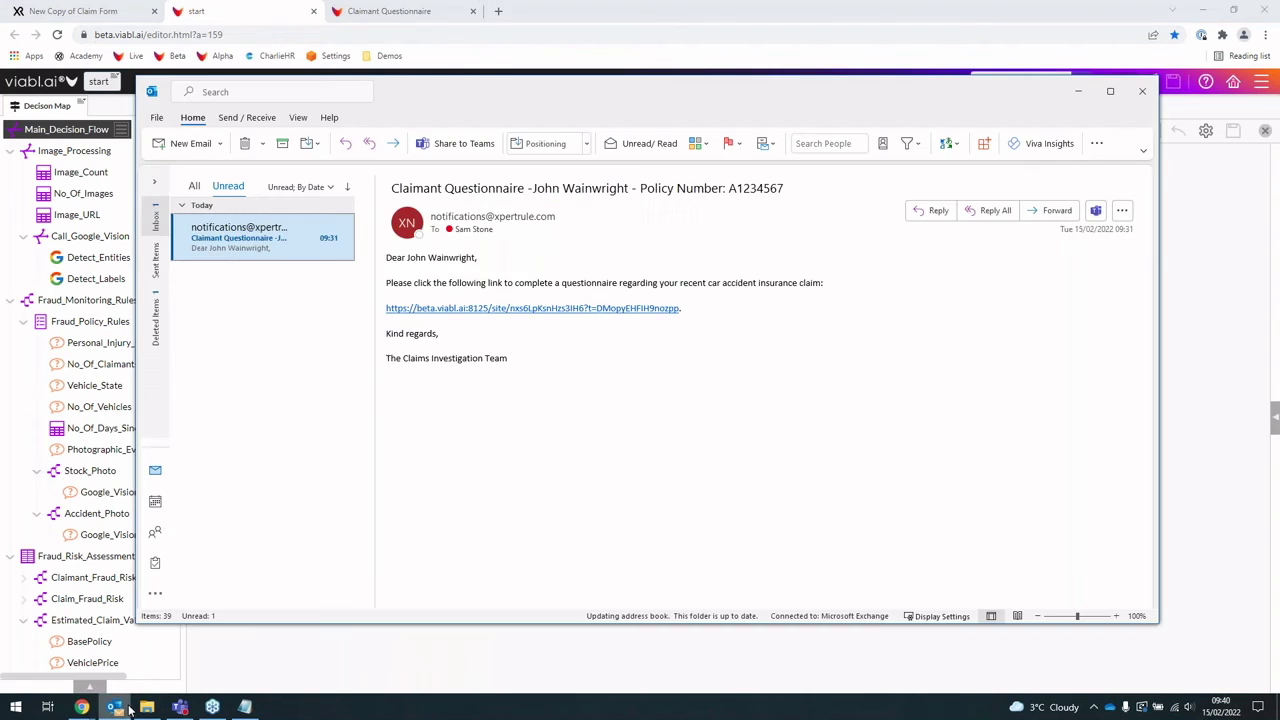
Step: Open the questionnaire link from the email in a new Chrome tab
ctrl+click(593, 309)
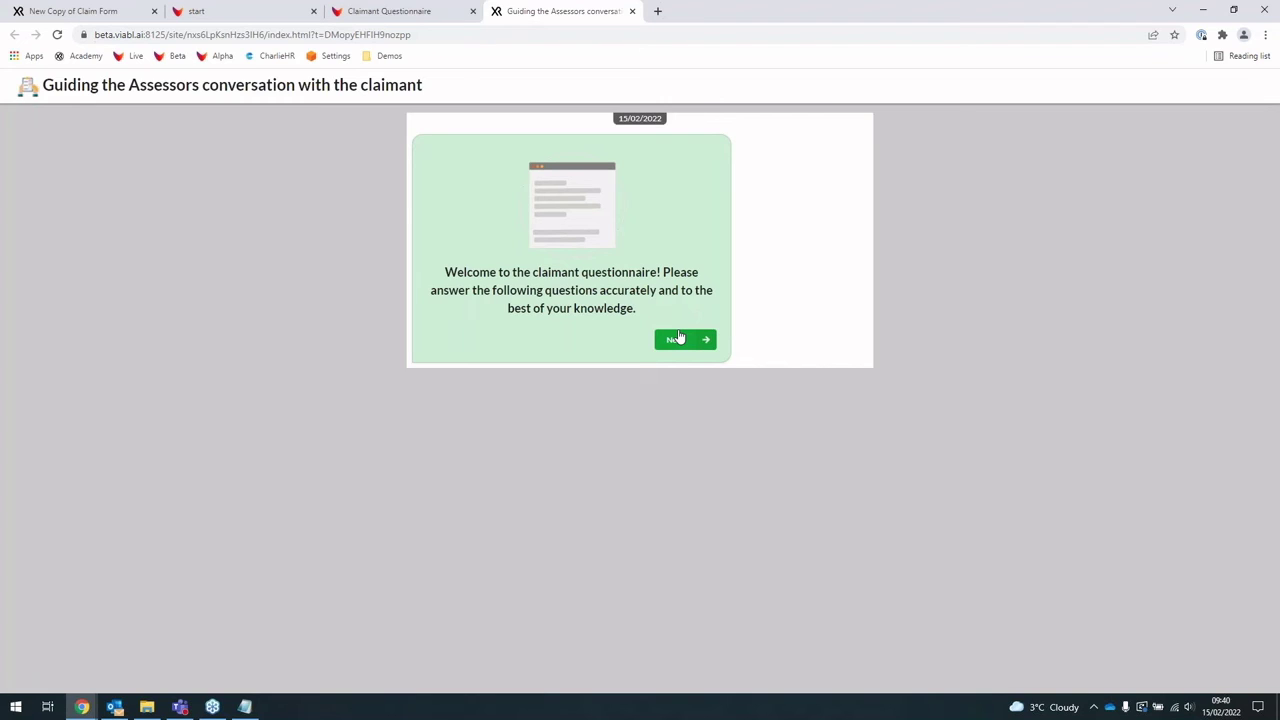
Step: Start the questionnaire and answer Yes to medical treatment and to attending a hospital or clinic
click(678, 338)
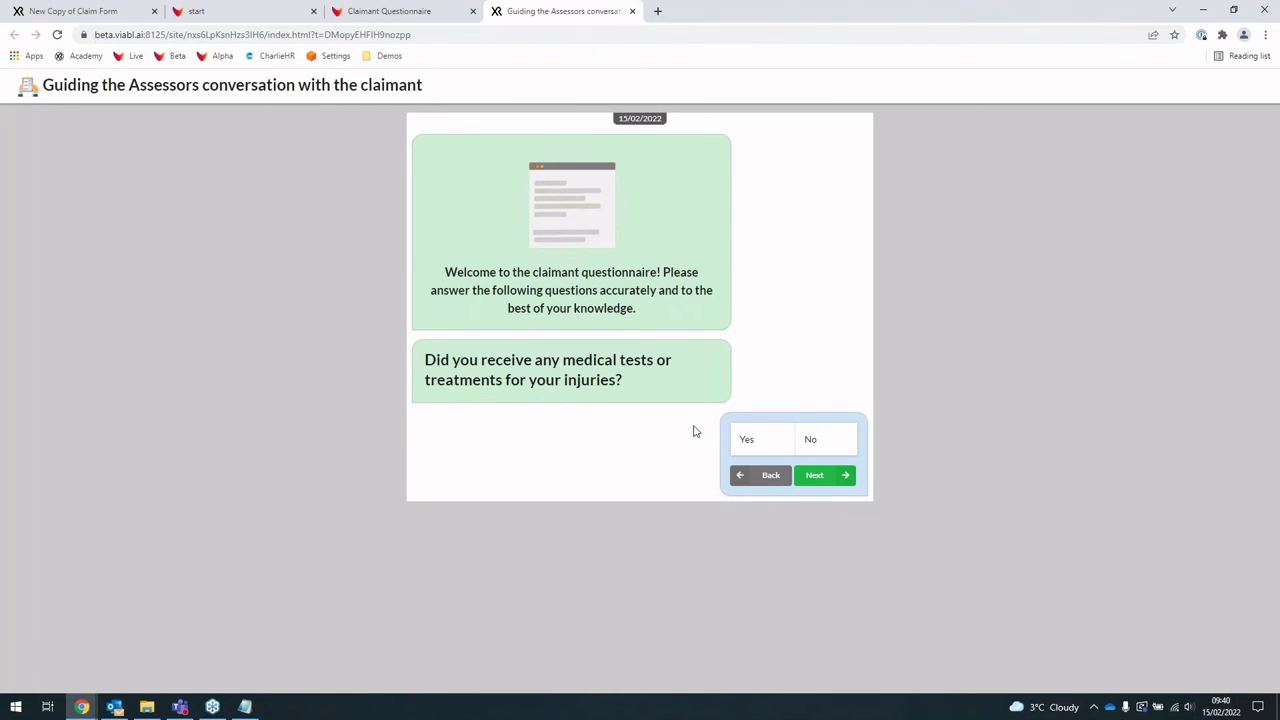
click(757, 440)
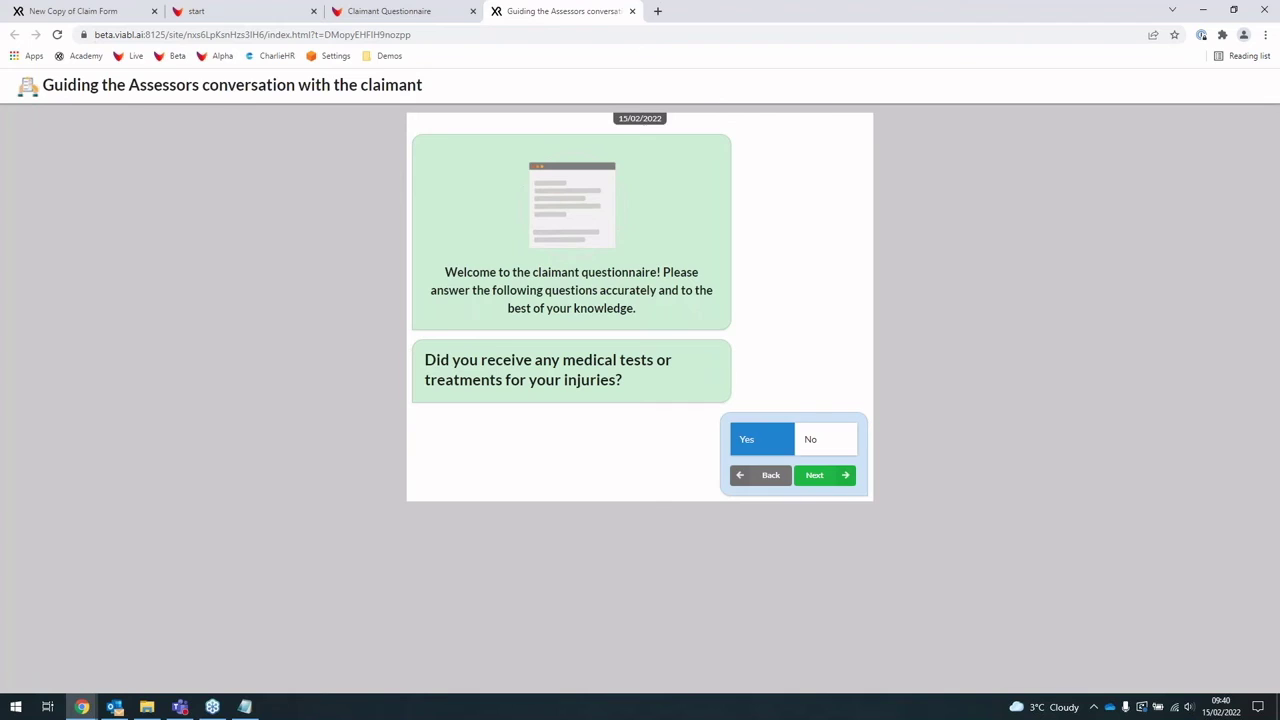
click(841, 476)
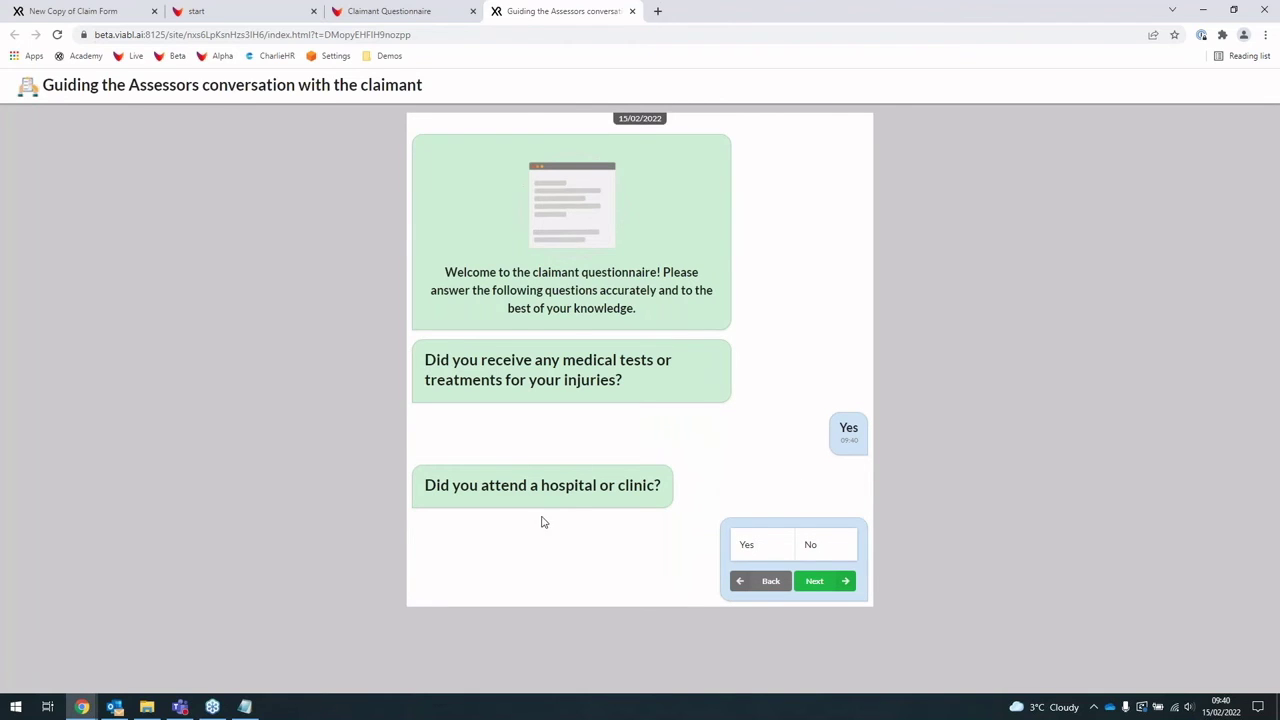
click(770, 545)
click(845, 580)
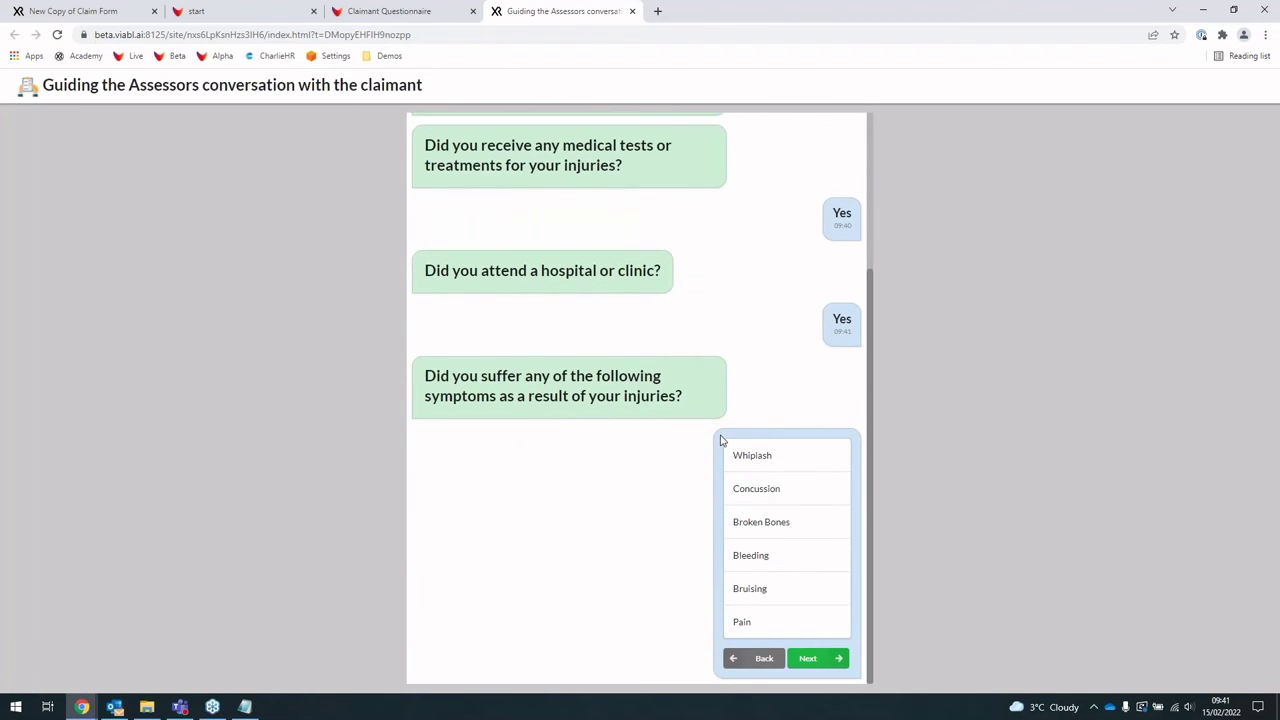
Step: Report Whiplash, Concussion and Broken Bones as the symptoms
click(797, 464)
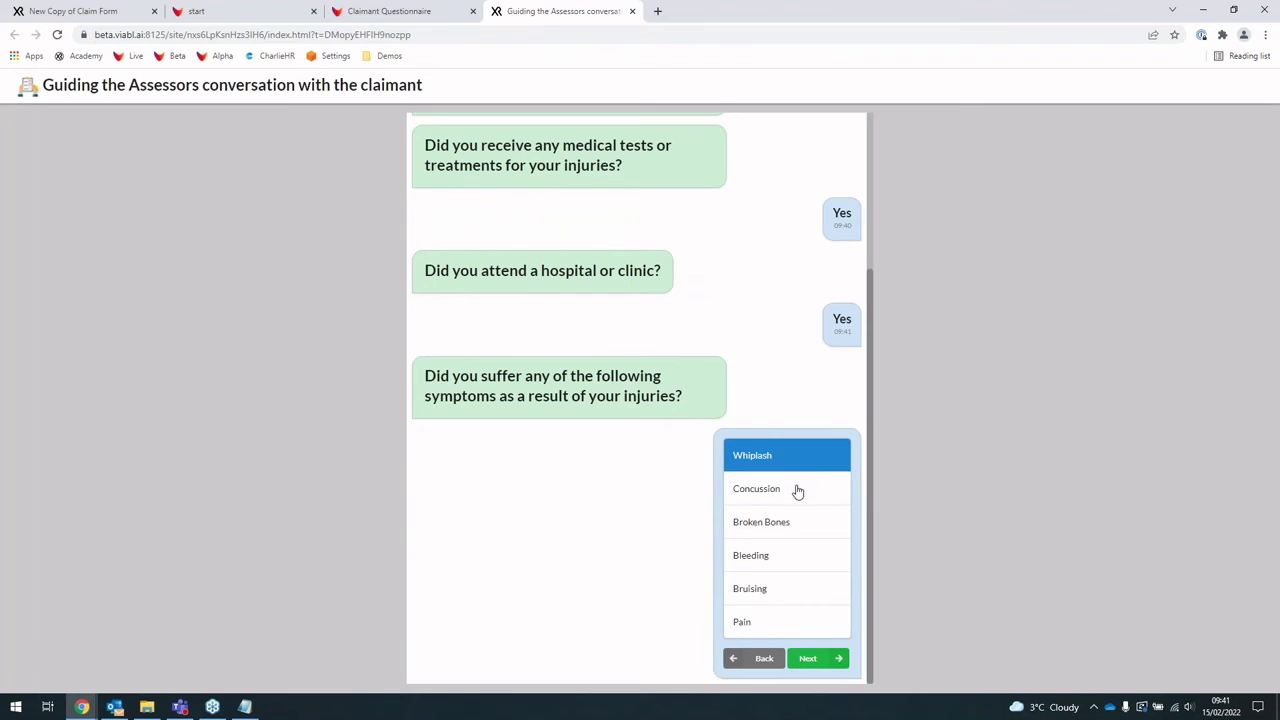
click(797, 489)
click(798, 528)
click(815, 658)
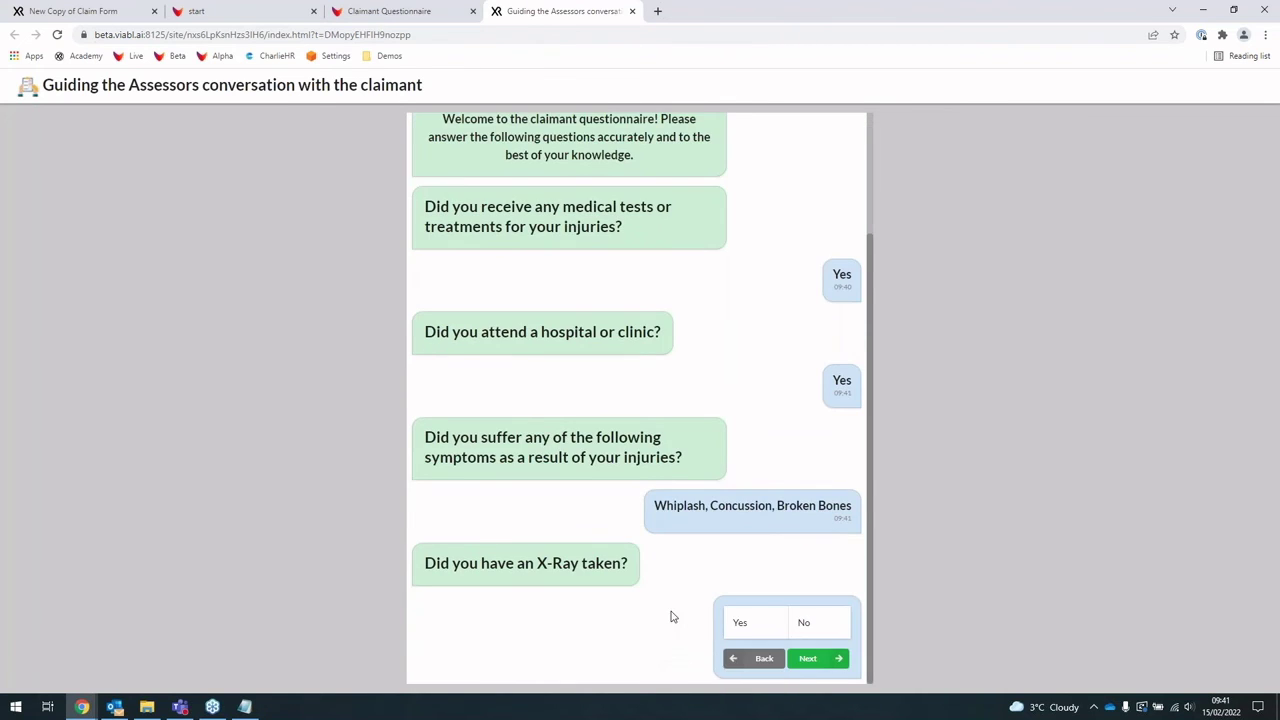
Step: Answer No to X-Ray and No to prescribed medication, and enter 0 nights in hospital
click(822, 624)
click(828, 662)
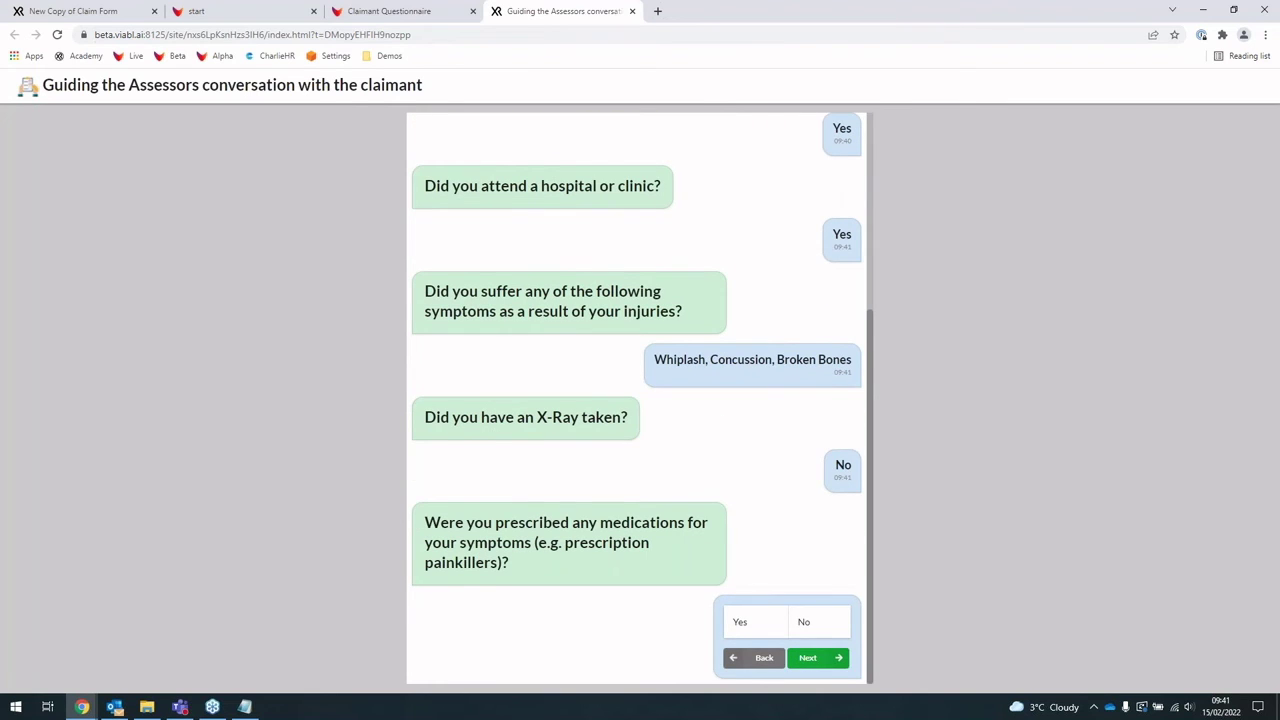
click(829, 630)
click(818, 658)
click(774, 624)
text(0)
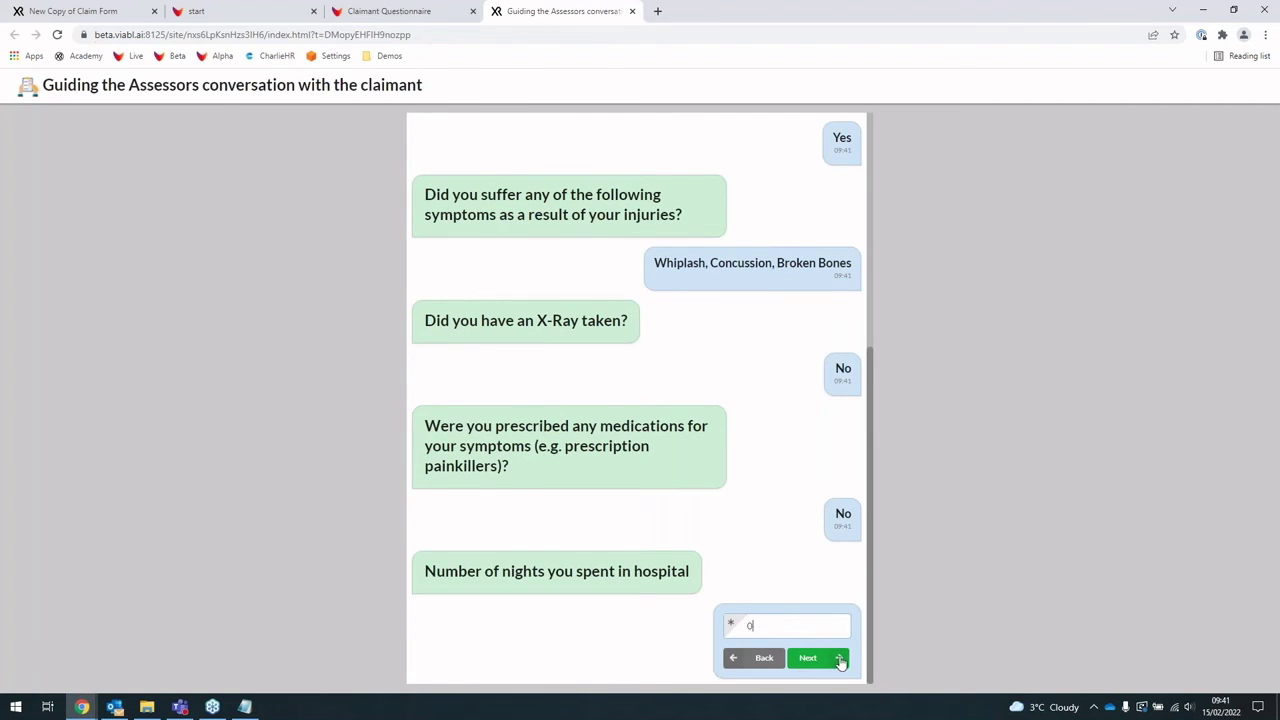
click(840, 658)
Step: Choose Self-certification as sick leave type, send the completed questionnaire, and return to the inbox
click(773, 563)
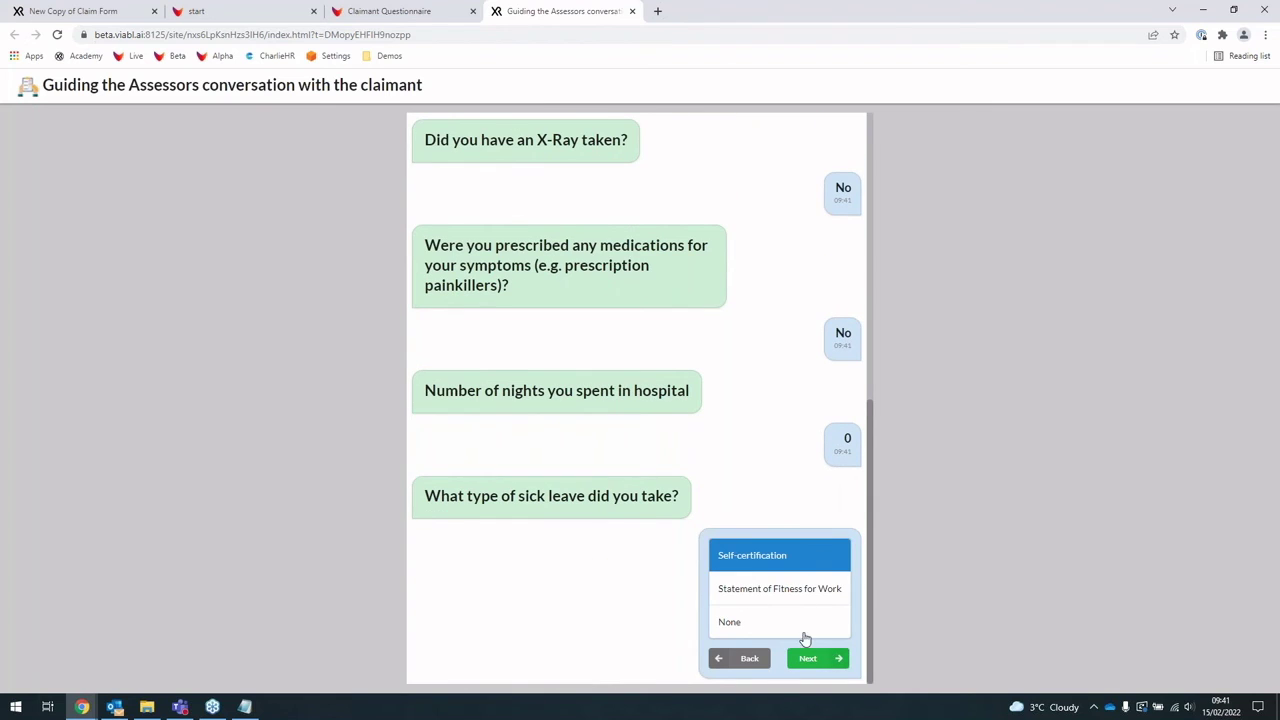
click(808, 659)
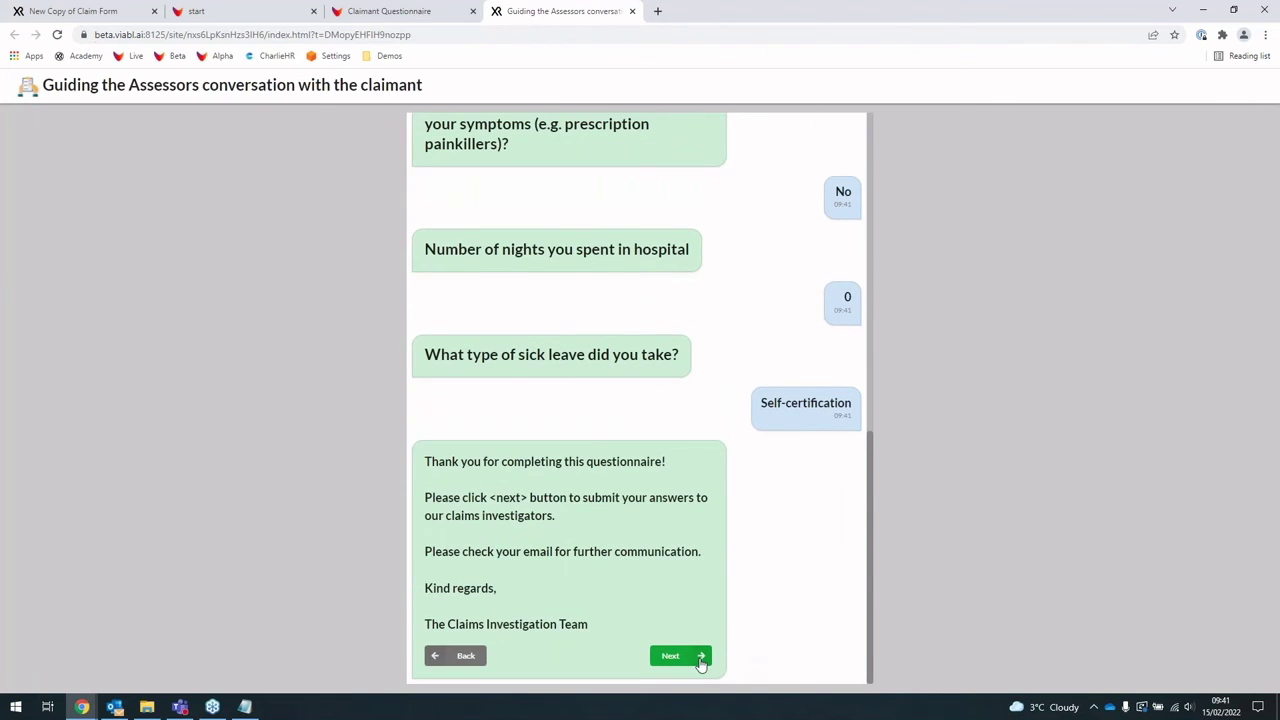
click(692, 662)
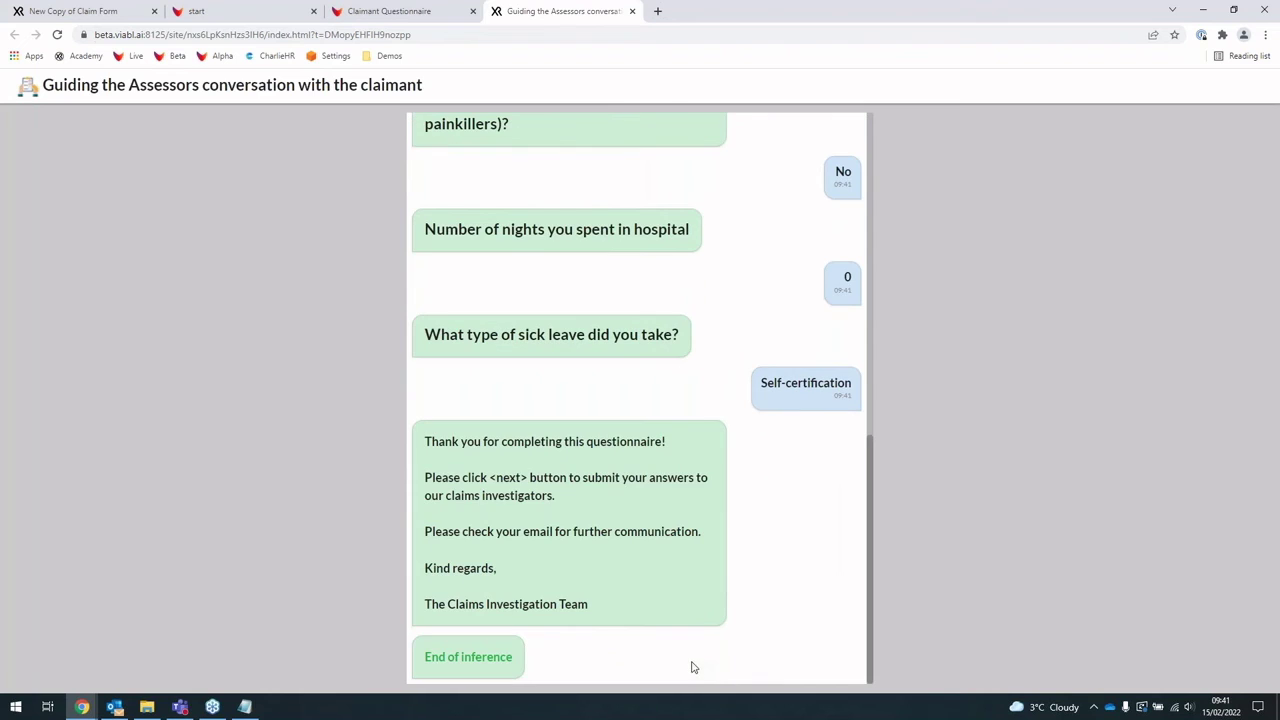
click(118, 706)
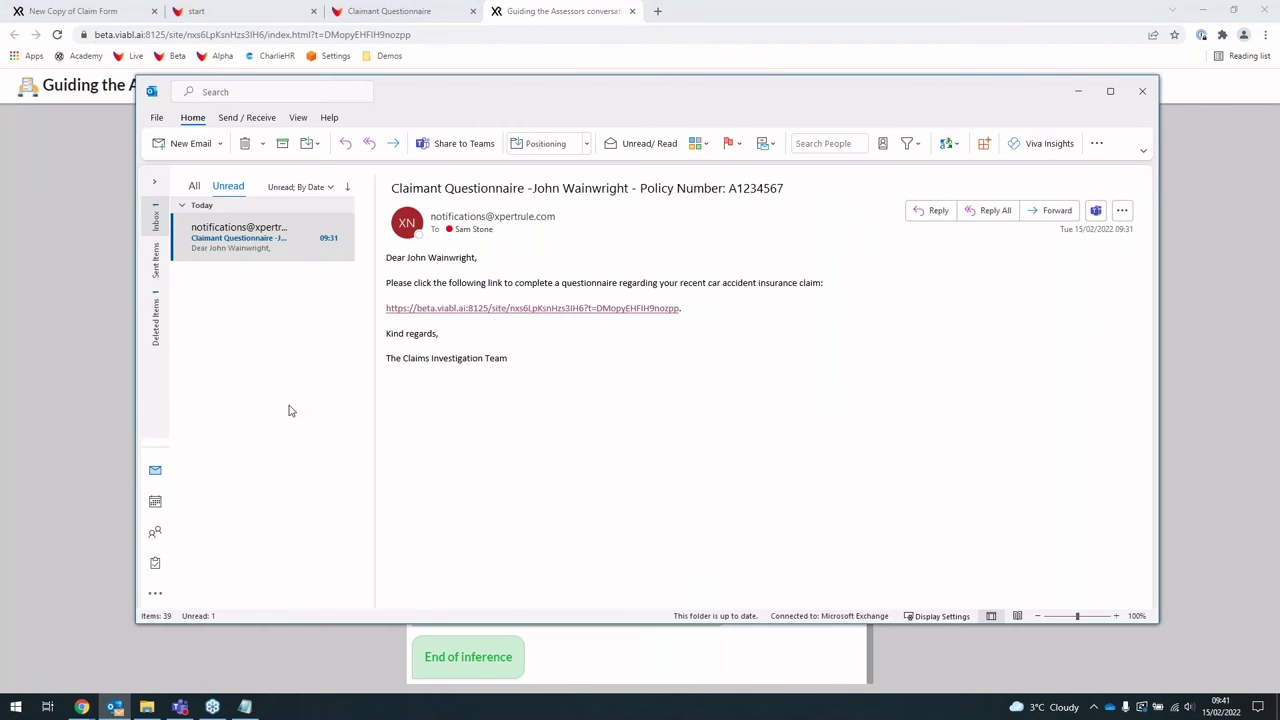
Step: Read the Investigation Team Assessment email, minimise Outlook, and return to the Claimant Questionnaire tab
click(255, 248)
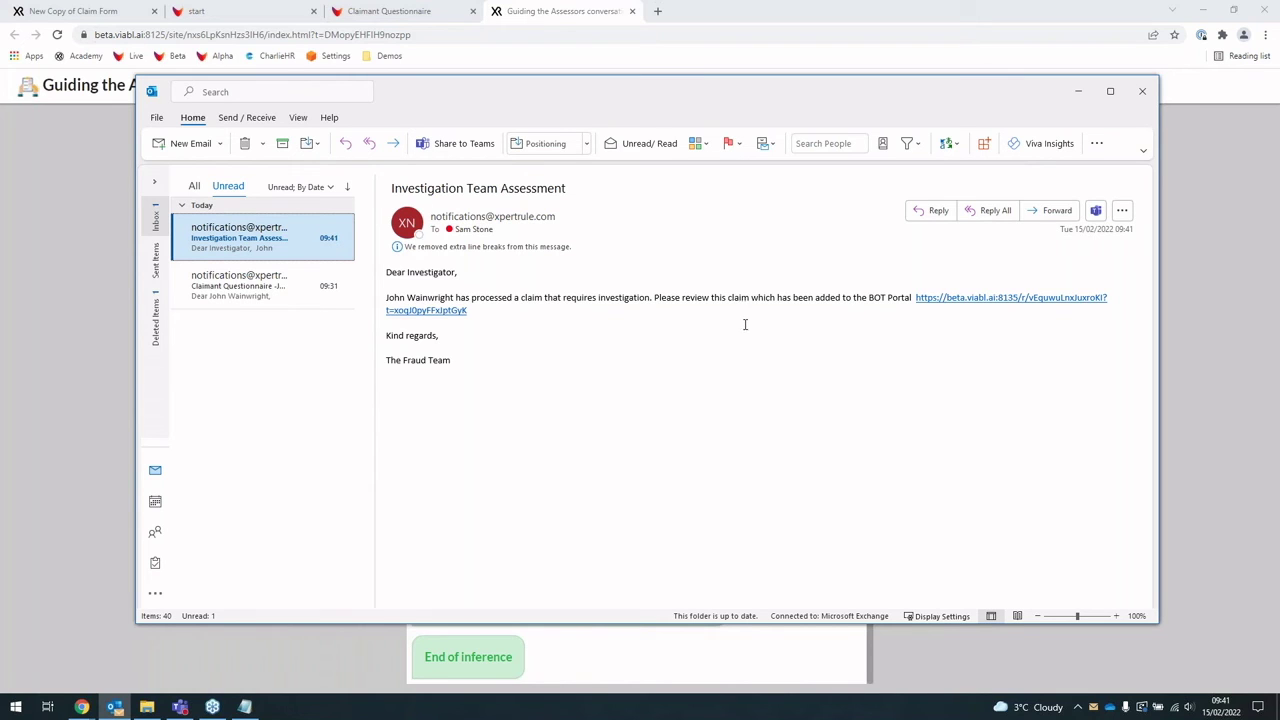
click(45, 319)
click(389, 11)
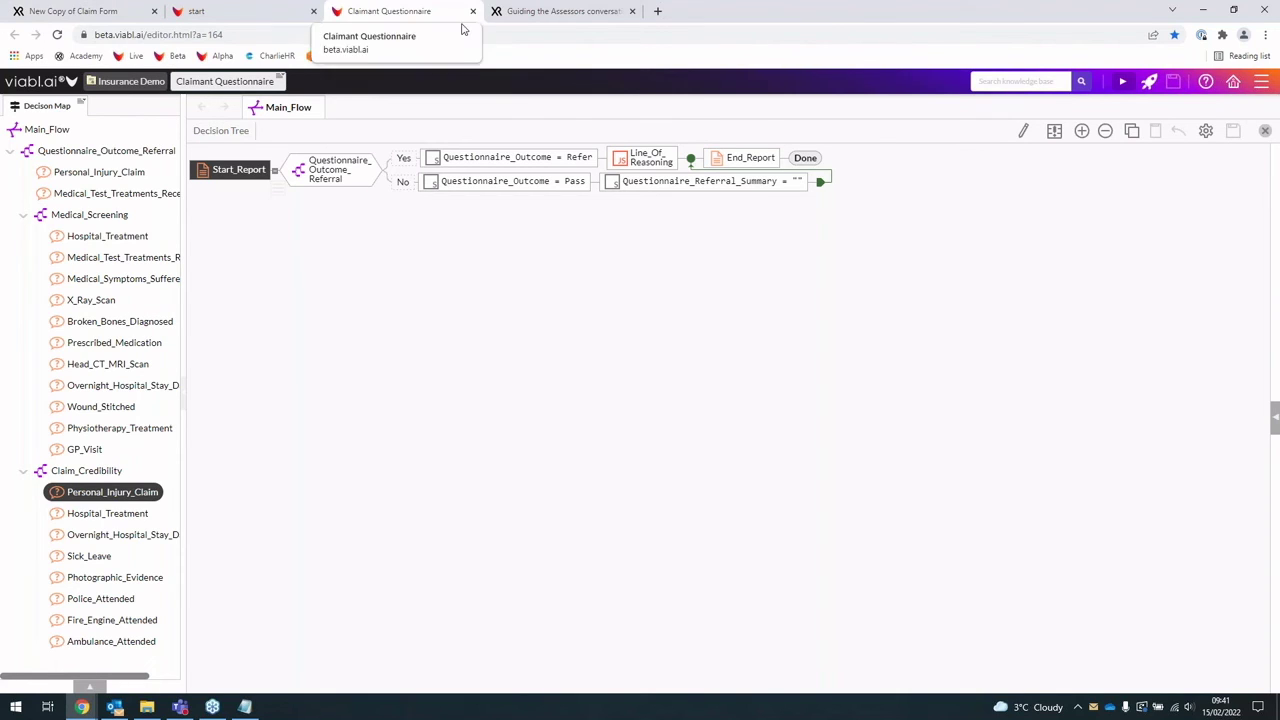
Step: Inspect the Questionnaire_Outcome Refer and Pass branches, then open the Questionnaire_Outcome_Referral sub-tree
click(305, 172)
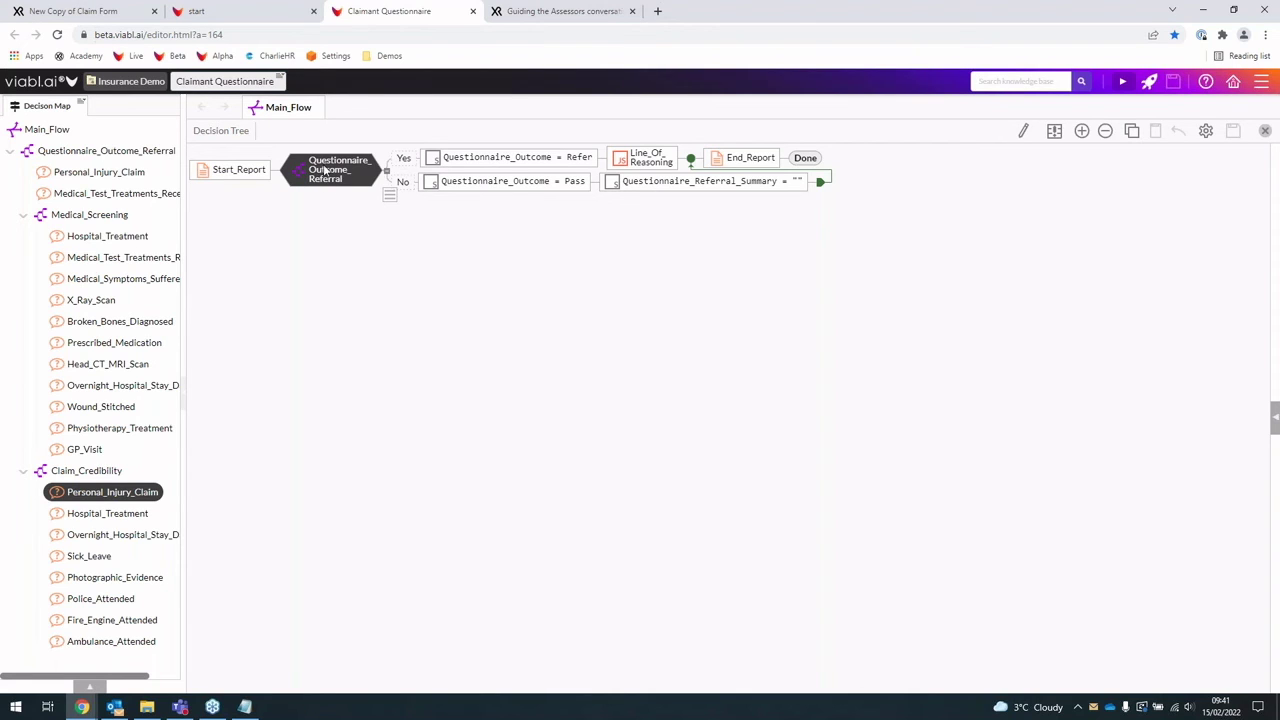
click(519, 162)
click(521, 186)
click(525, 162)
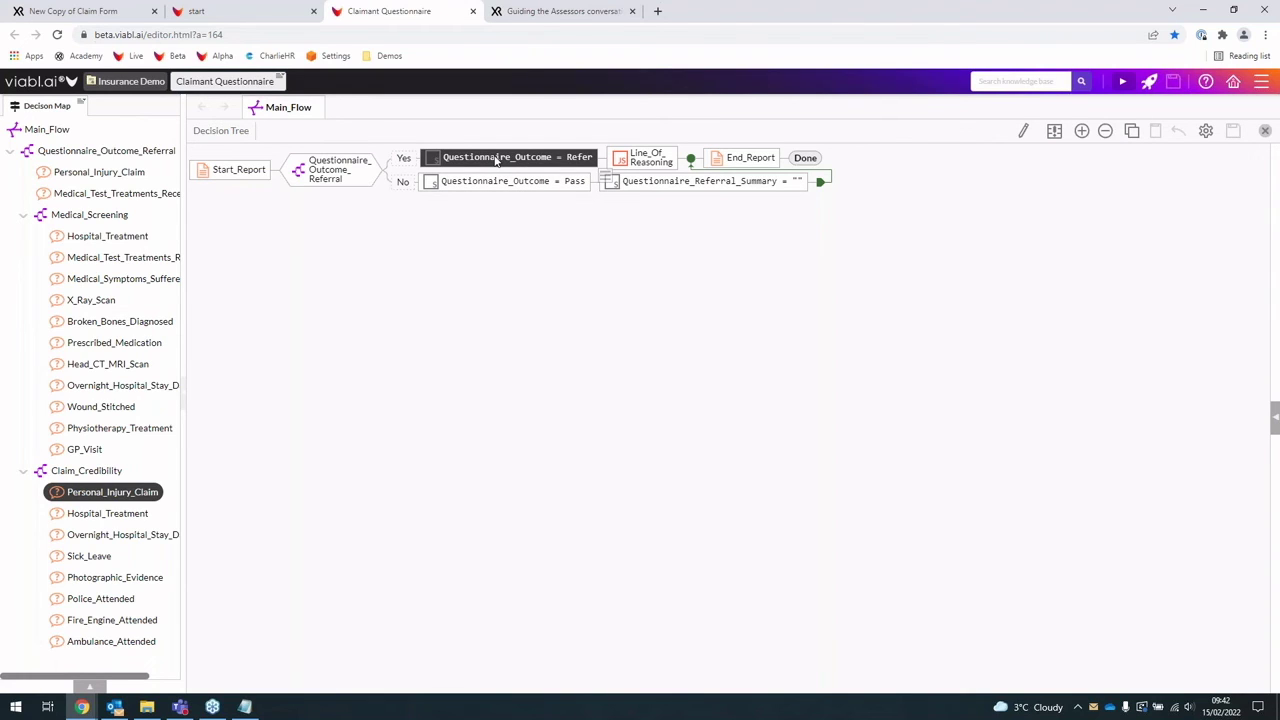
click(494, 186)
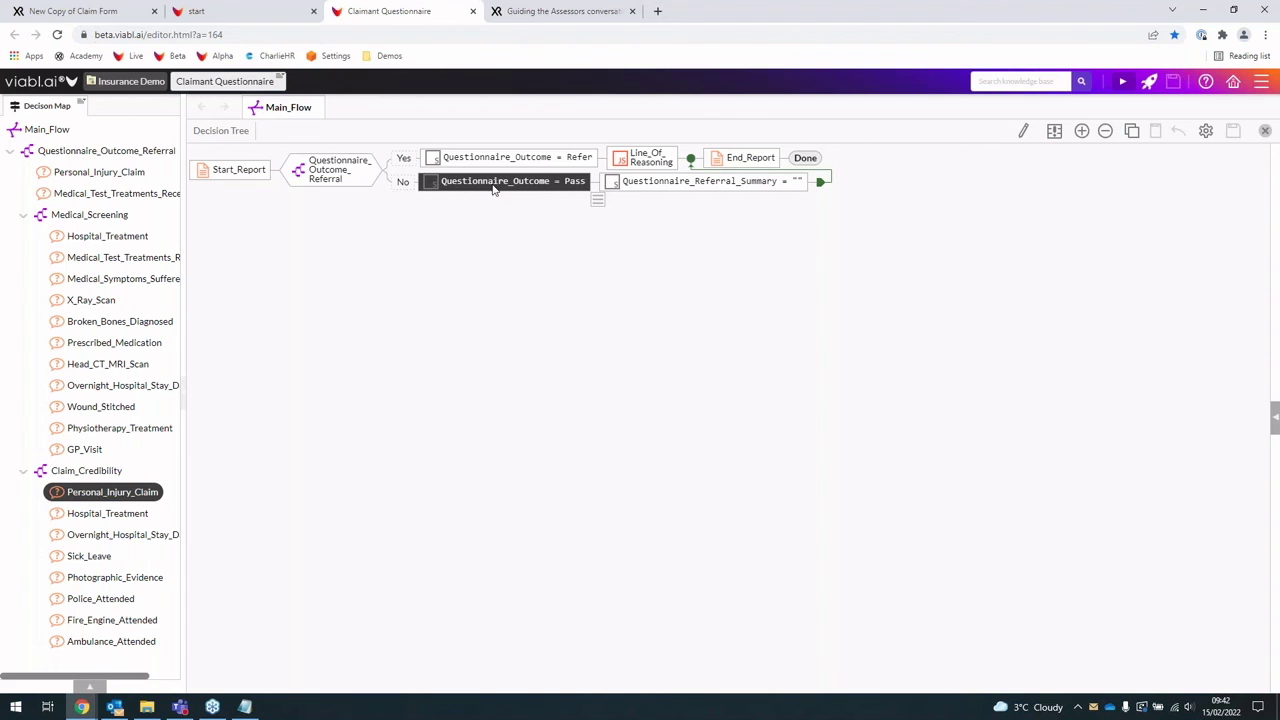
click(342, 180)
double_click(349, 186)
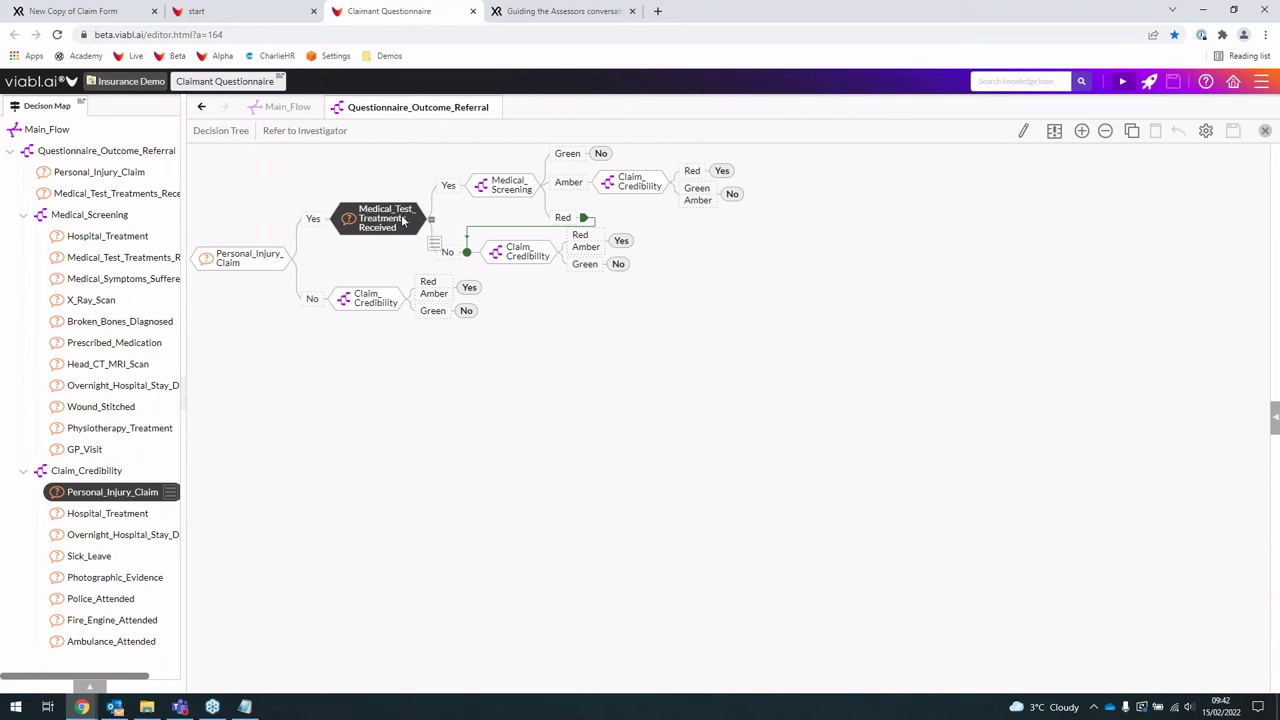
Step: Review the Medical_Screening sub-flow's Red outcome, then close the Medical_Screening and referral views
double_click(489, 199)
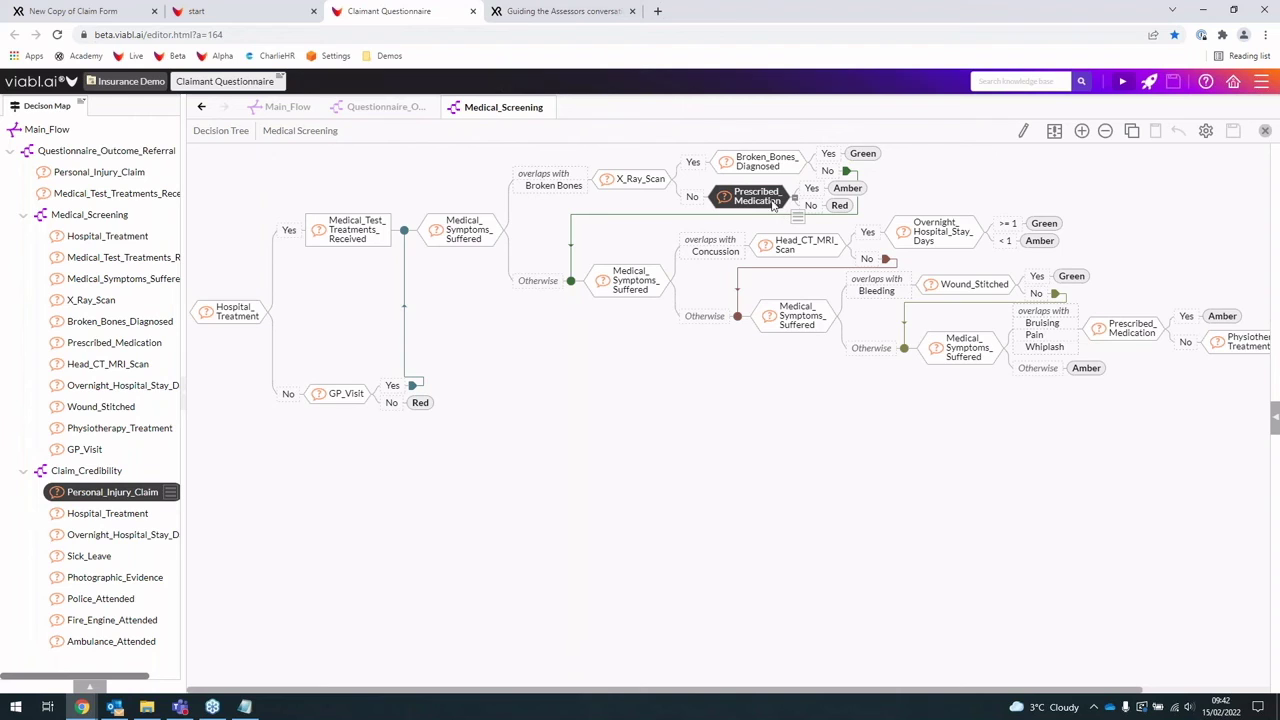
click(836, 207)
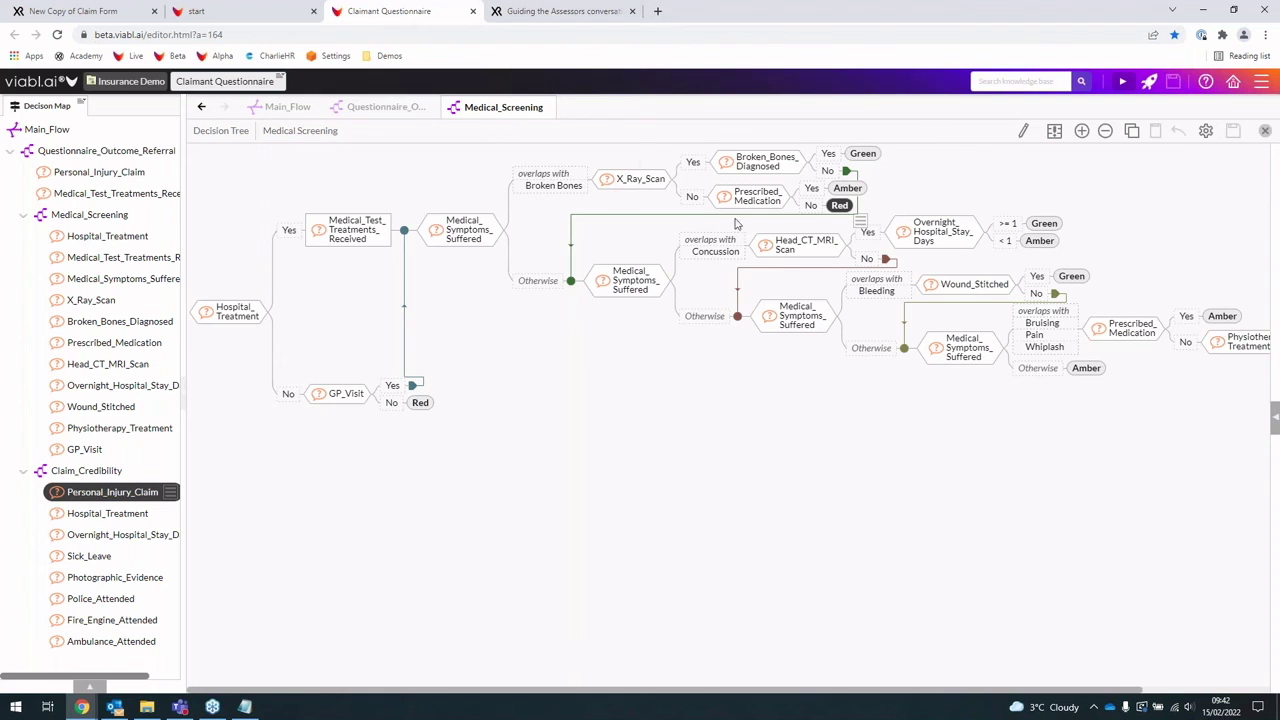
click(550, 108)
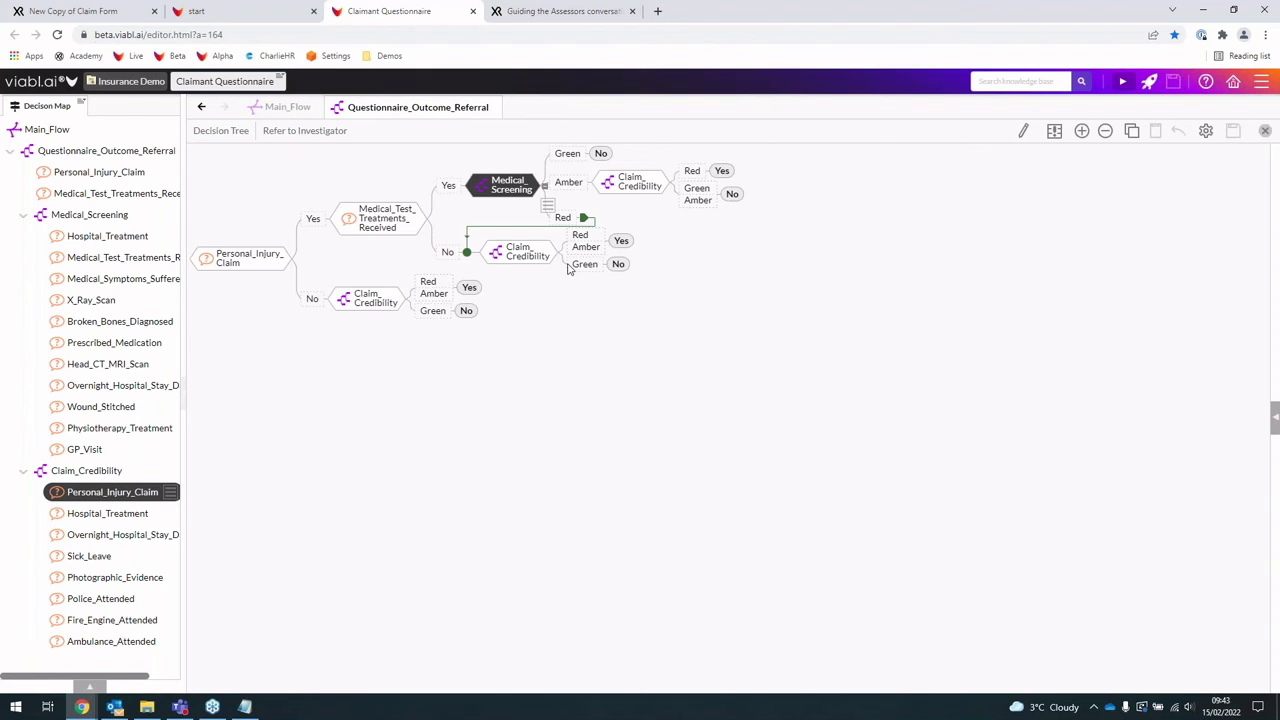
click(495, 107)
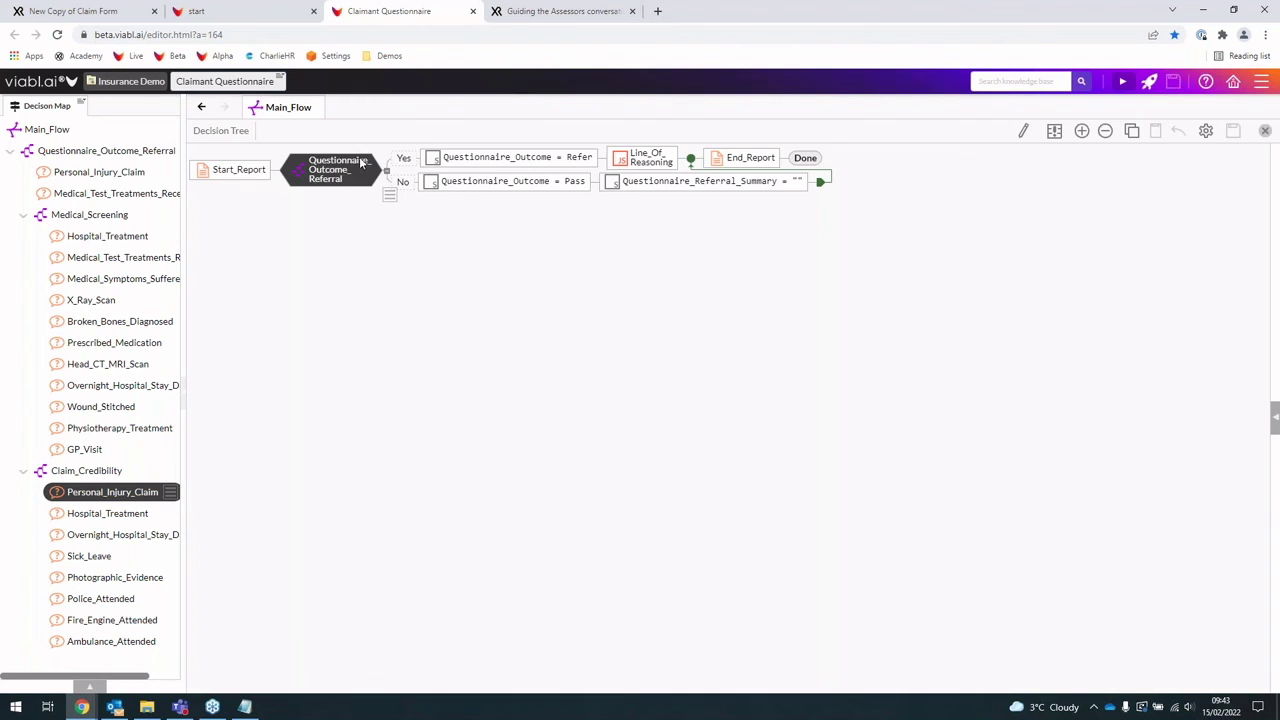
click(486, 163)
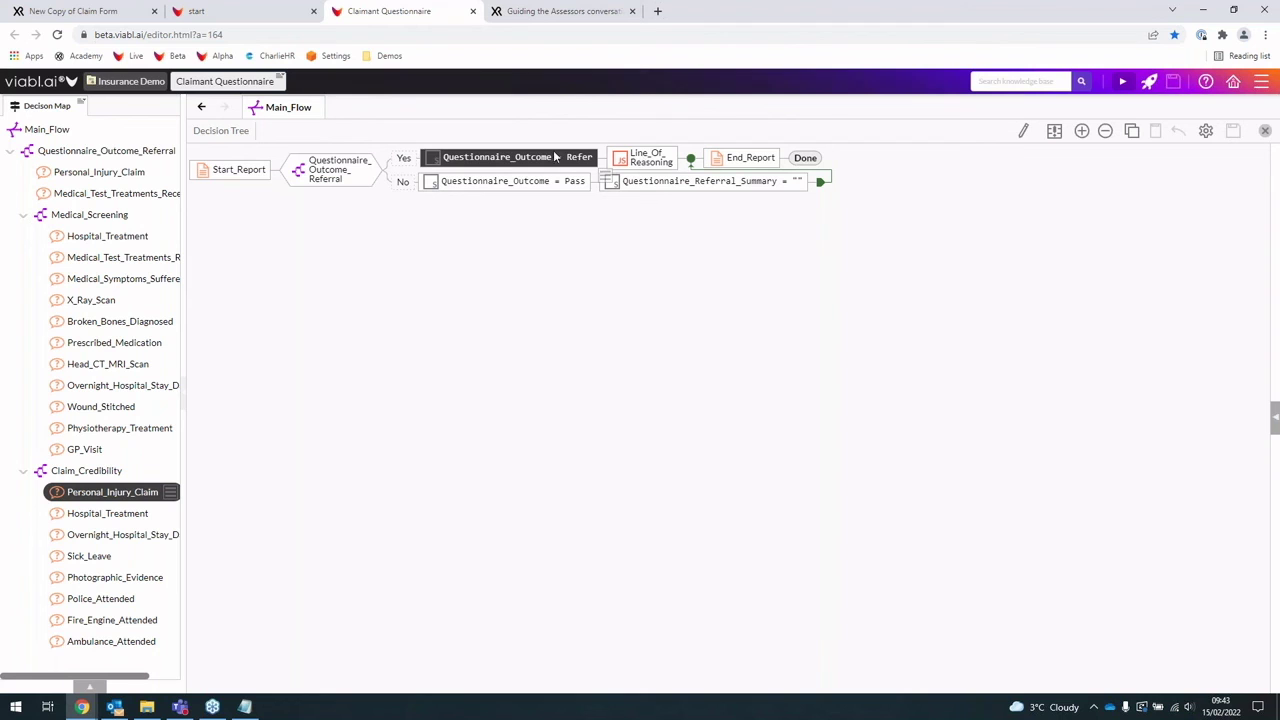
Step: In the start project, close Claimant_Questionnaire and open the Investigation_Team_Review flow
click(235, 14)
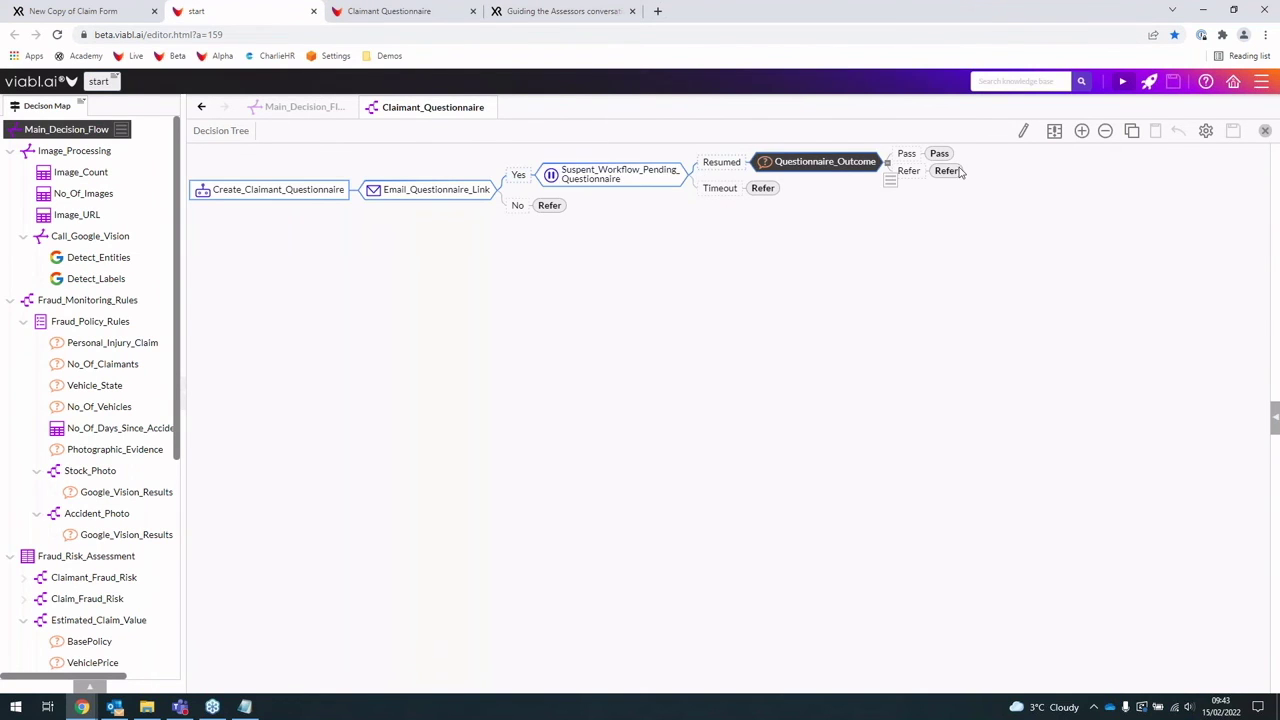
click(491, 107)
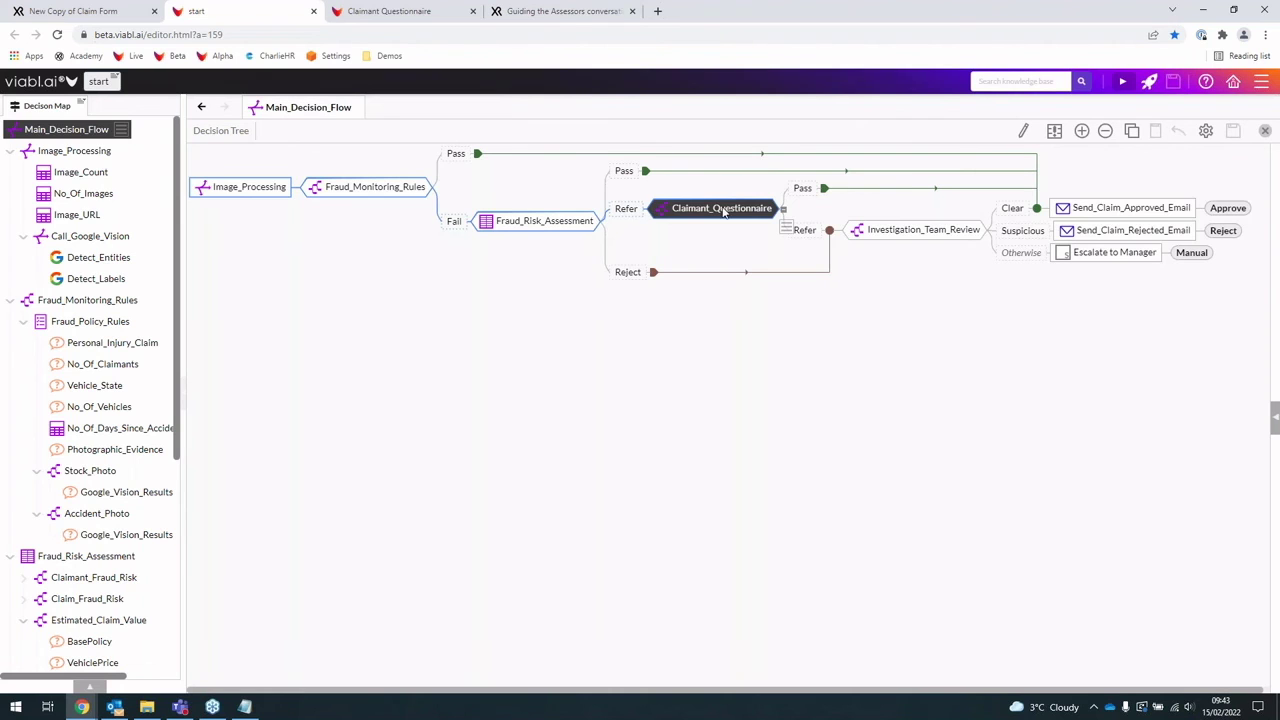
click(912, 235)
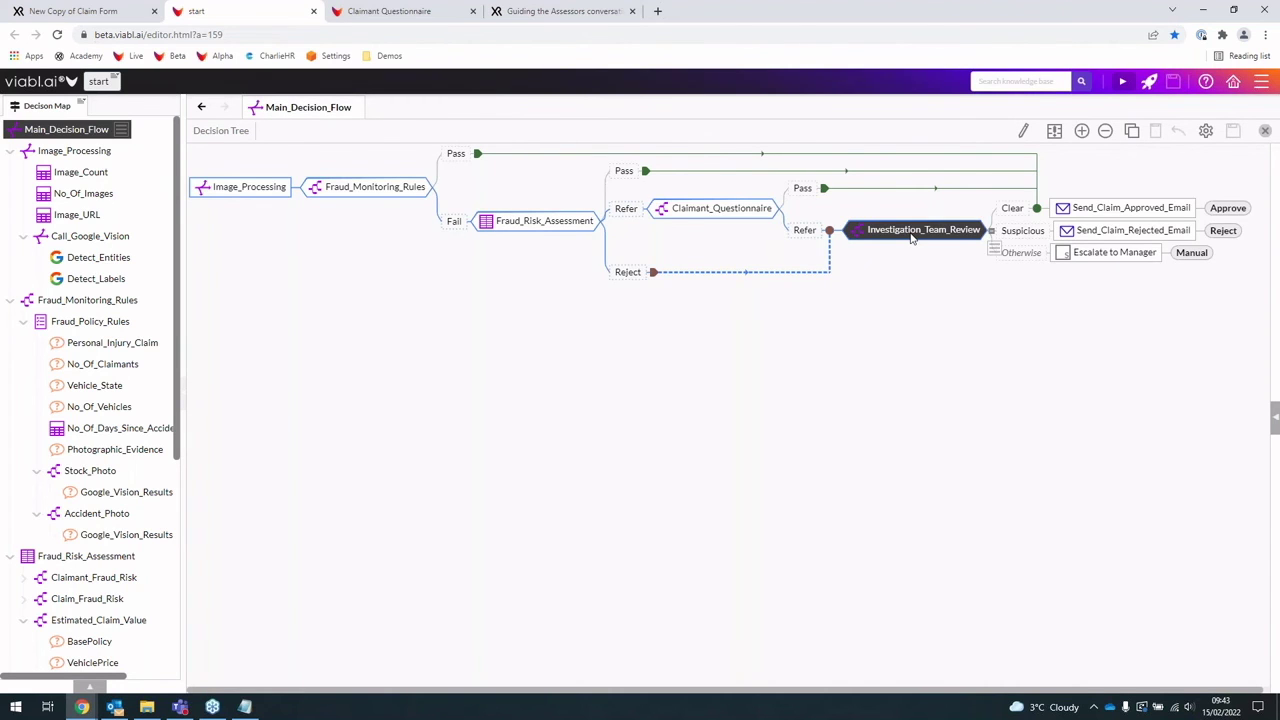
click(912, 235)
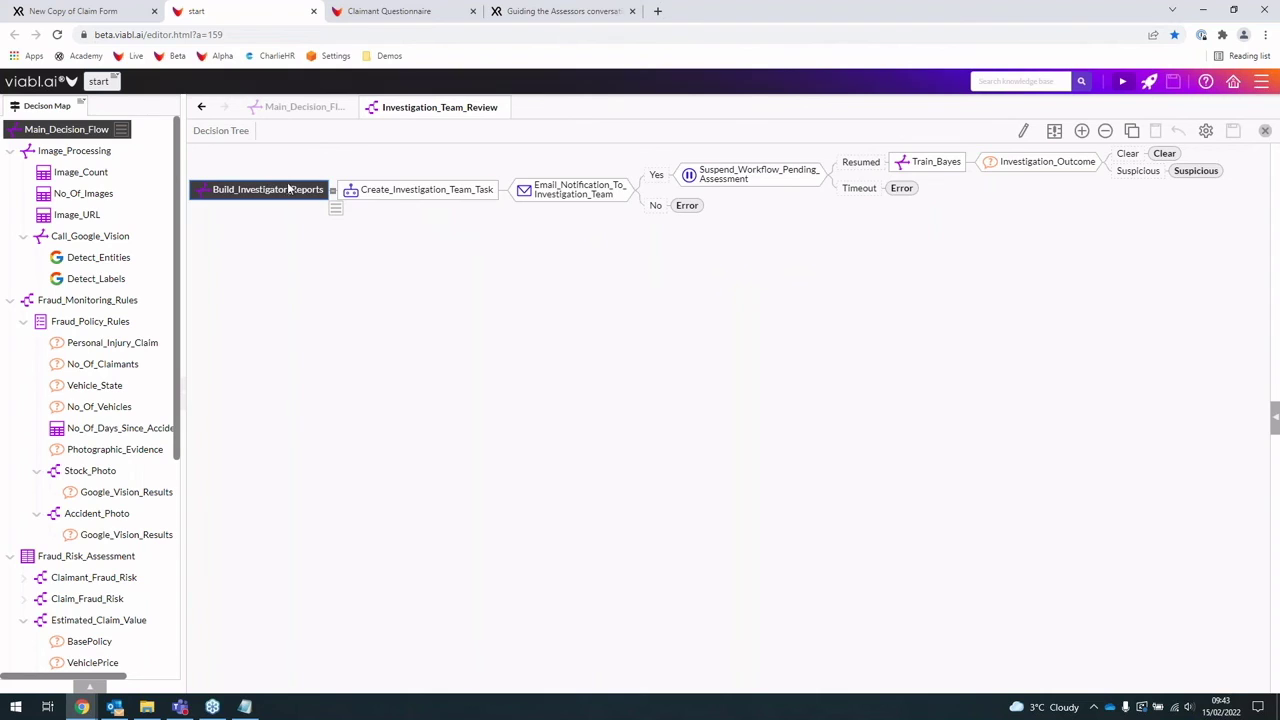
Step: Review the Investigation_Team_Review steps through Train_Bayes, then bring the Outlook notification email forward
click(395, 195)
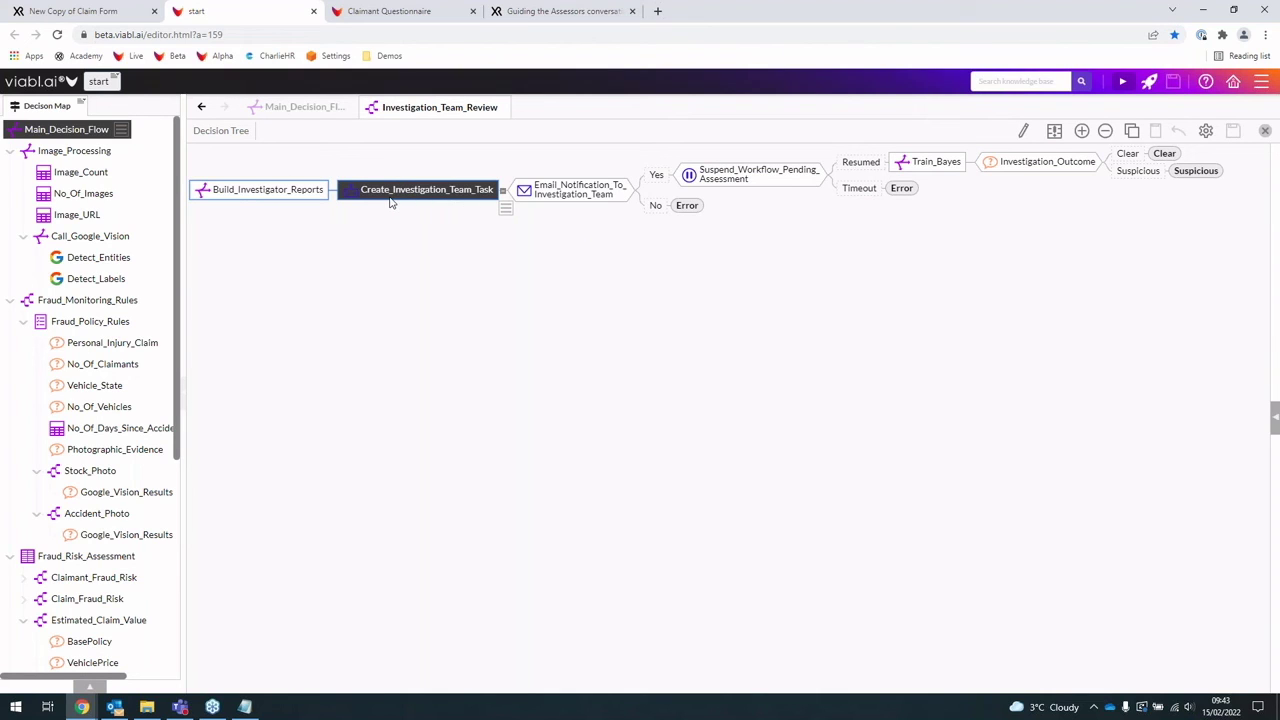
click(569, 193)
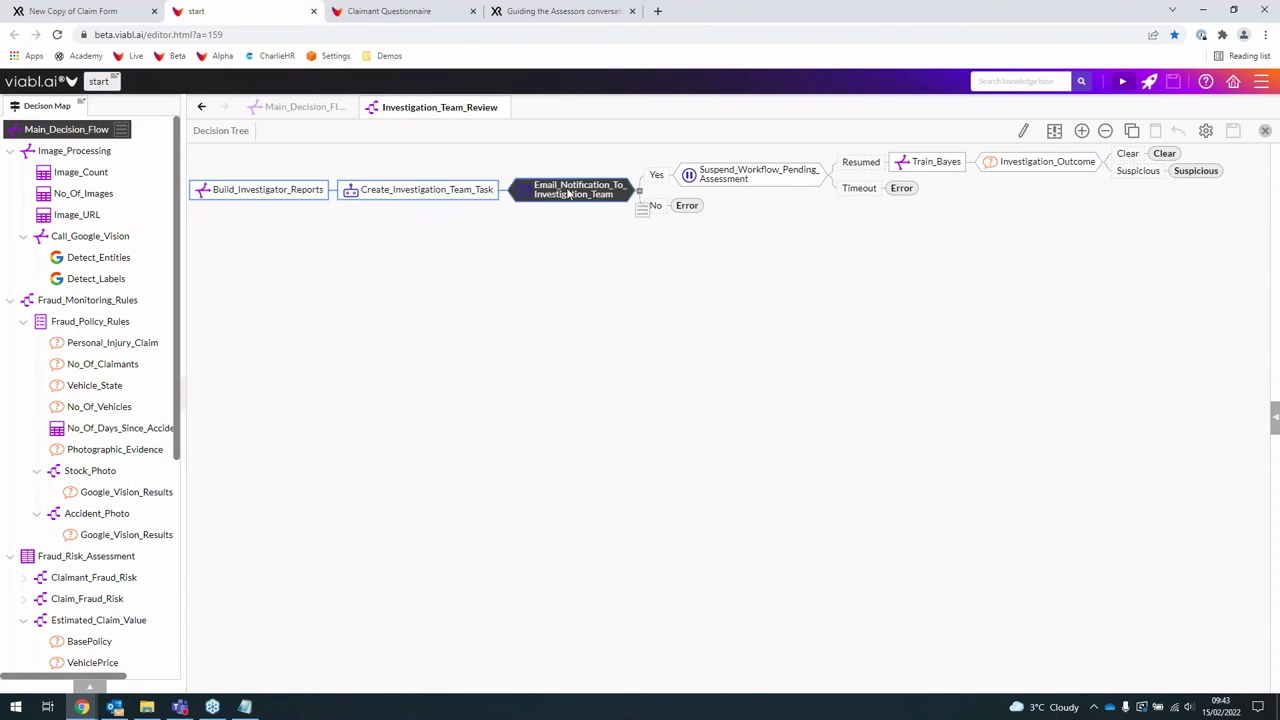
click(733, 185)
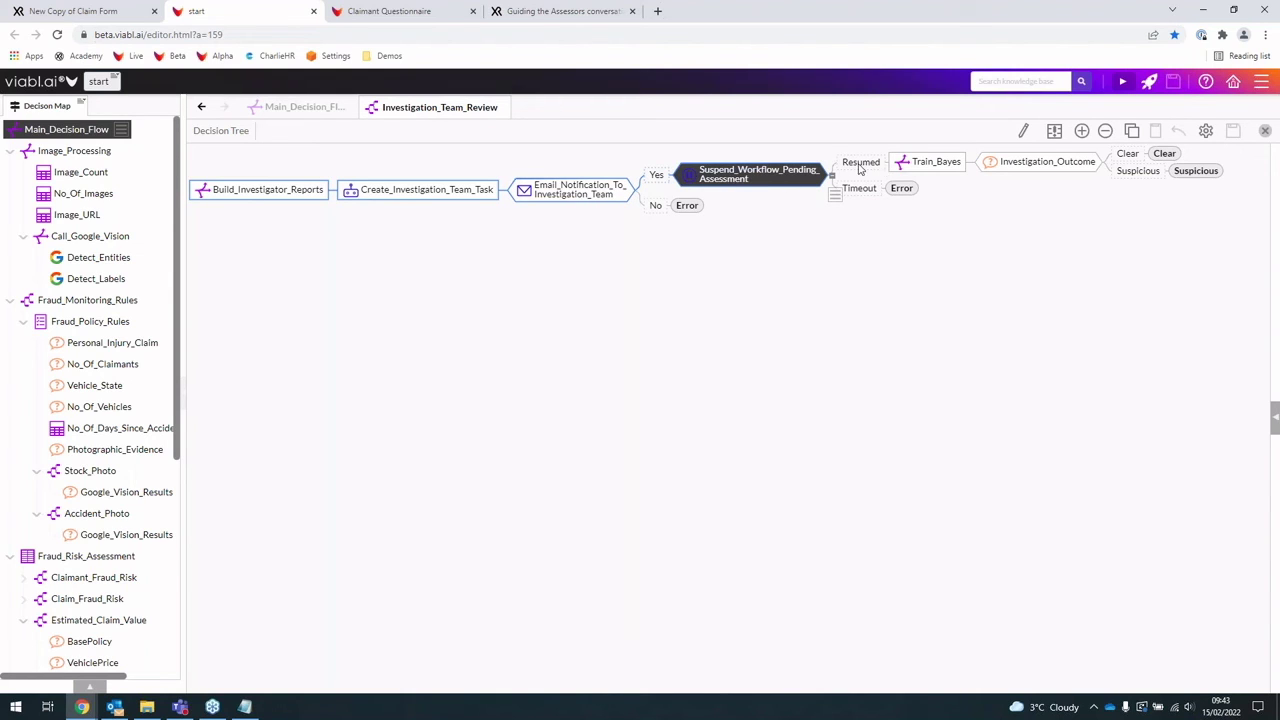
click(921, 167)
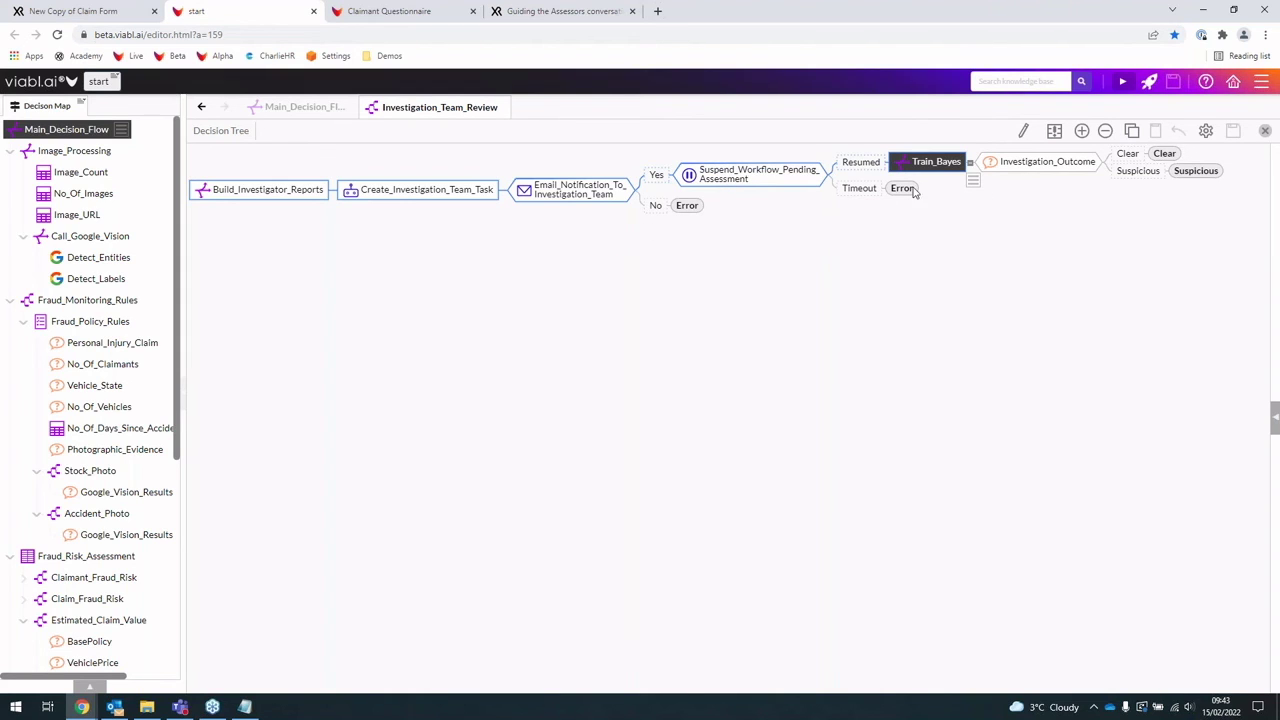
click(114, 707)
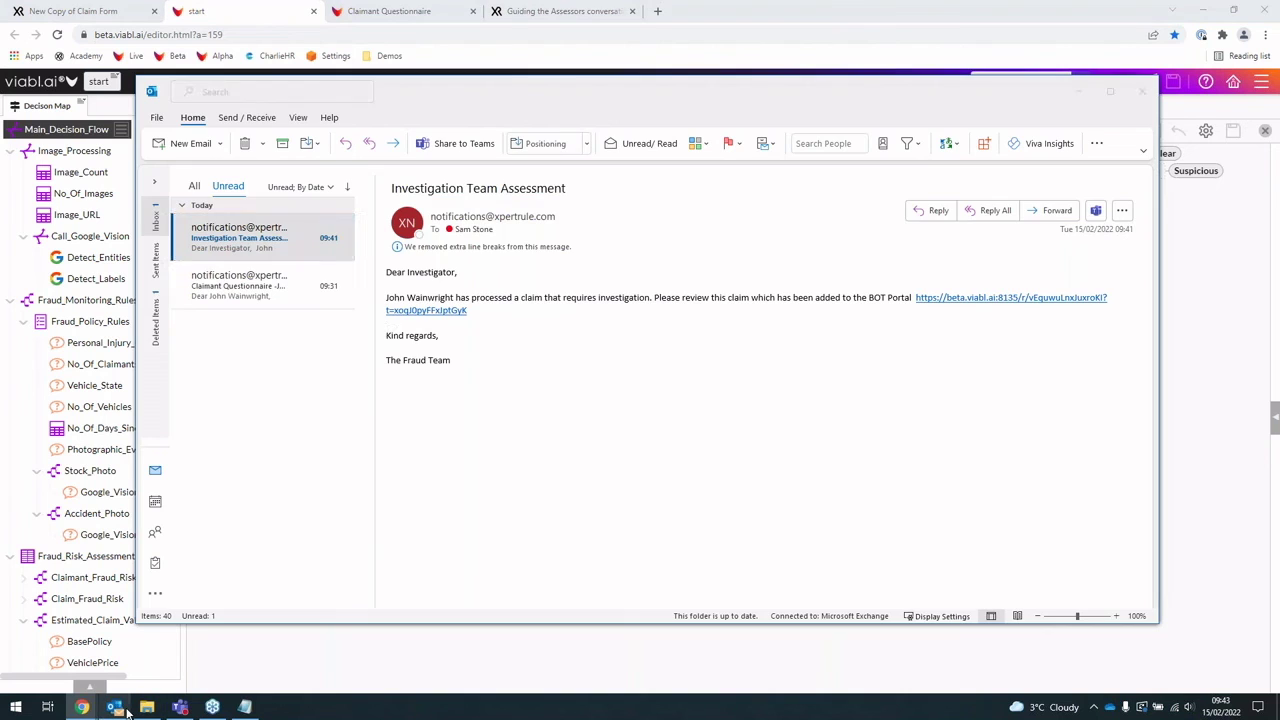
Step: Follow the BOT Portal link in the Investigation Team Assessment email to the Investigator Report
click(441, 314)
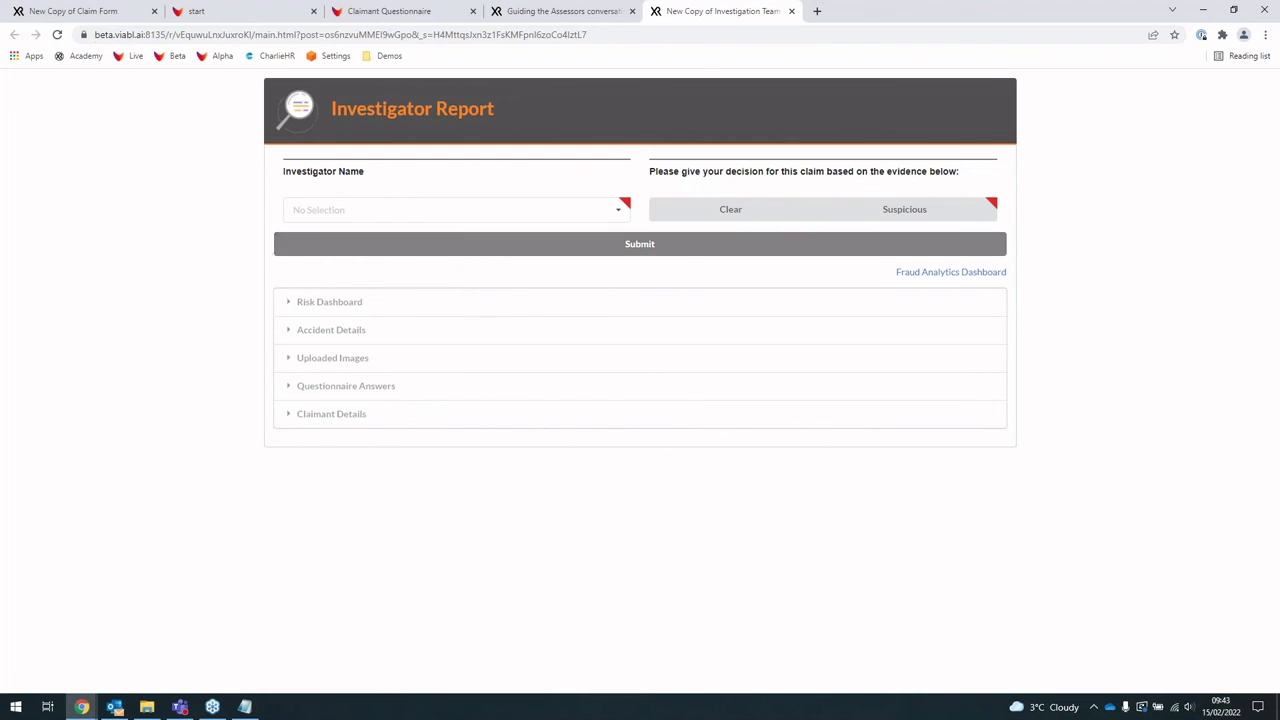
Step: Expand the Risk Dashboard and highlight the reasons for concern and the 100.00% Rejected Claims similarity
click(284, 306)
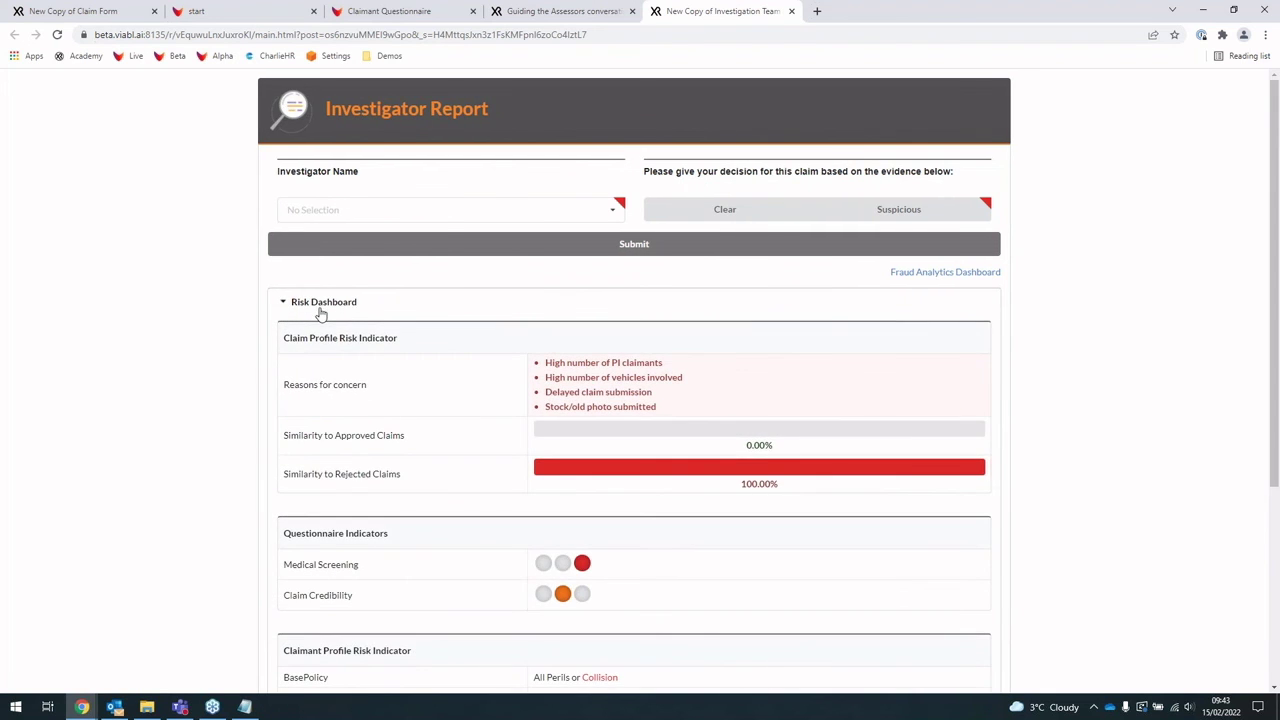
scroll(338, 318, down, 1)
scroll(338, 318, down, 1)
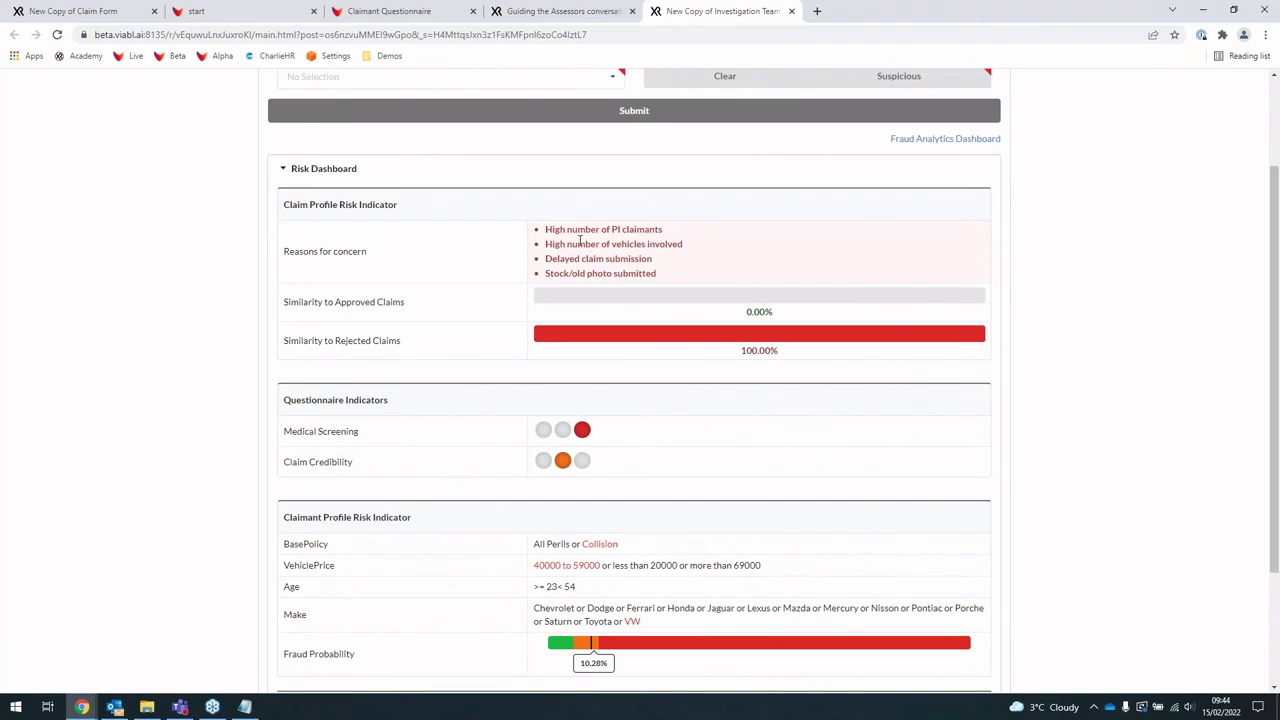
drag(683, 274, 655, 233)
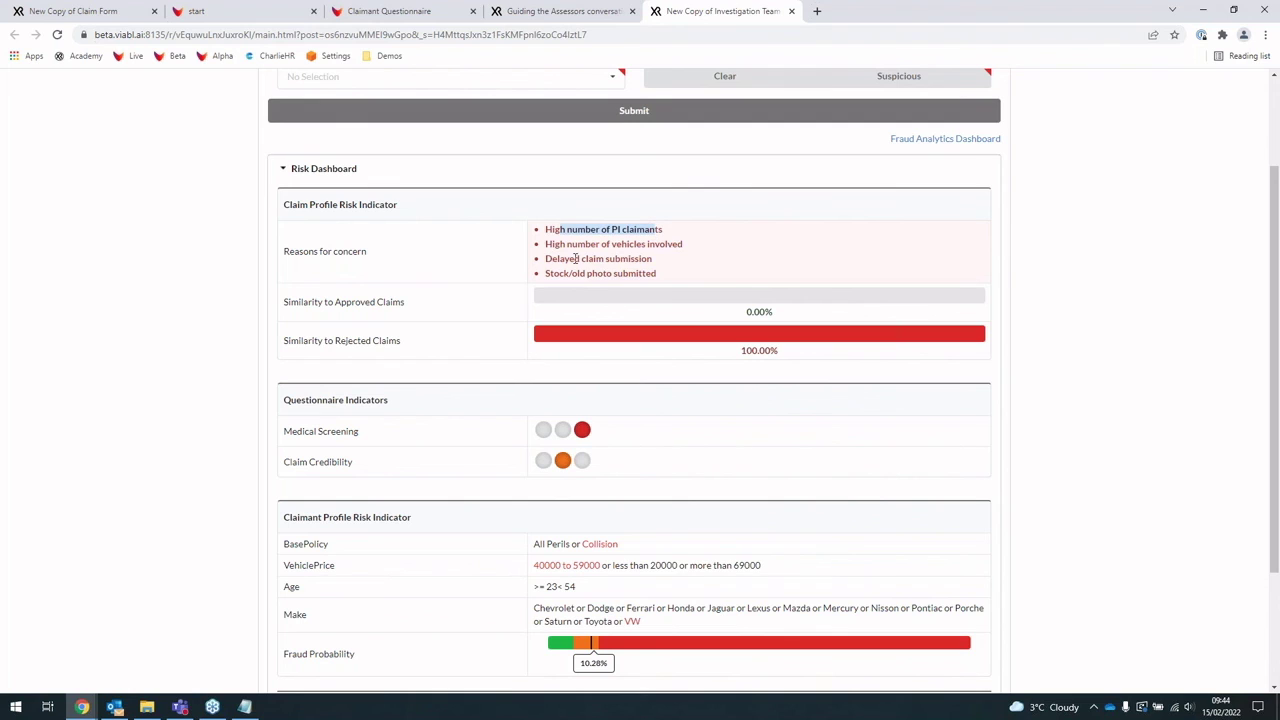
drag(560, 258, 653, 260)
click(655, 262)
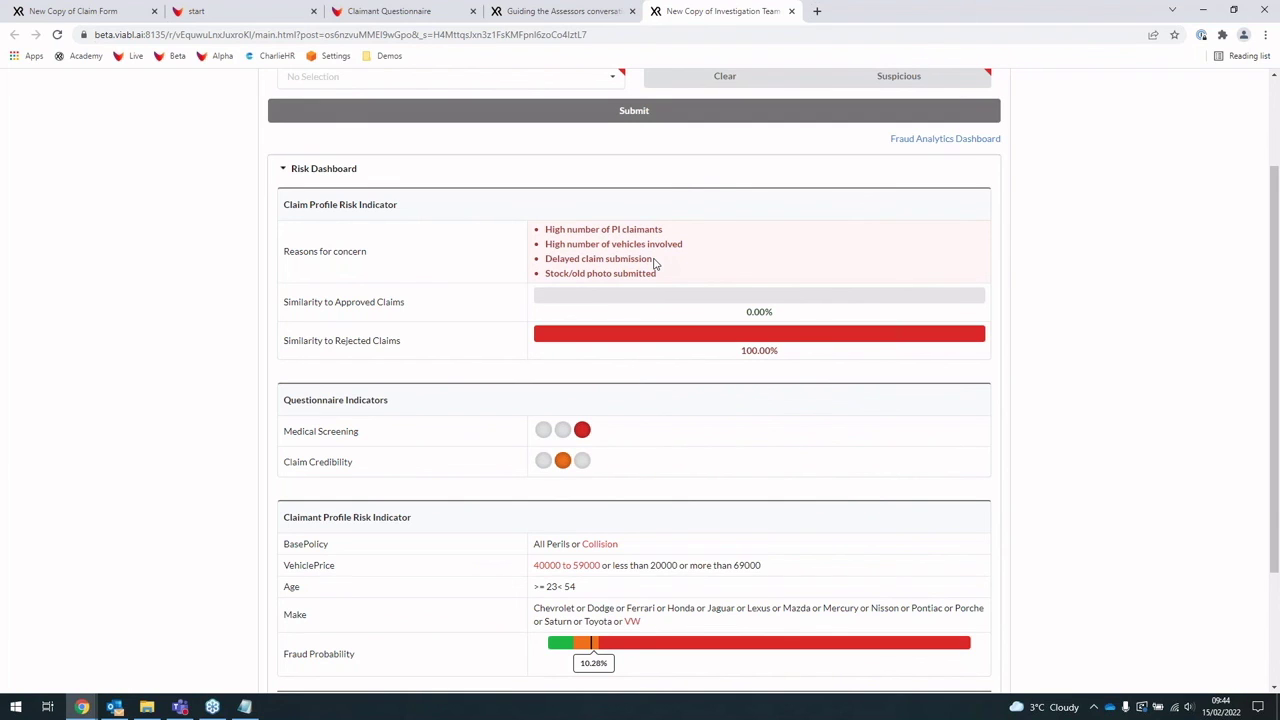
drag(308, 298, 411, 334)
click(630, 343)
drag(795, 352, 336, 339)
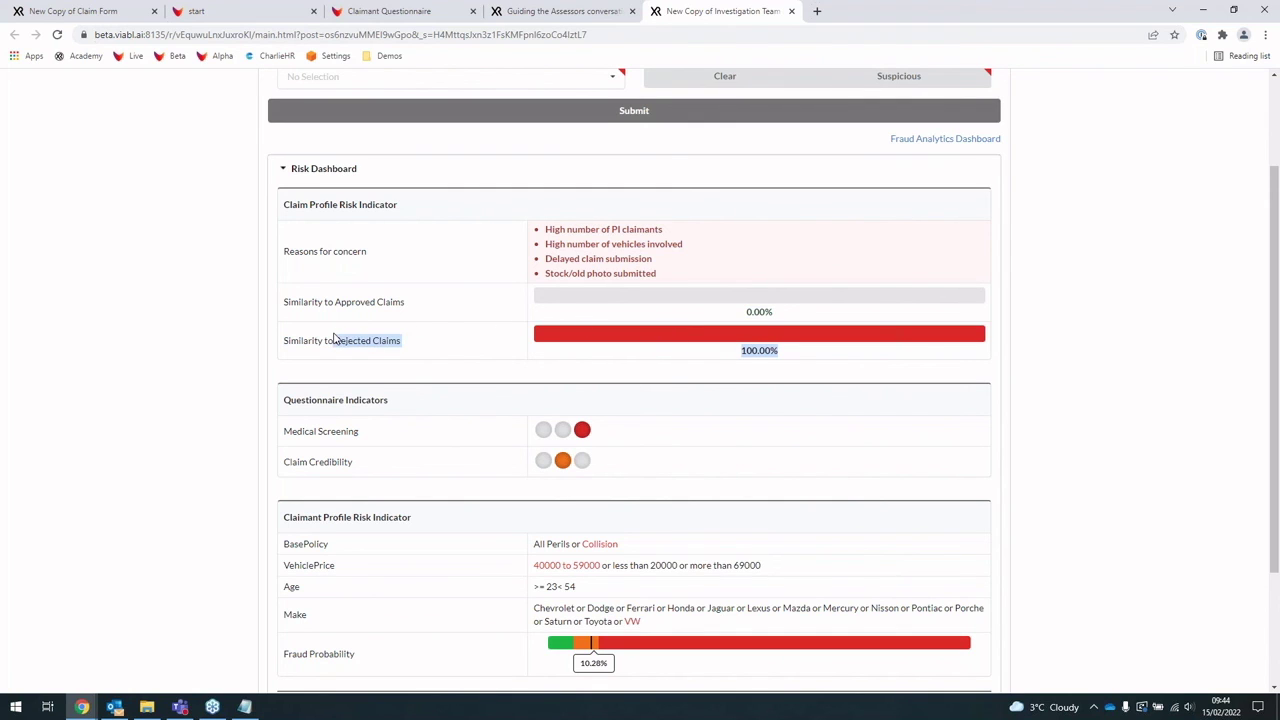
click(463, 330)
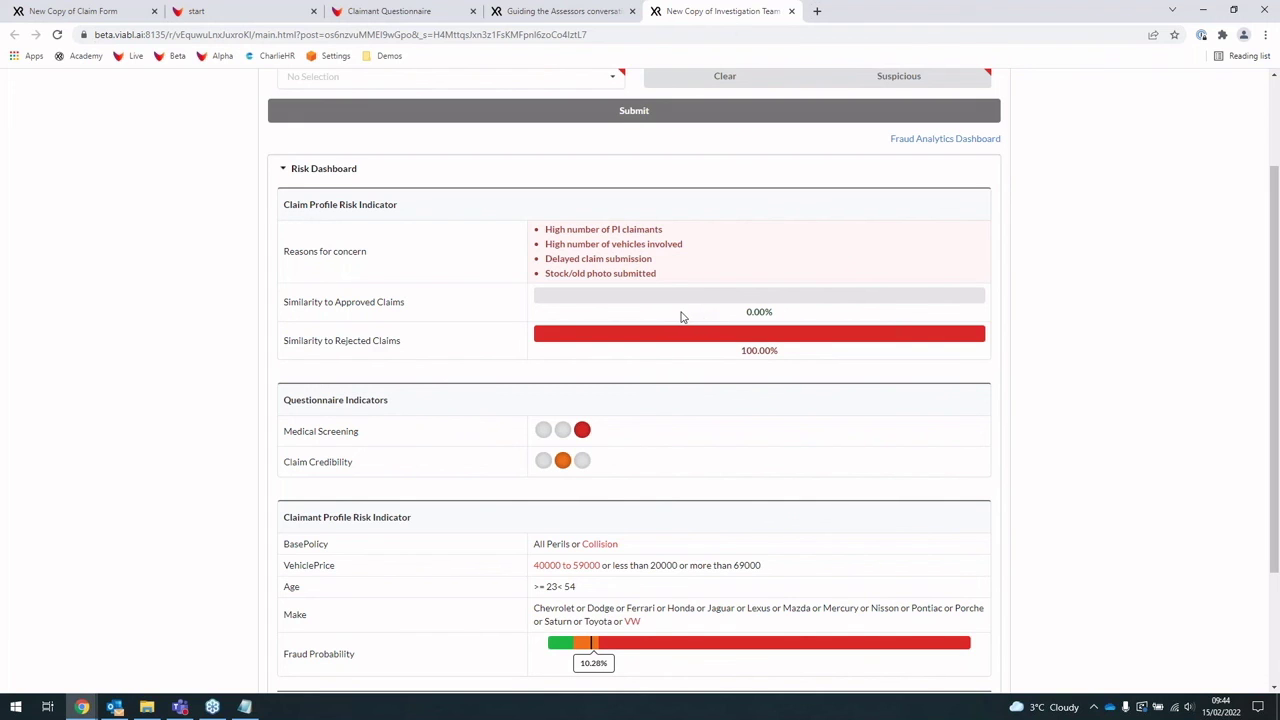
Step: Highlight the Medical Screening and Claim Credibility risk indicators further down
scroll(626, 326, down, 1)
scroll(657, 360, down, 1)
drag(296, 298, 494, 306)
click(520, 307)
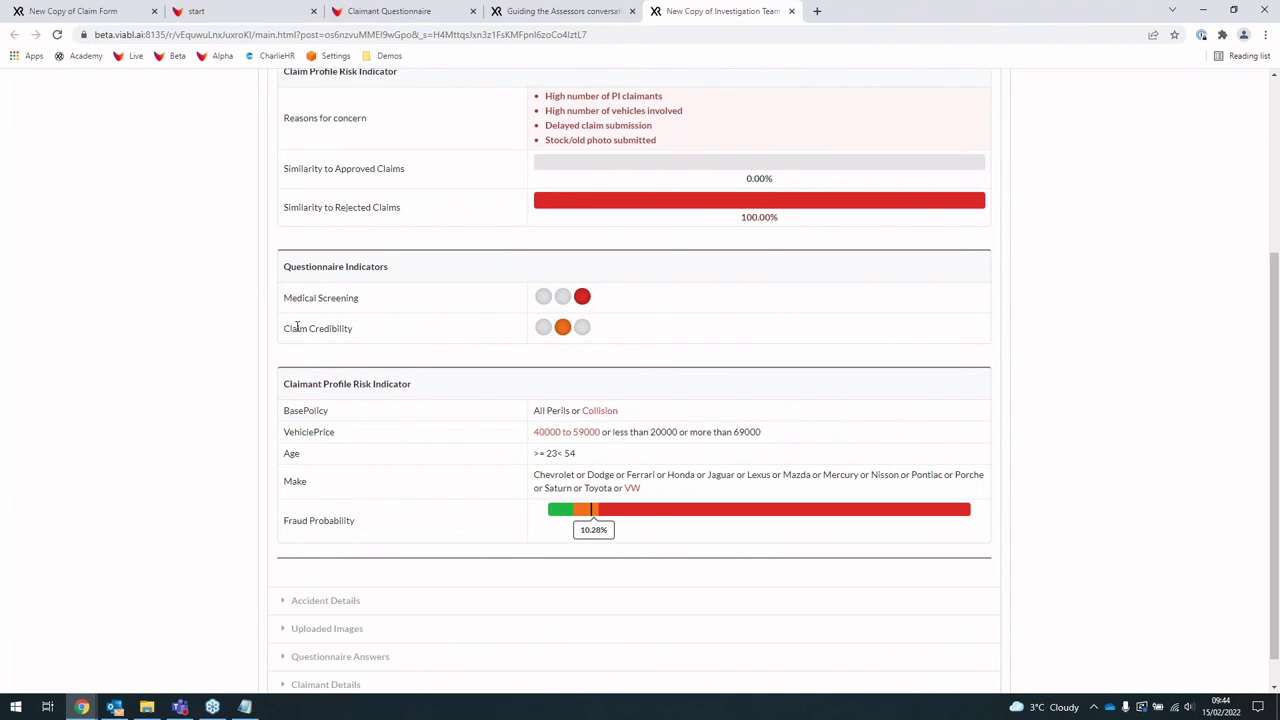
drag(295, 327, 366, 331)
click(553, 331)
scroll(463, 328, down, 1)
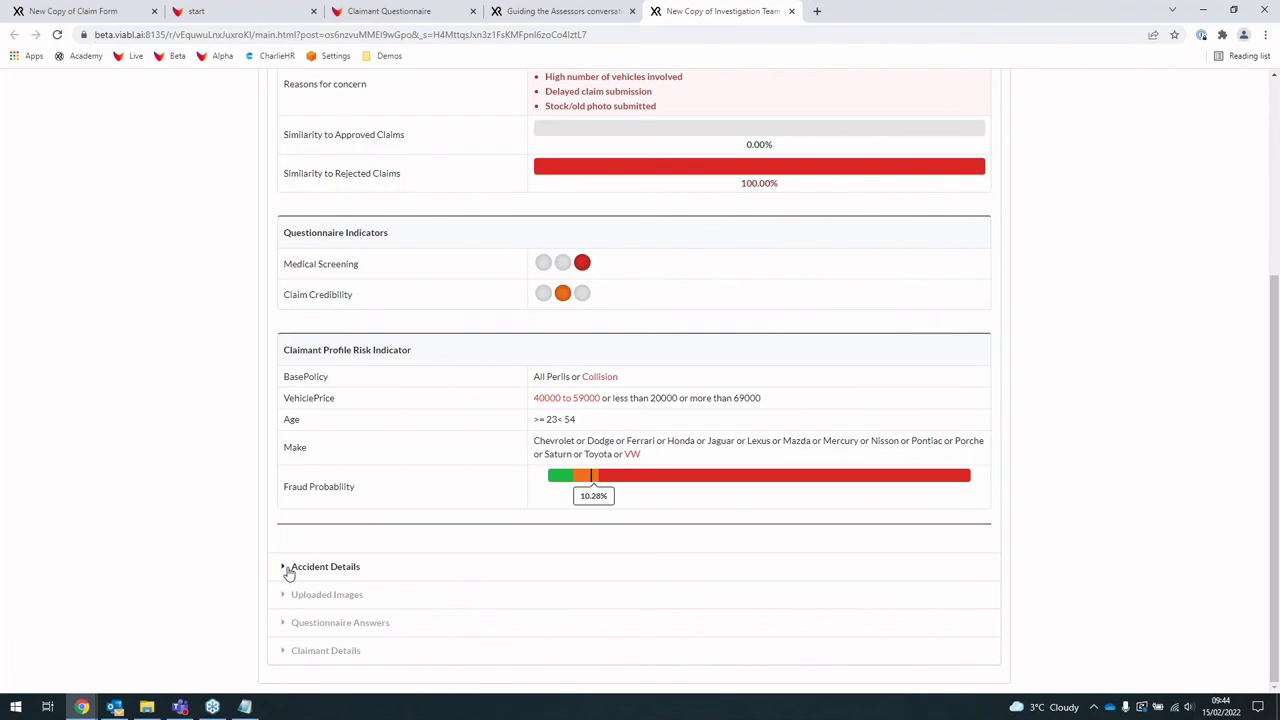
Step: Expand Accident Details and Uploaded Images, highlighting the Possible Stock Image warning and similarity labels
click(288, 567)
scroll(546, 466, down, 3)
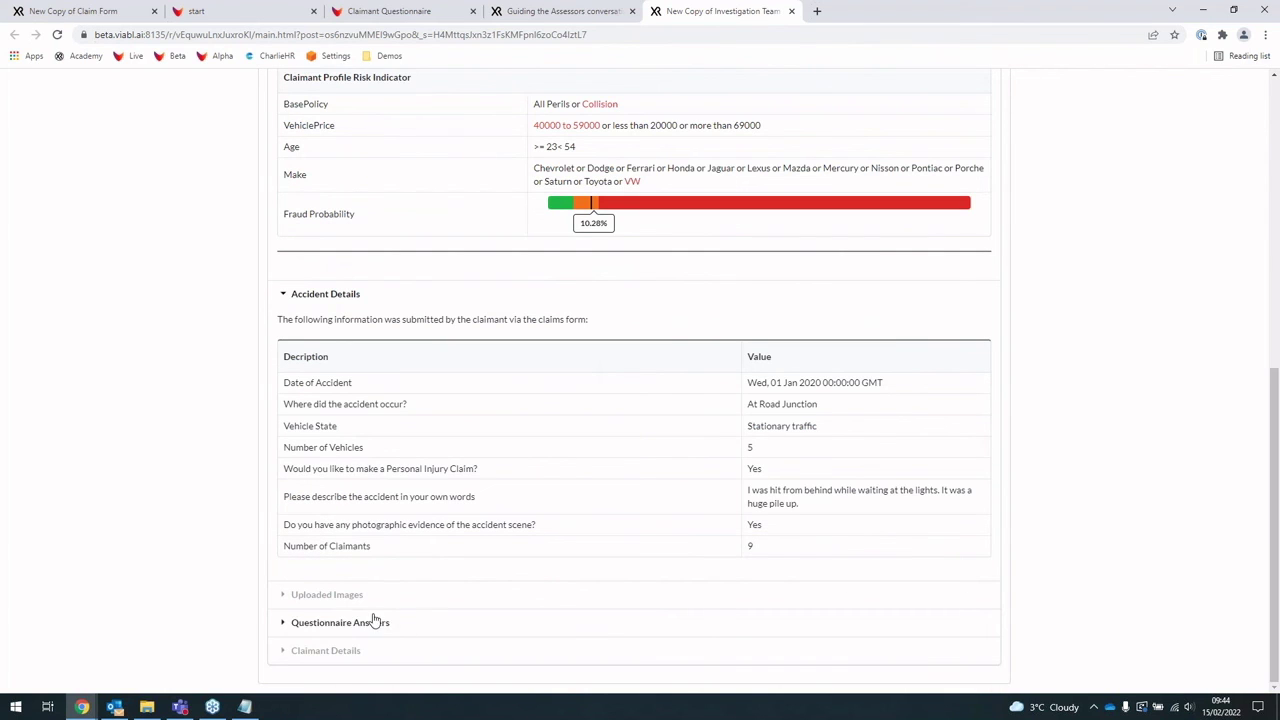
click(309, 595)
scroll(558, 563, down, 4)
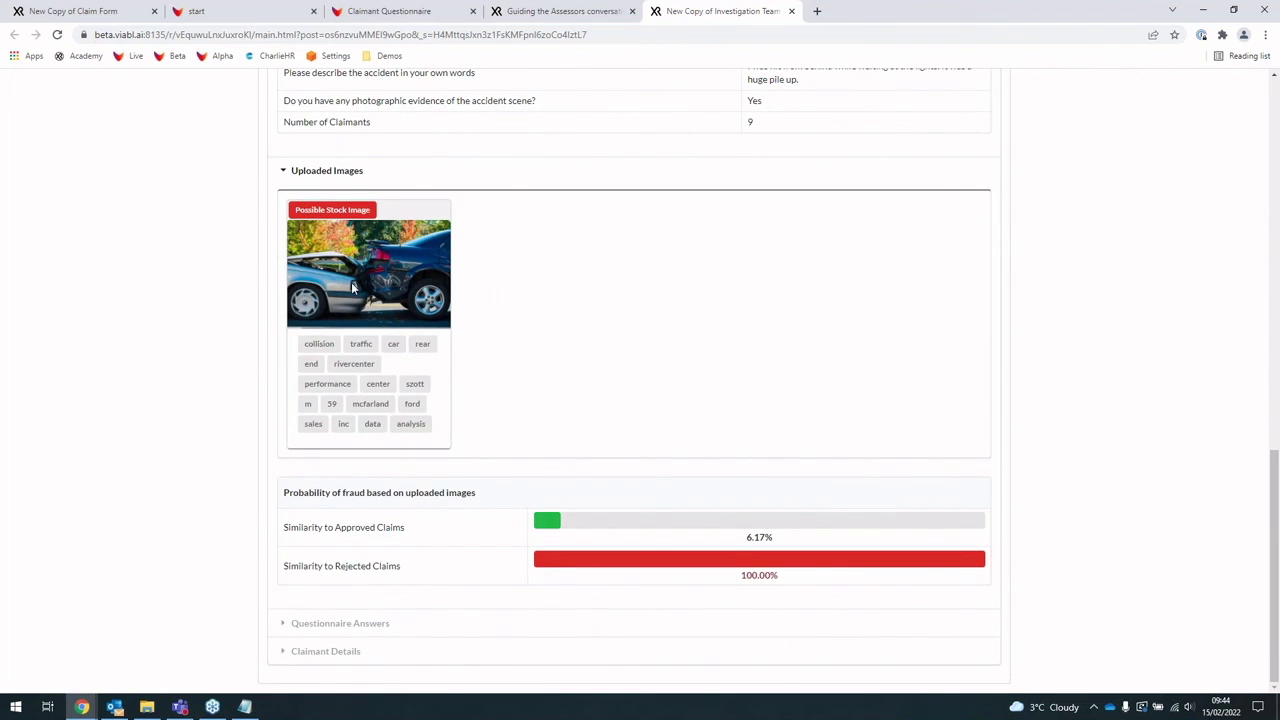
drag(377, 213, 286, 218)
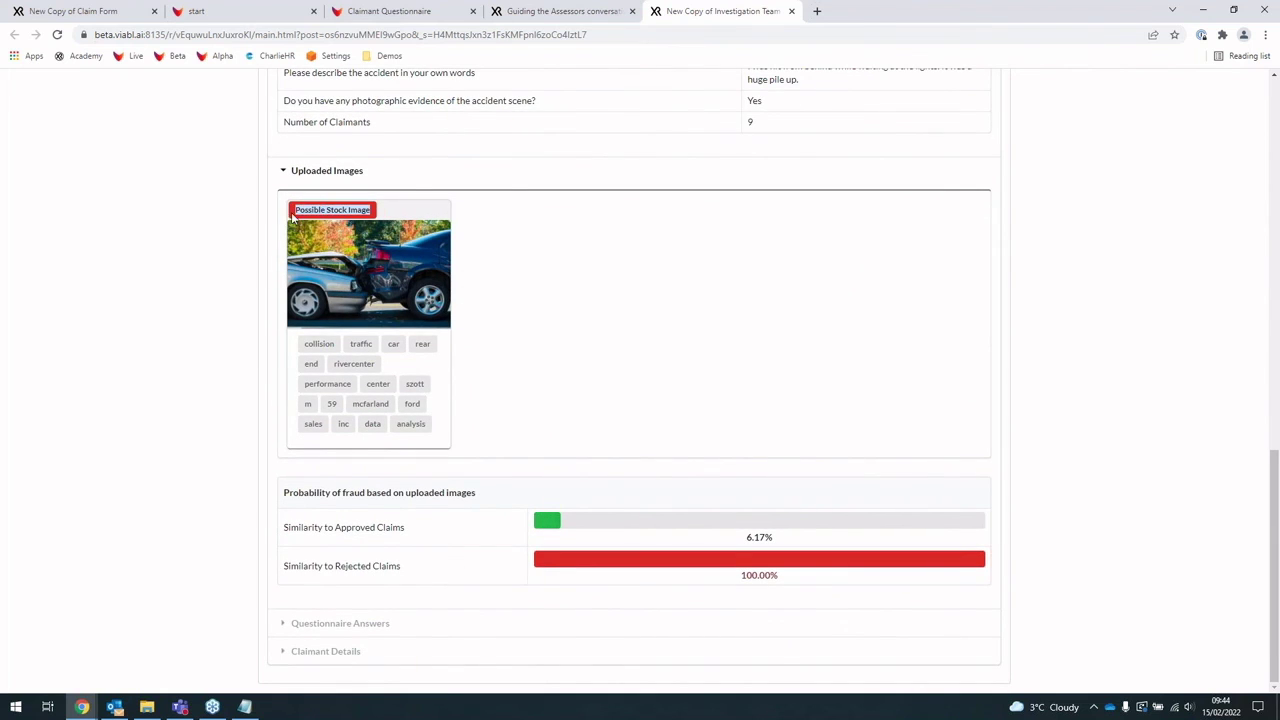
click(330, 218)
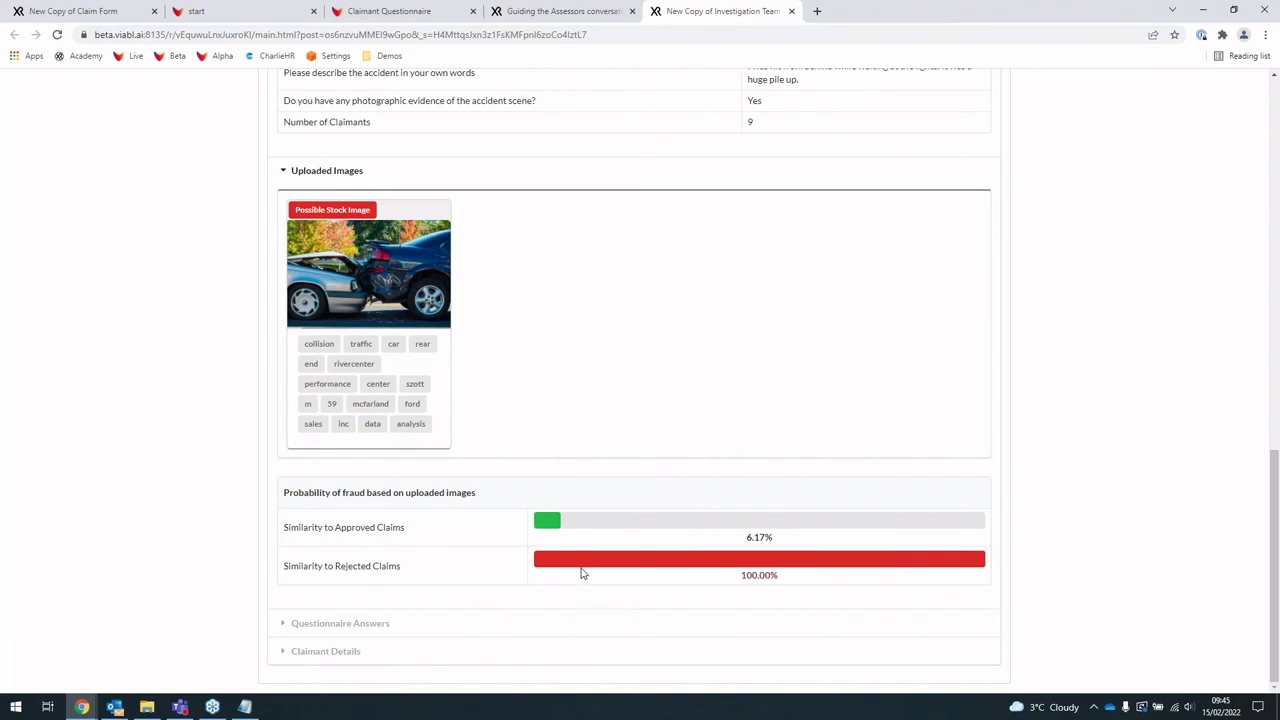
drag(491, 563, 334, 566)
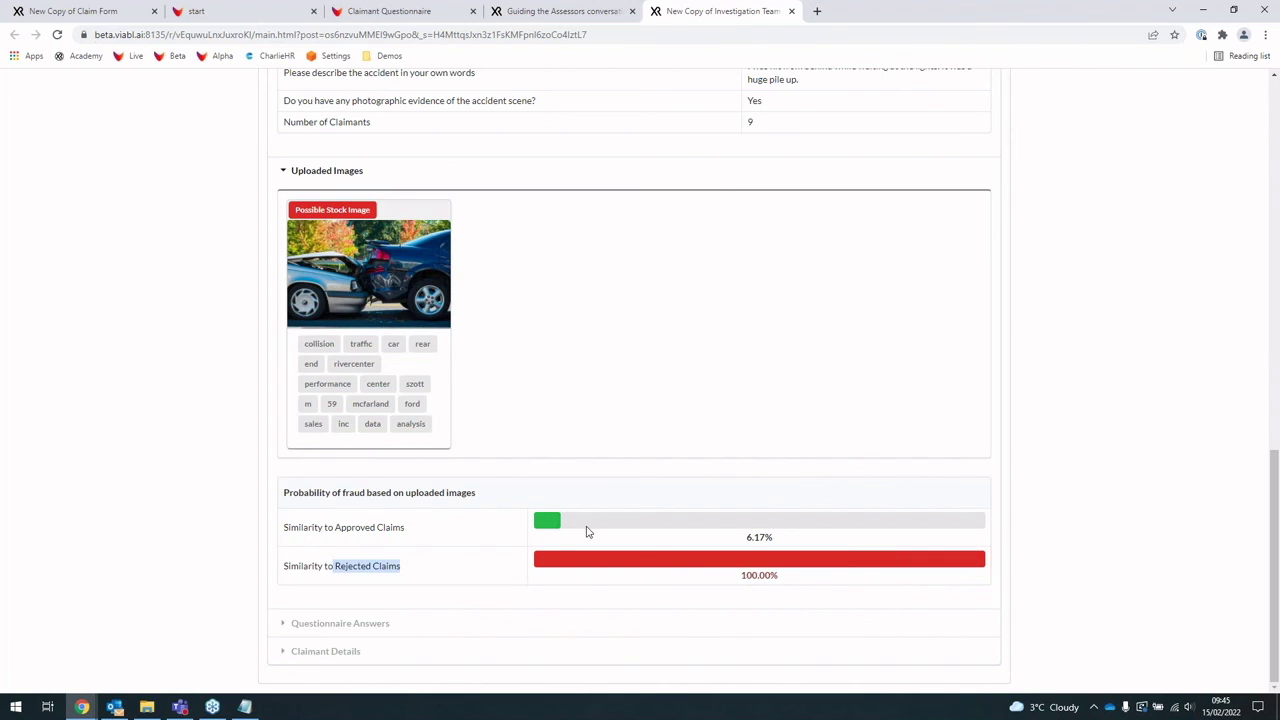
click(588, 532)
drag(299, 528, 432, 536)
click(396, 580)
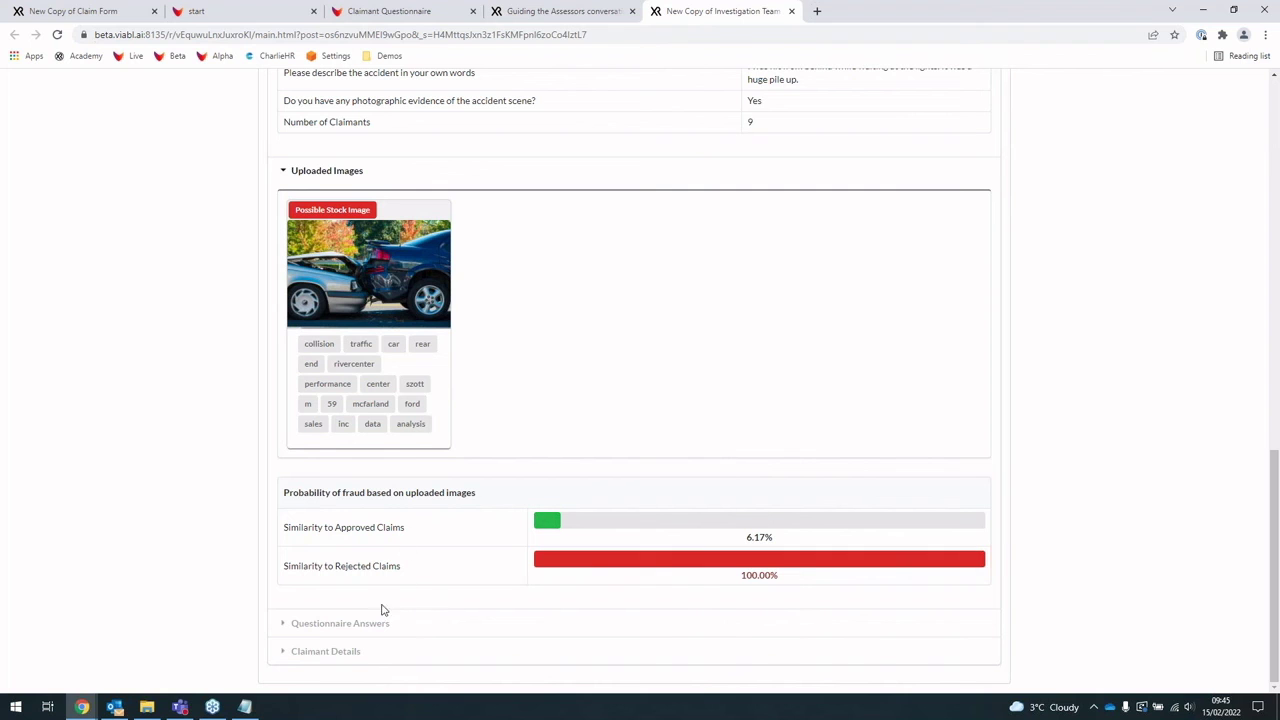
Step: Expand Questionnaire Answers, review them, and return to the top of the report
click(314, 625)
scroll(309, 660, down, 3)
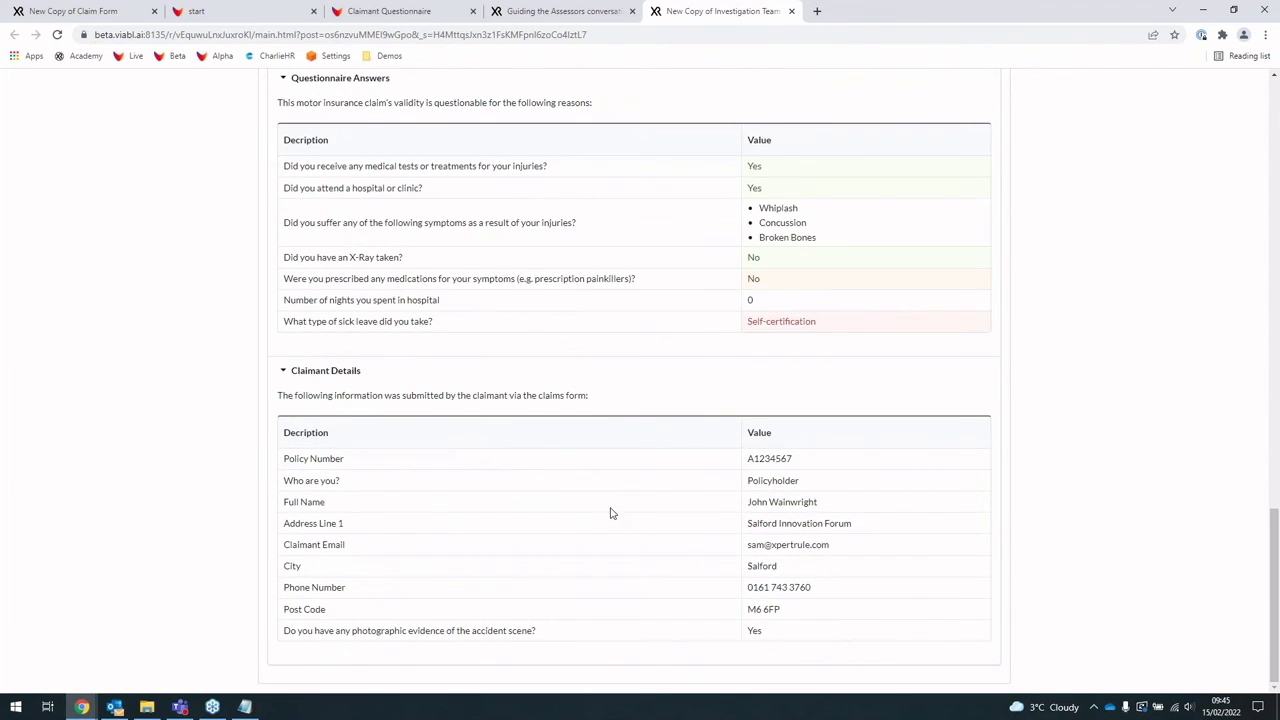
scroll(609, 514, up, 3)
scroll(457, 500, up, 4)
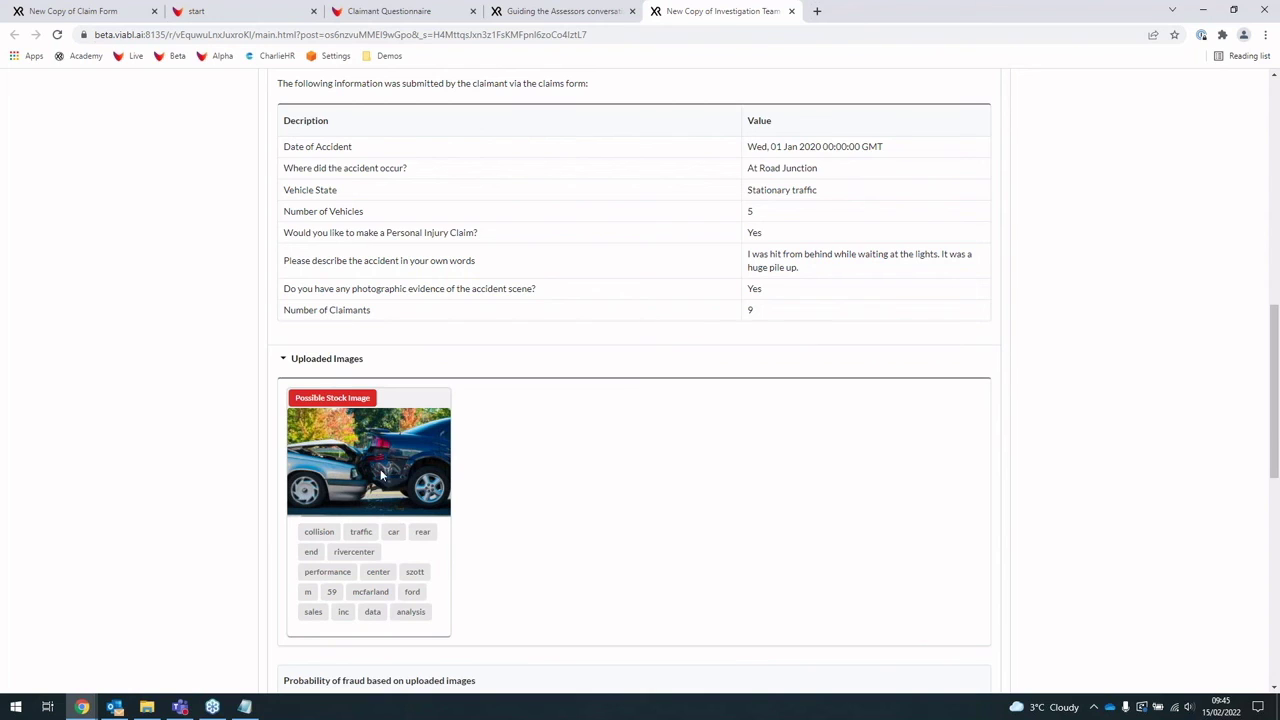
click(765, 316)
scroll(628, 376, up, 1)
scroll(590, 390, down, 1)
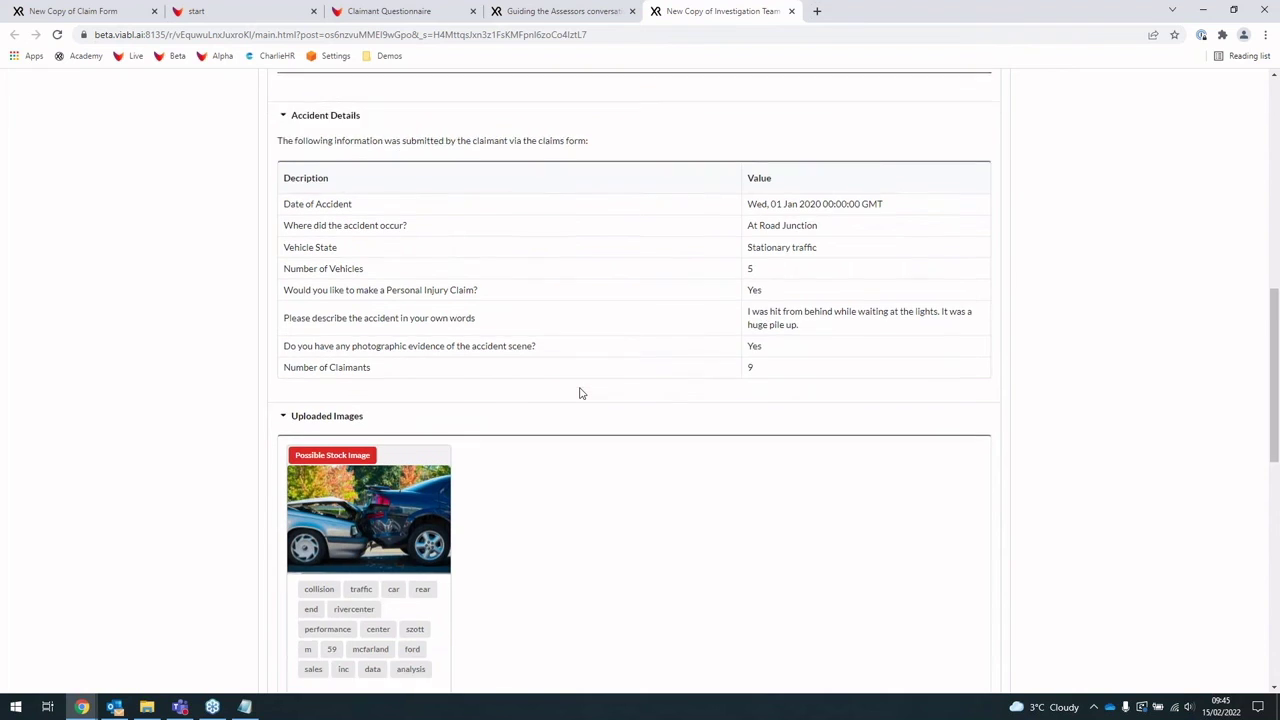
scroll(671, 487, up, 3)
scroll(671, 487, up, 4)
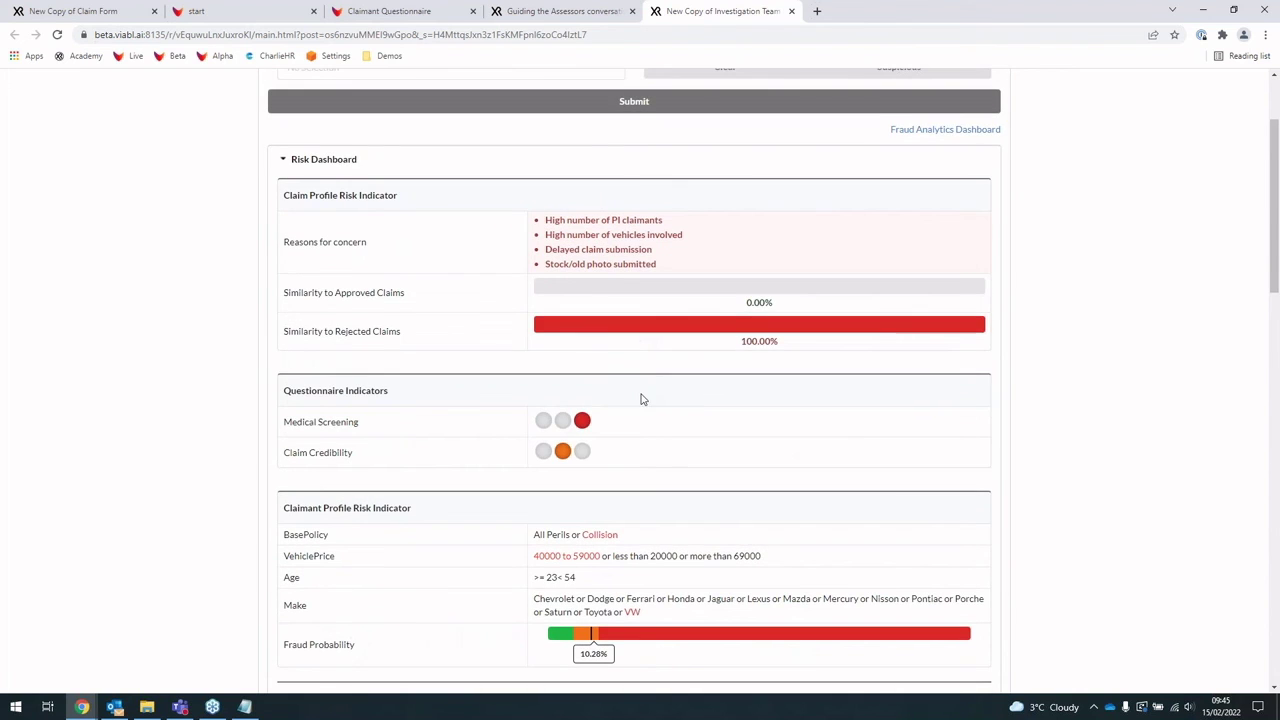
scroll(560, 260, up, 2)
Step: Choose an investigator name, mark the claim Suspicious, and submit the report
click(537, 207)
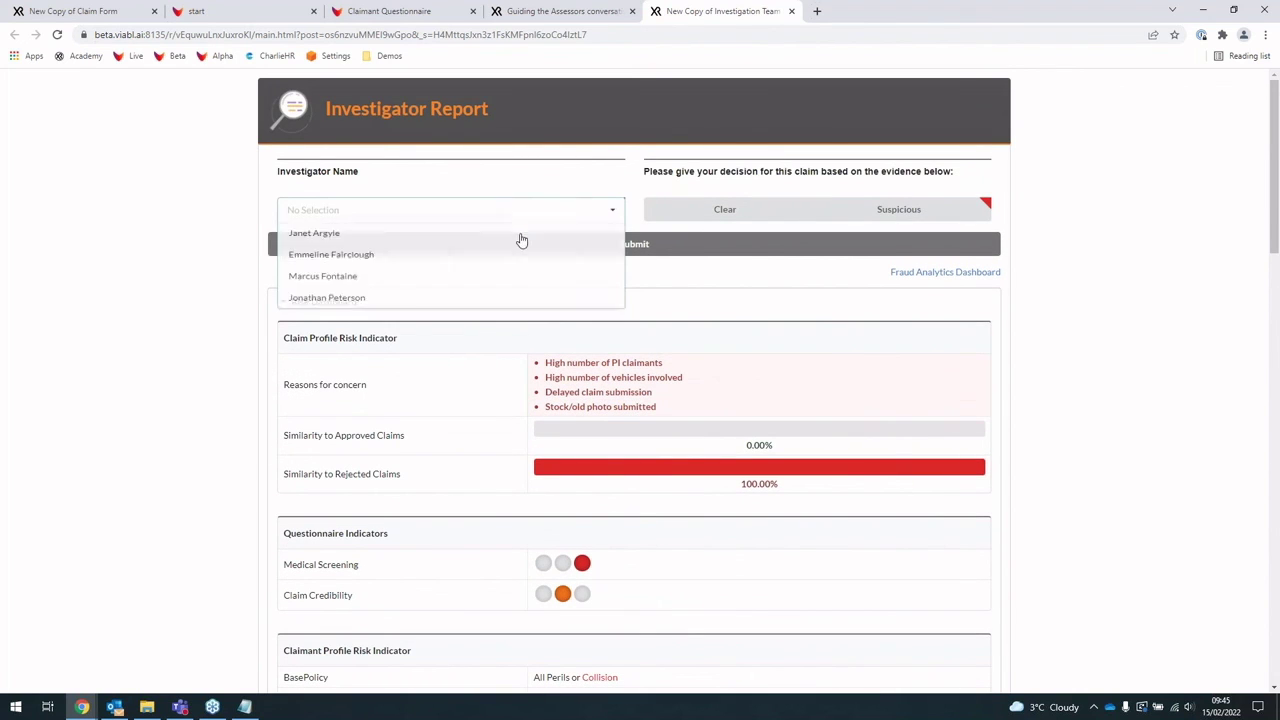
click(519, 261)
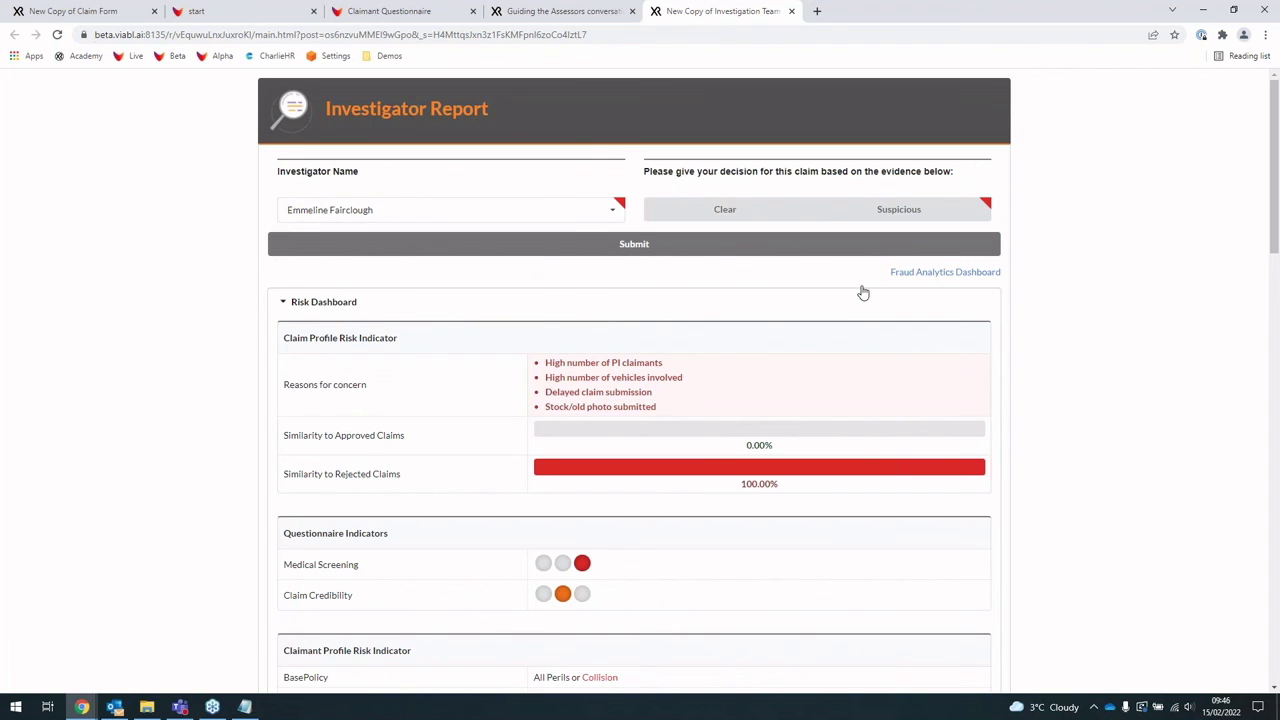
click(903, 218)
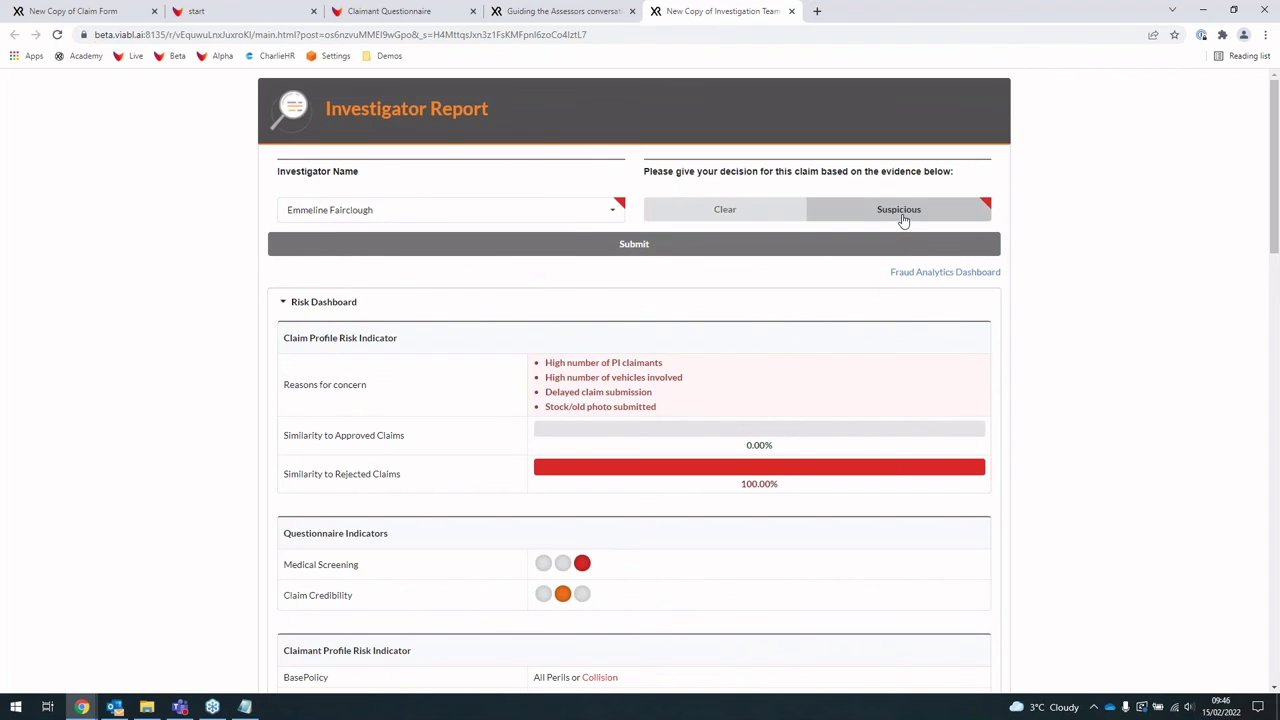
click(803, 253)
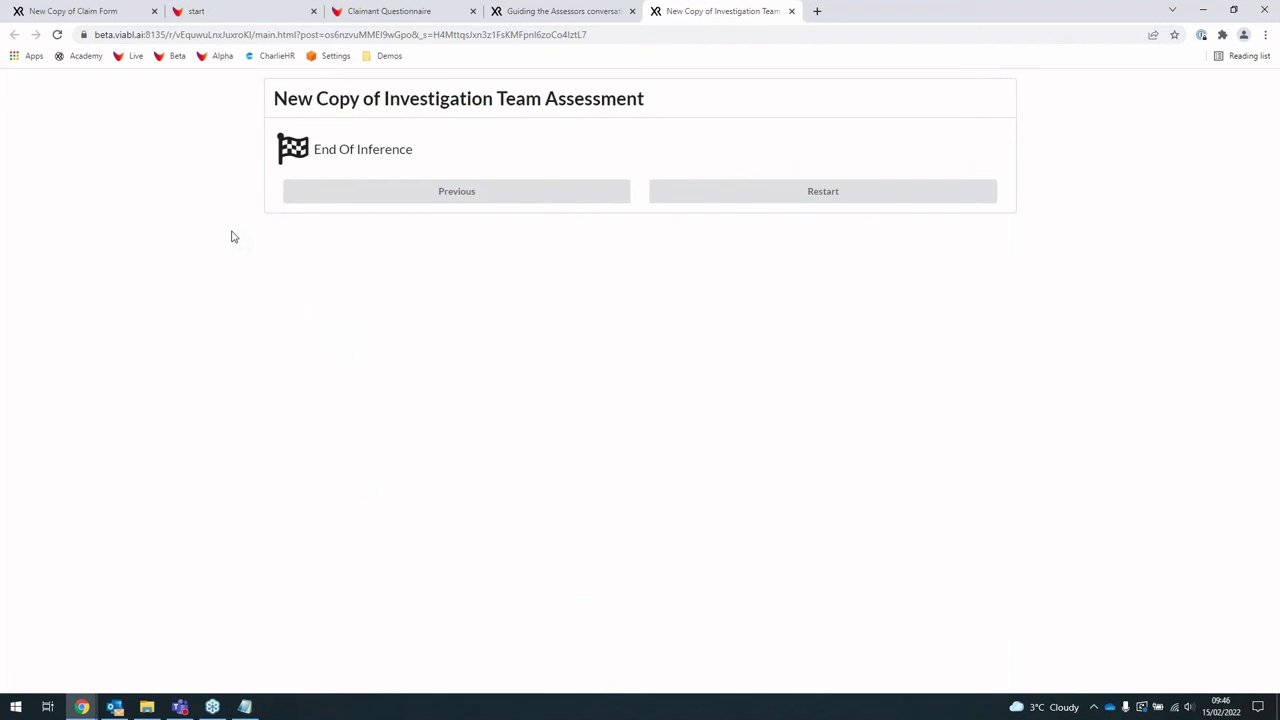
Step: Read the new claim Rejected email in Outlook, then return to the Viabl.ai decision tree editor
click(114, 707)
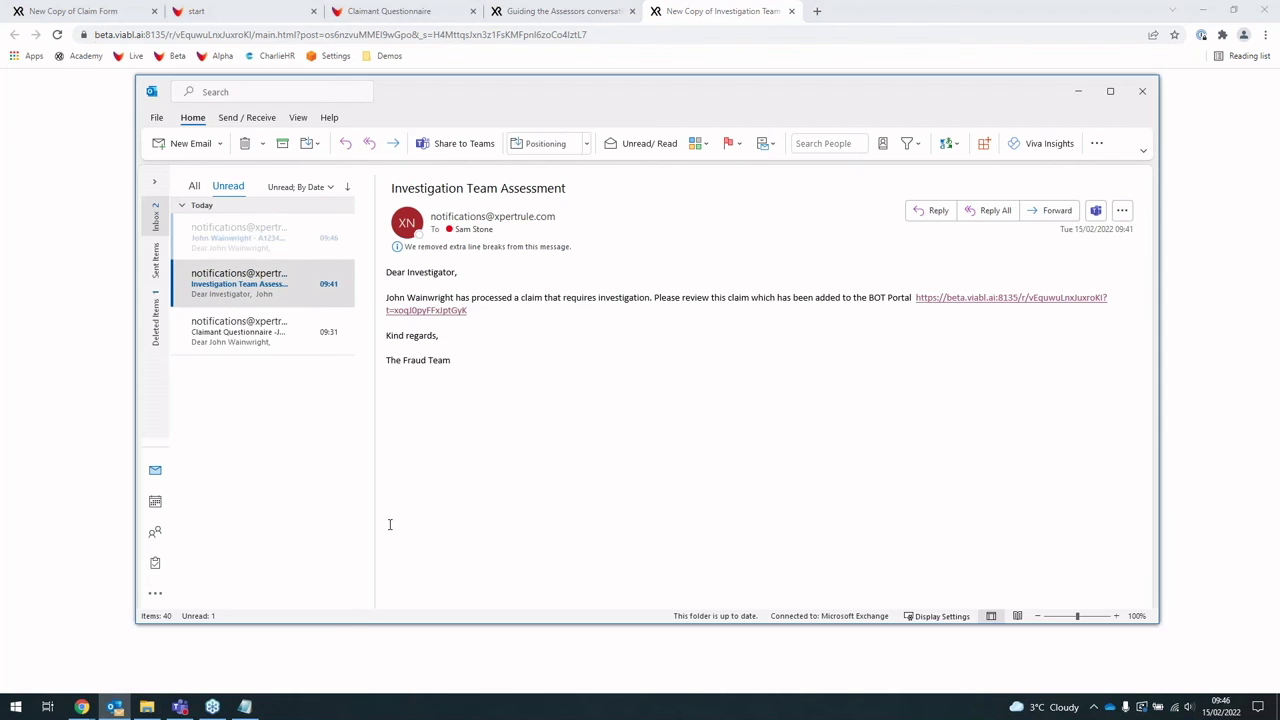
click(237, 245)
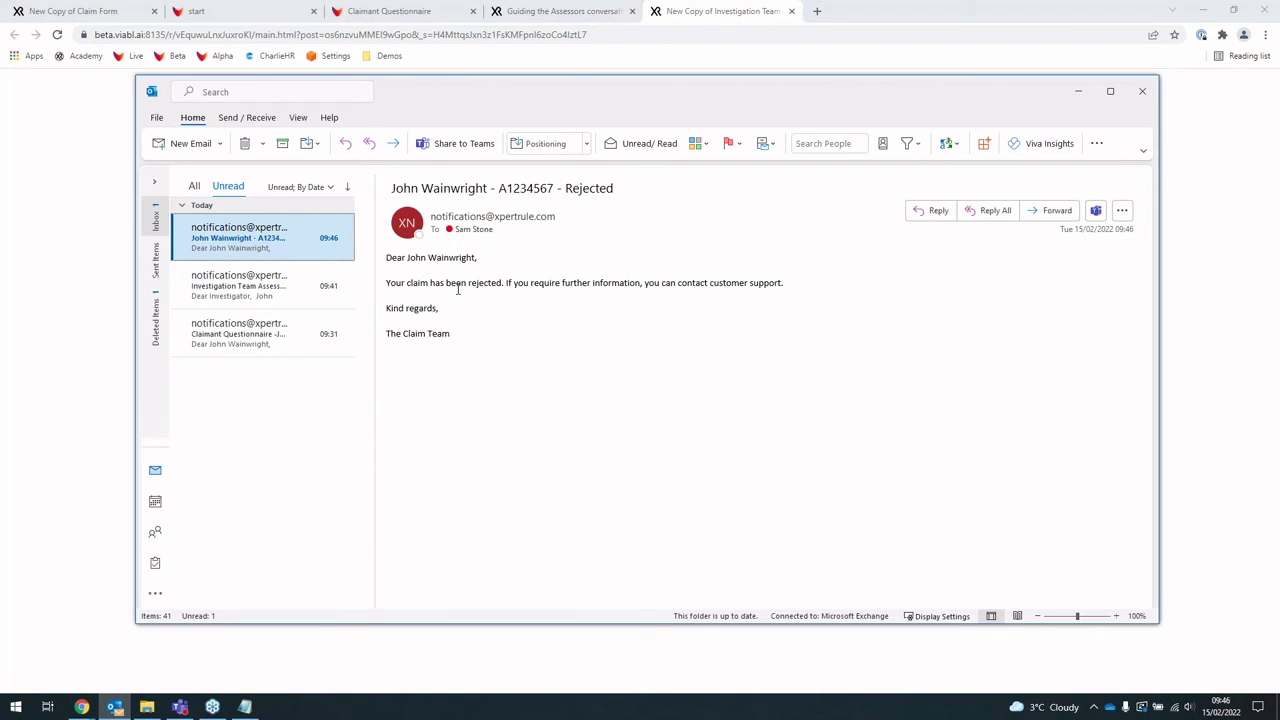
click(501, 283)
drag(379, 284, 665, 283)
click(569, 285)
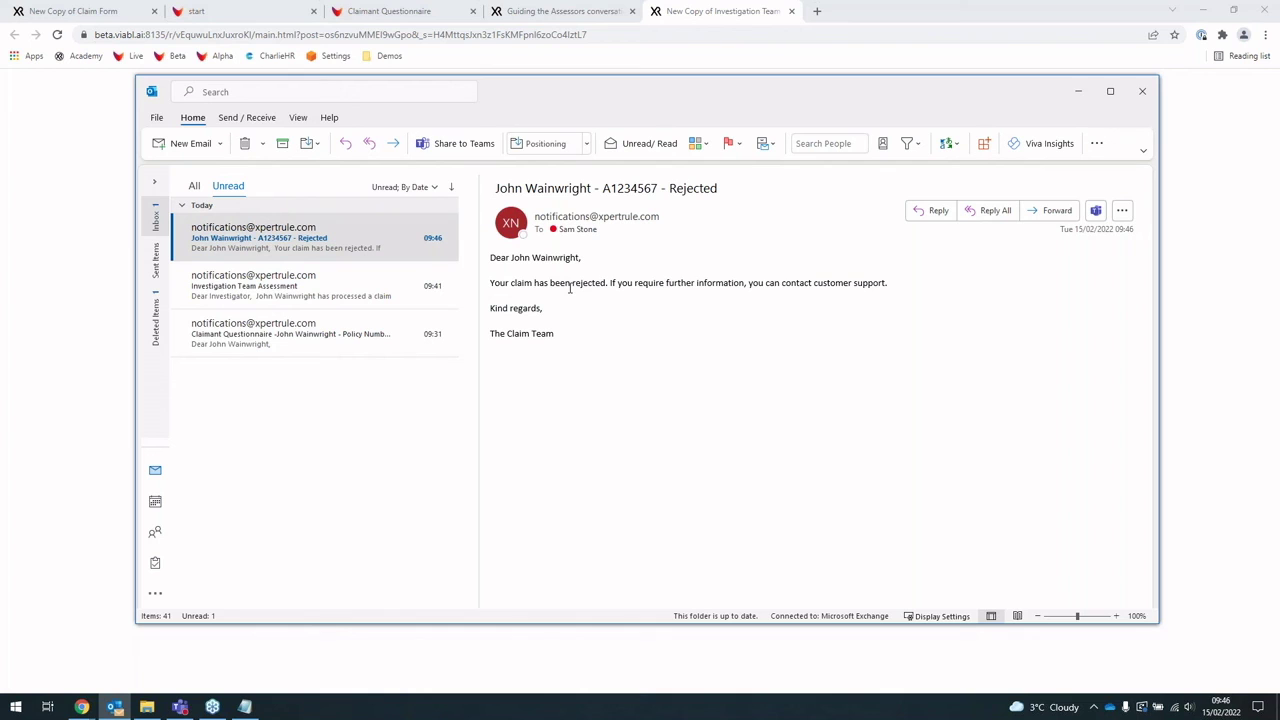
click(35, 276)
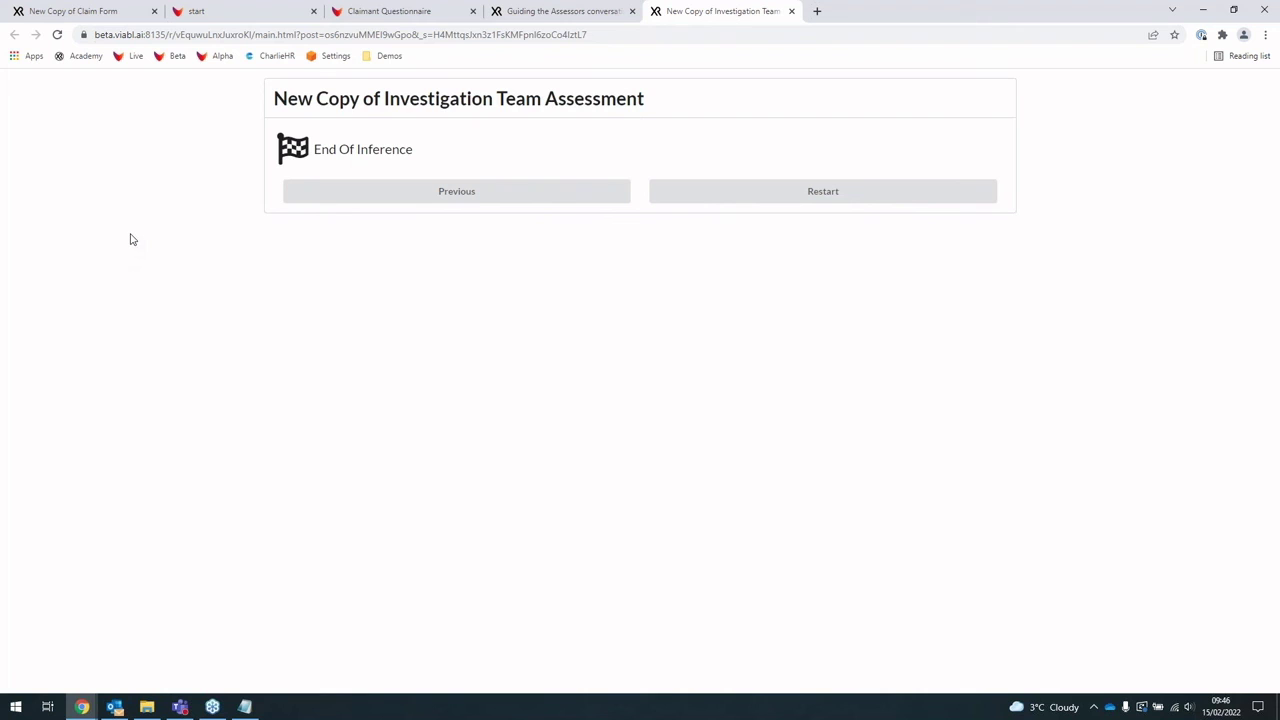
click(231, 16)
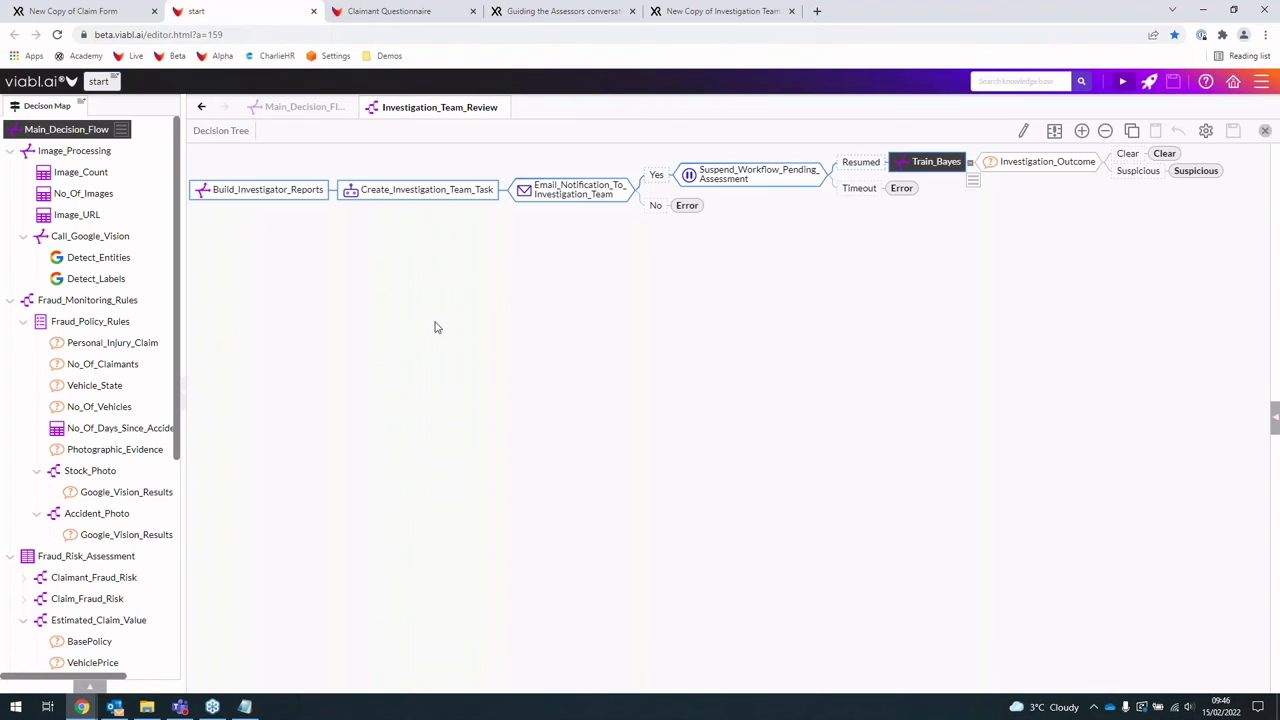